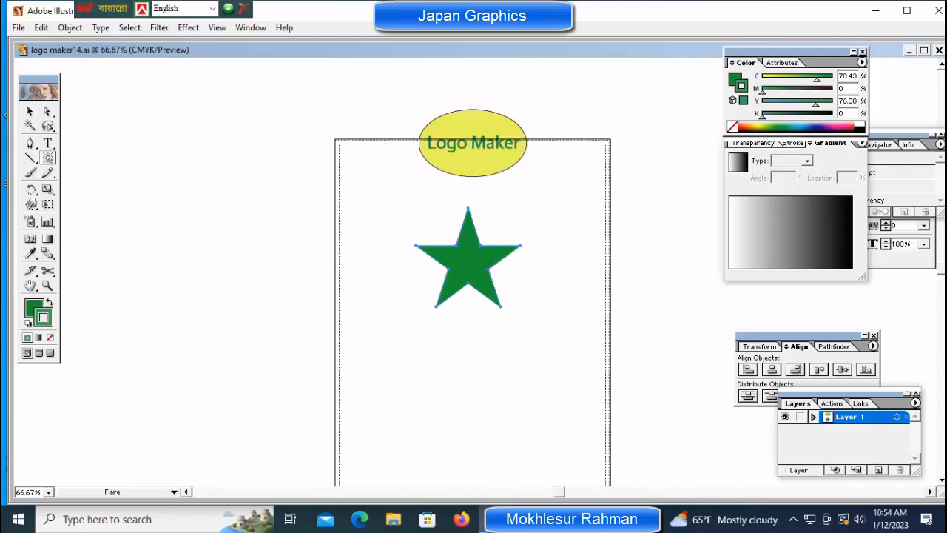
Draw a flare, place it in the empty area left of the page, and enlarge it to more than double its size.
mouse_move(420, 379)
mouse_down()
mouse_move(461, 400)
mouse_move(431, 385)
mouse_up()
key(ctrl+z)
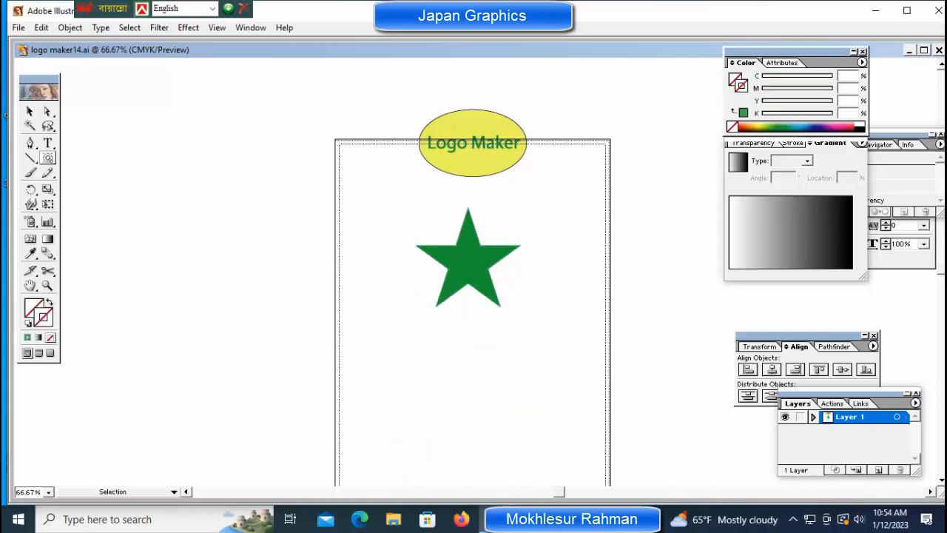
drag(300, 316, 192, 293)
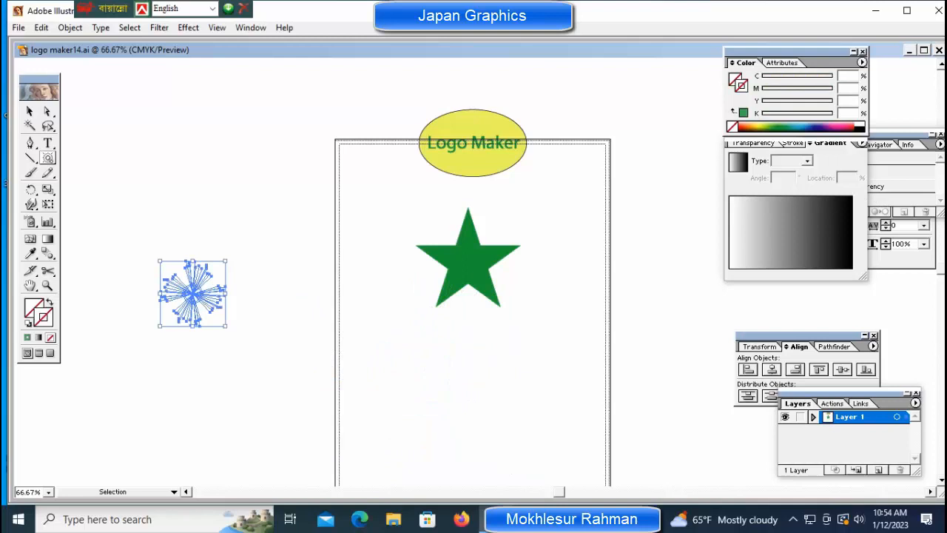
drag(225, 325, 268, 369)
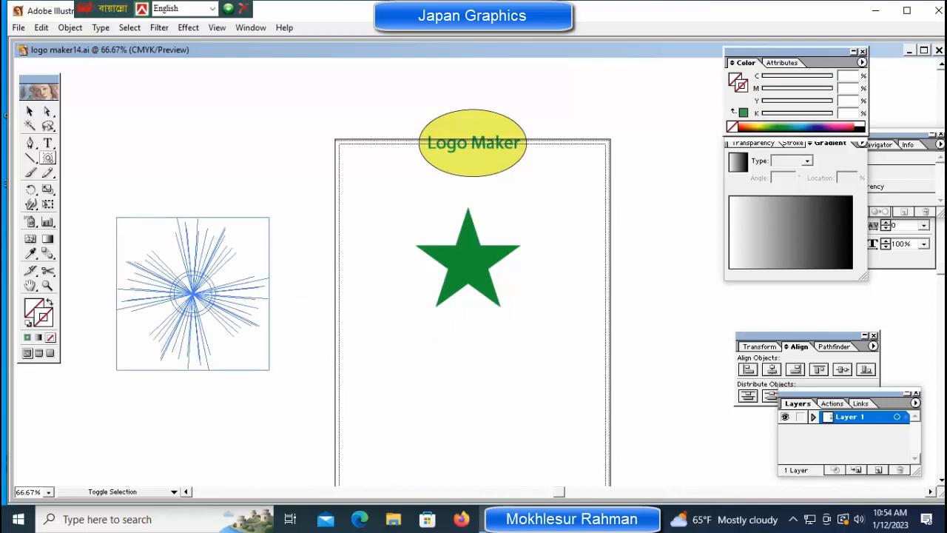
key(Delete)
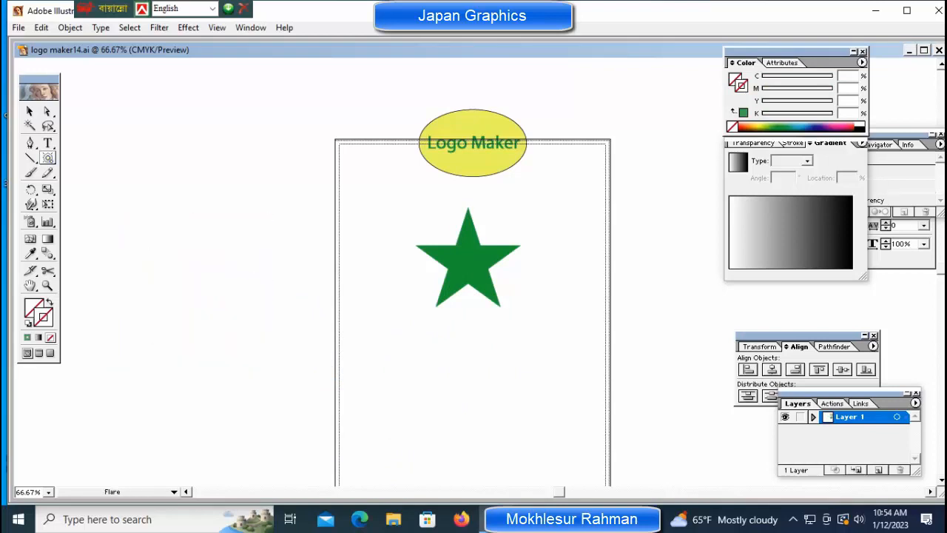
Draw a slightly tilted hexagon overlapping the page's upper-left corner and give it a green fill with no stroke.
click(47, 159)
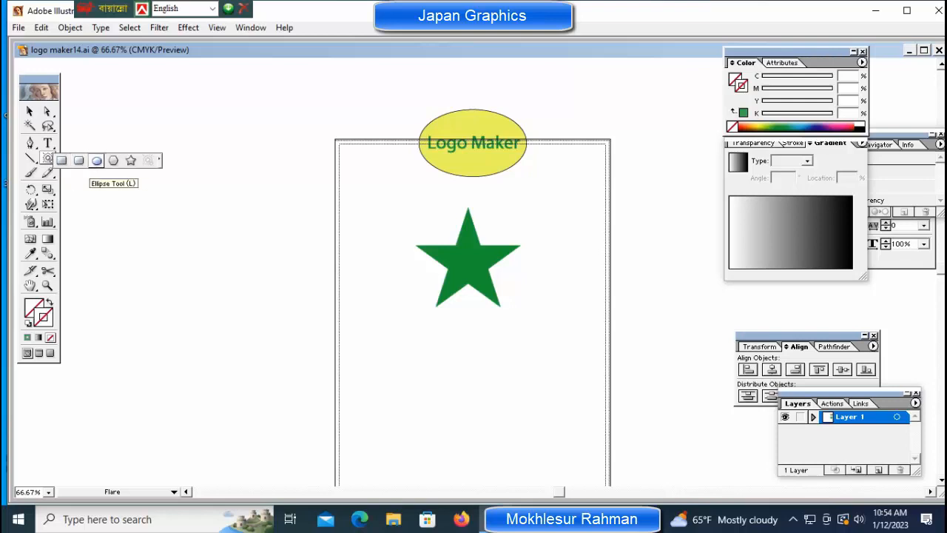
click(114, 160)
mouse_move(350, 311)
mouse_down()
mouse_move(348, 247)
mouse_move(302, 256)
mouse_move(276, 209)
mouse_up()
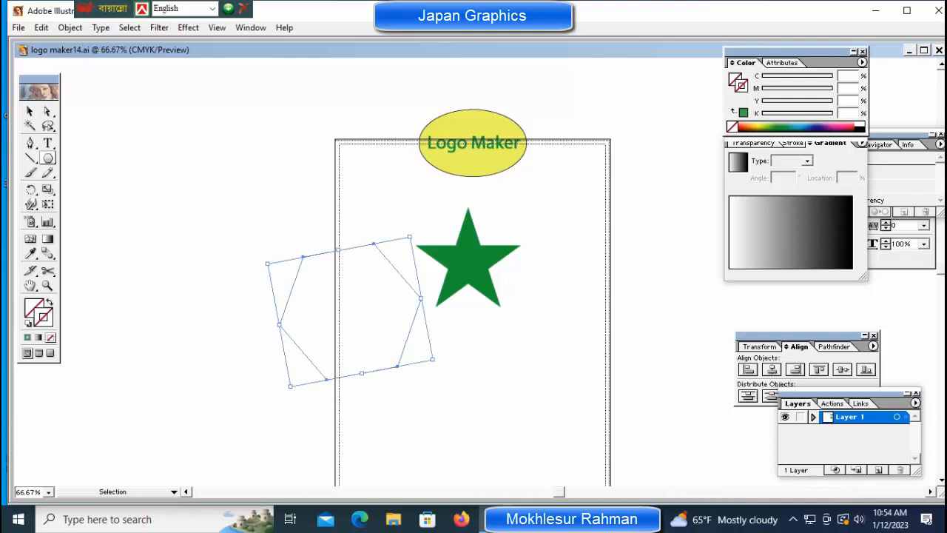
drag(302, 257, 228, 134)
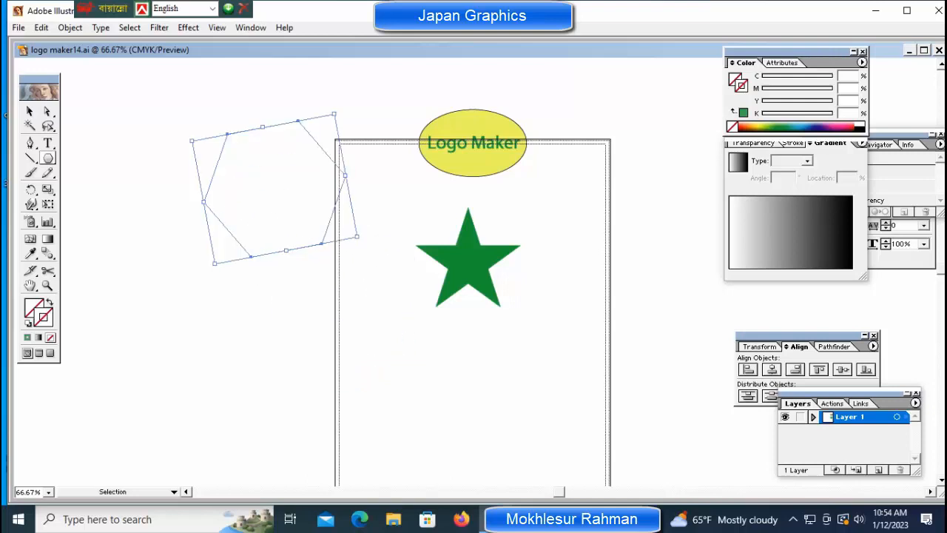
key(x)
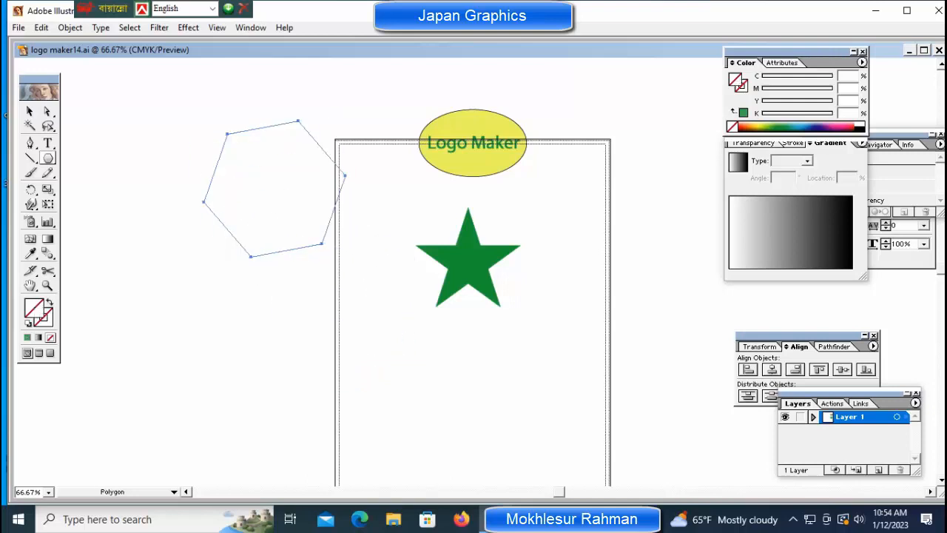
key(comma)
Move the green hexagon onto the page, just below the star.
drag(95, 306, 118, 319)
drag(278, 318, 222, 250)
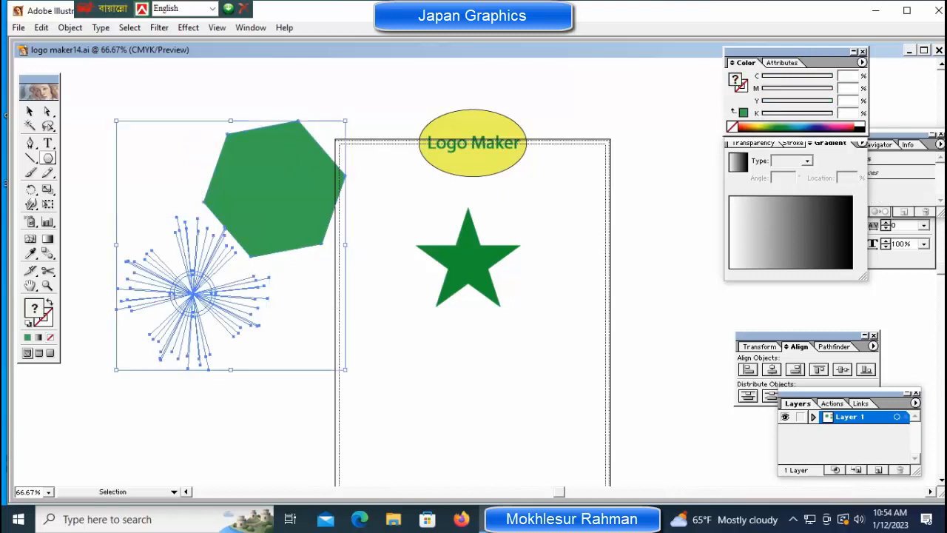
key(ctrl+shift+a)
drag(274, 189, 432, 386)
Centre the flare in front of the green hexagon and shrink it to slightly under half its size.
click(193, 294)
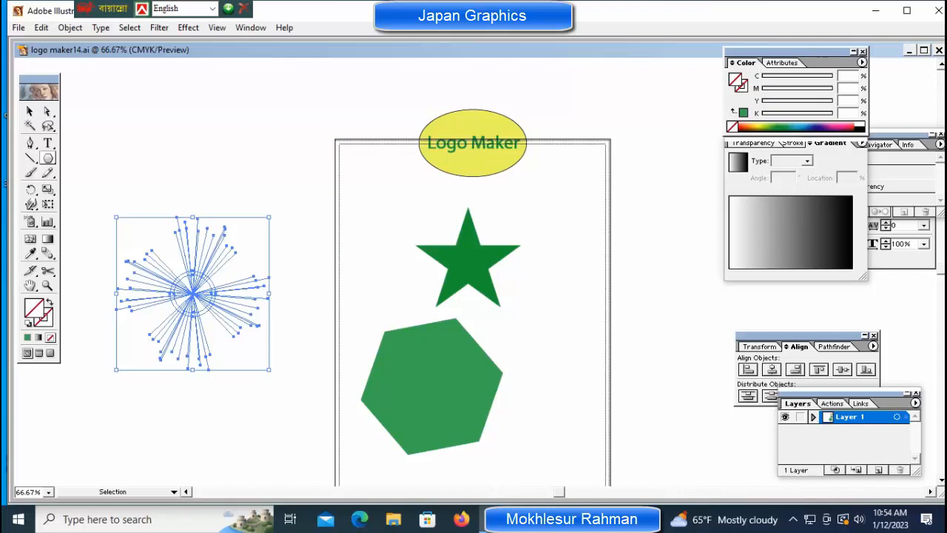
drag(193, 294, 431, 385)
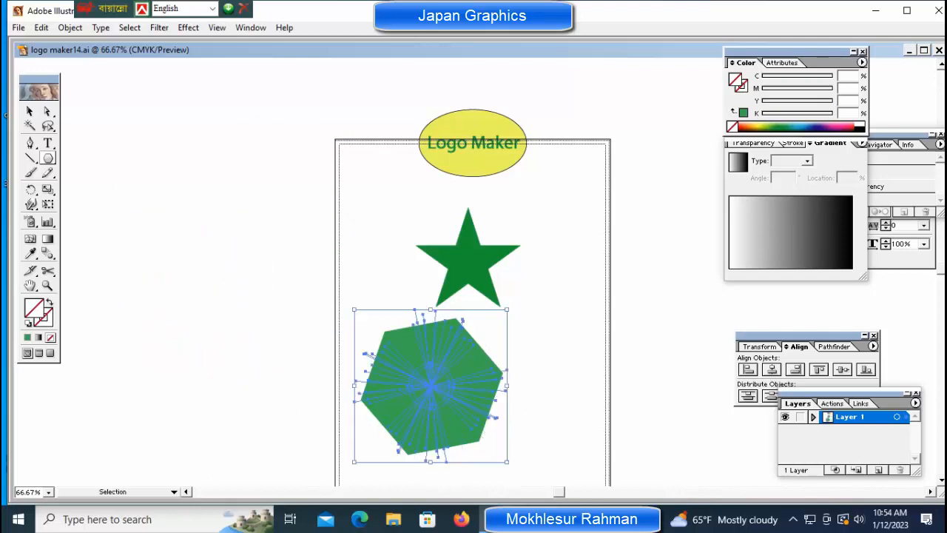
key(ctrl+shift+])
drag(507, 462, 464, 418)
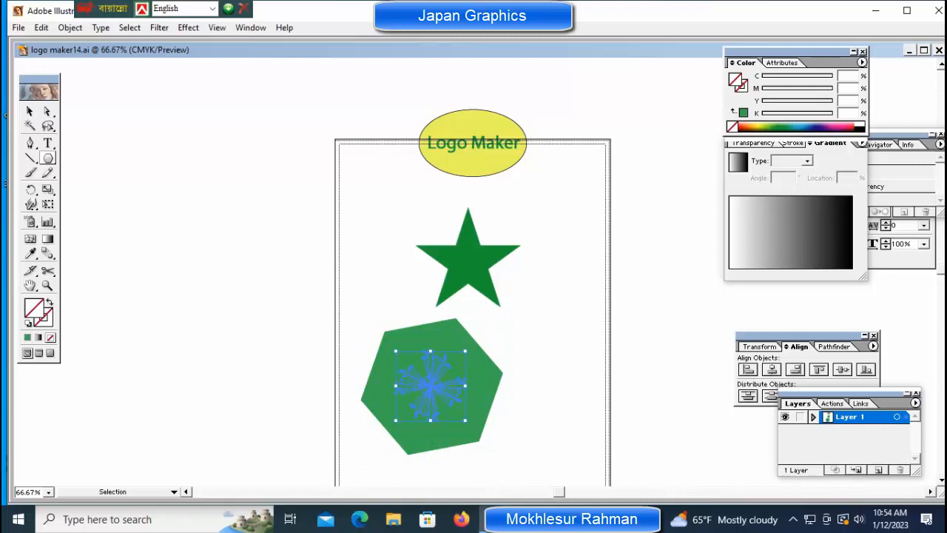
key(ctrl+shift+a)
Try a pinkish-red fill (C 8.63, M 94.12, Y 32.55, K 1.57) on the flare, selecting it in Outline view and returning to Preview.
ctrl+click(478, 385)
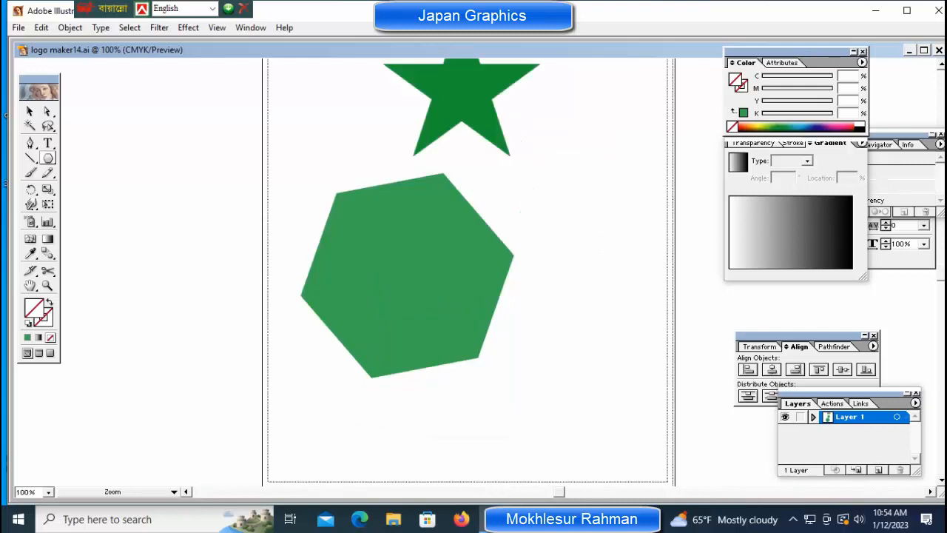
ctrl+click(476, 295)
key(ctrl+y)
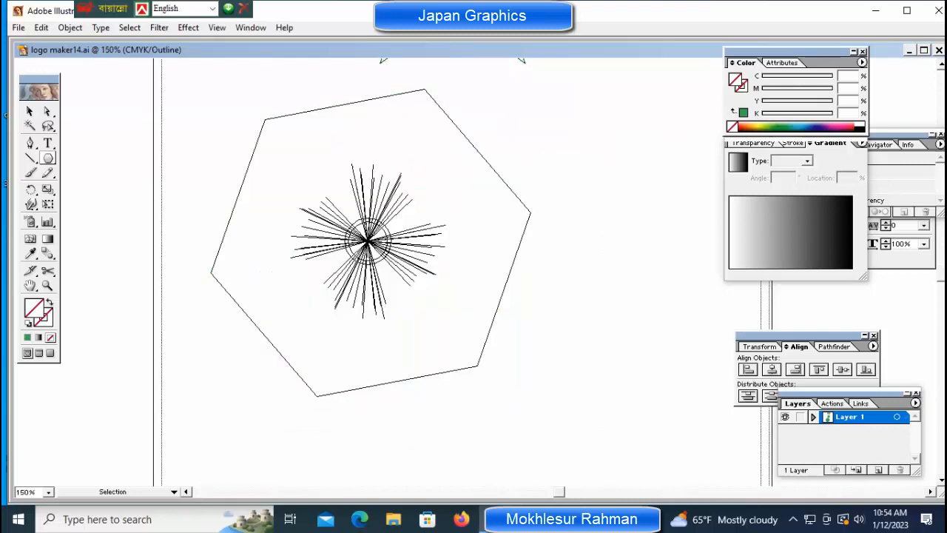
click(368, 240)
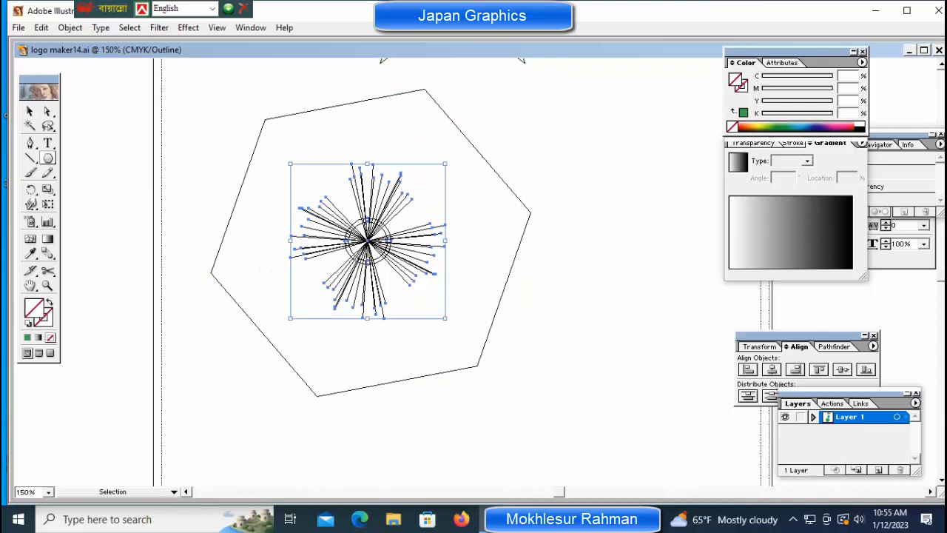
key(ctrl+shift+b)
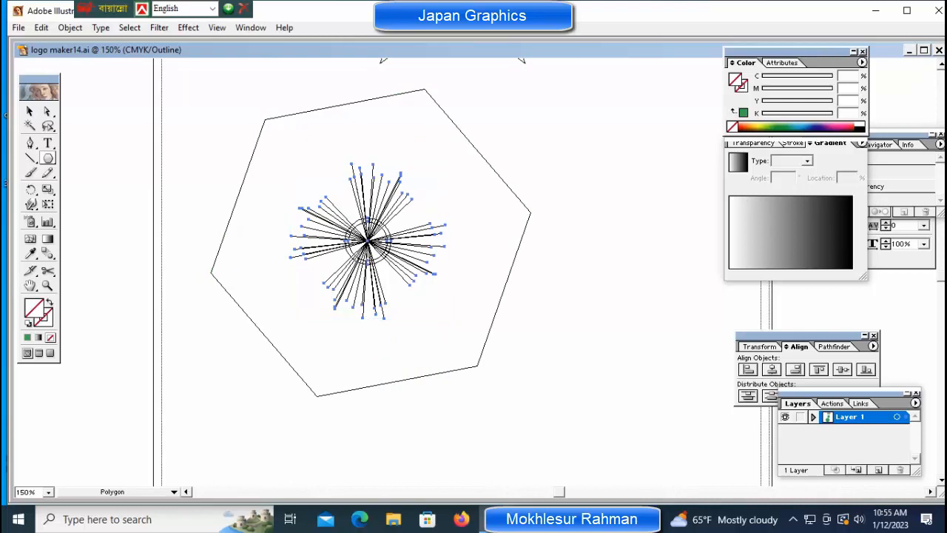
click(844, 127)
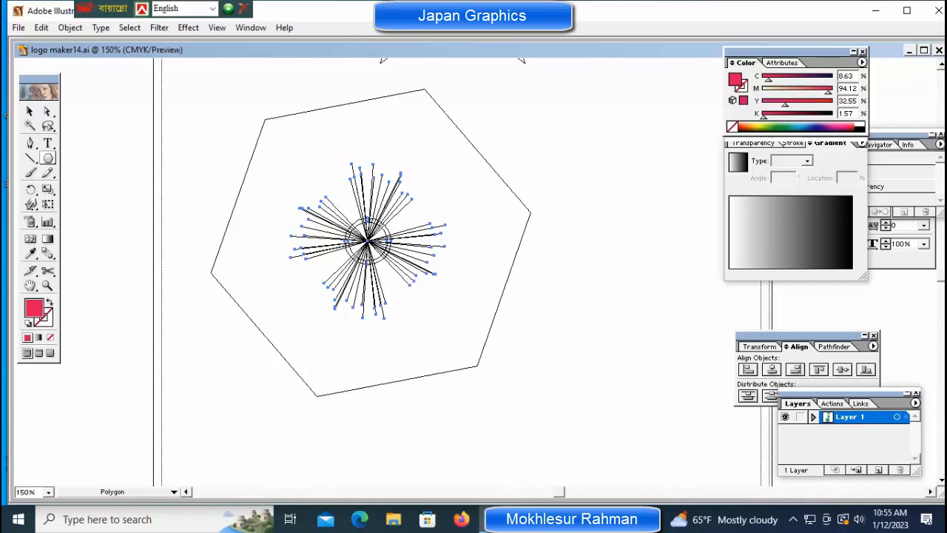
key(ctrl+y)
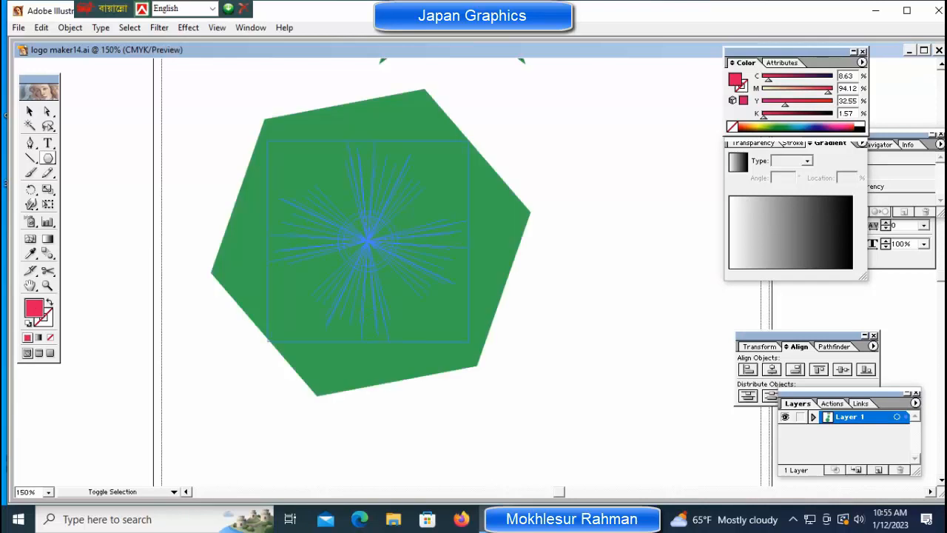
Try giving the flare no fill and a black stroke, and undo the colour changes.
key(slash)
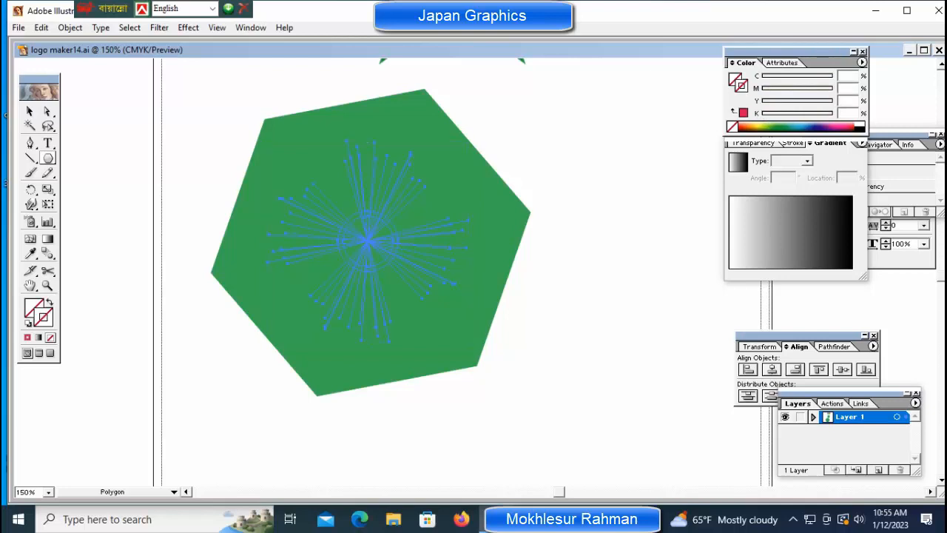
key(d)
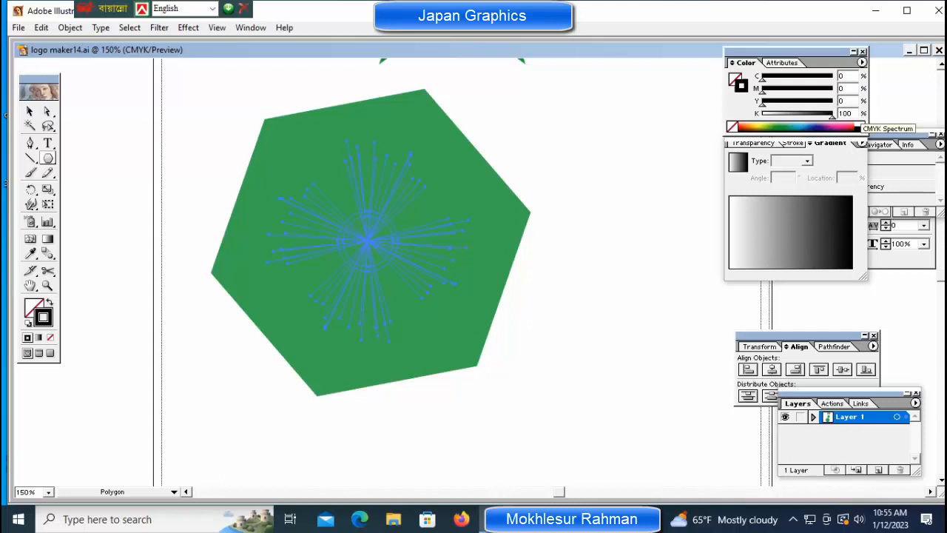
key(ctrl+z)
key(ctrl+z)
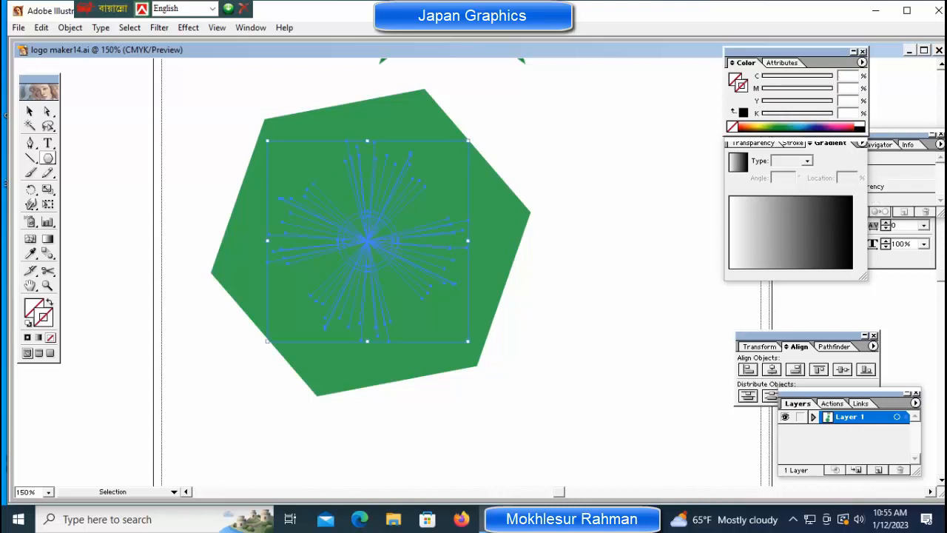
Move the flare off the hexagon into the empty area left of the page and clear the selection.
drag(368, 242, 592, 205)
key(Delete)
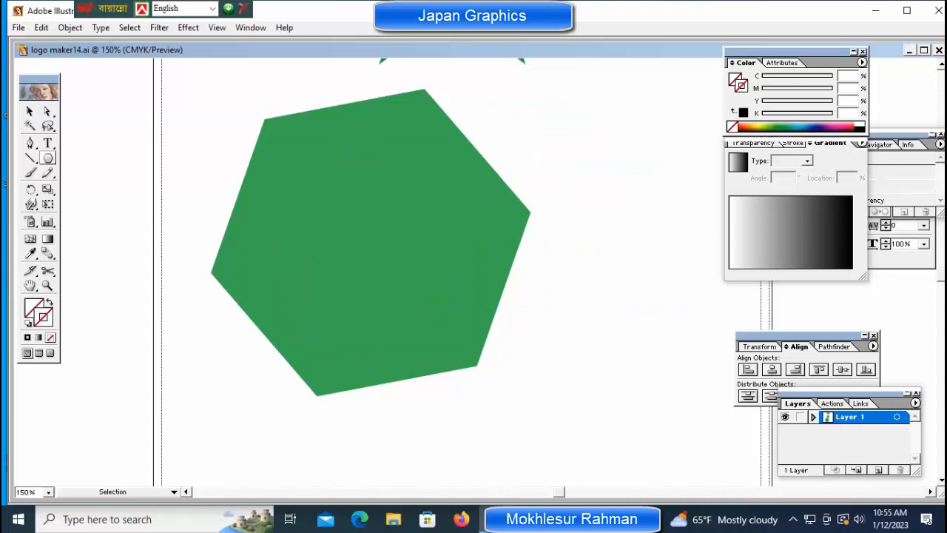
key(ctrl+z)
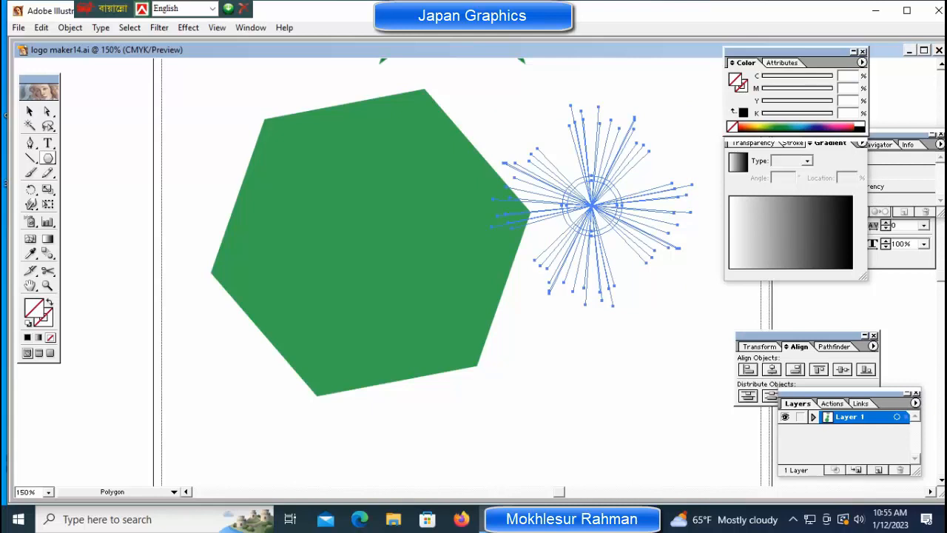
key(ctrl+z)
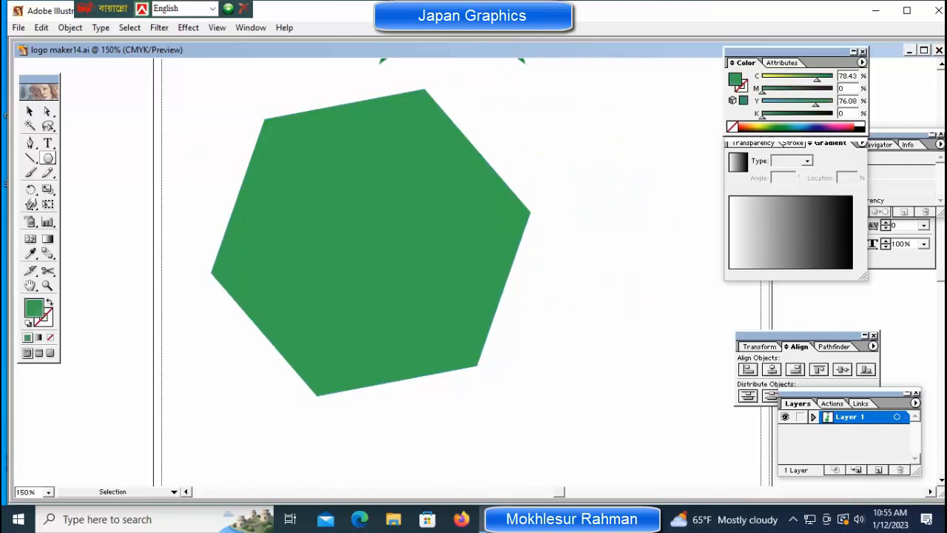
key(ctrl+minus)
key(ctrl+minus)
key(ctrl+minus)
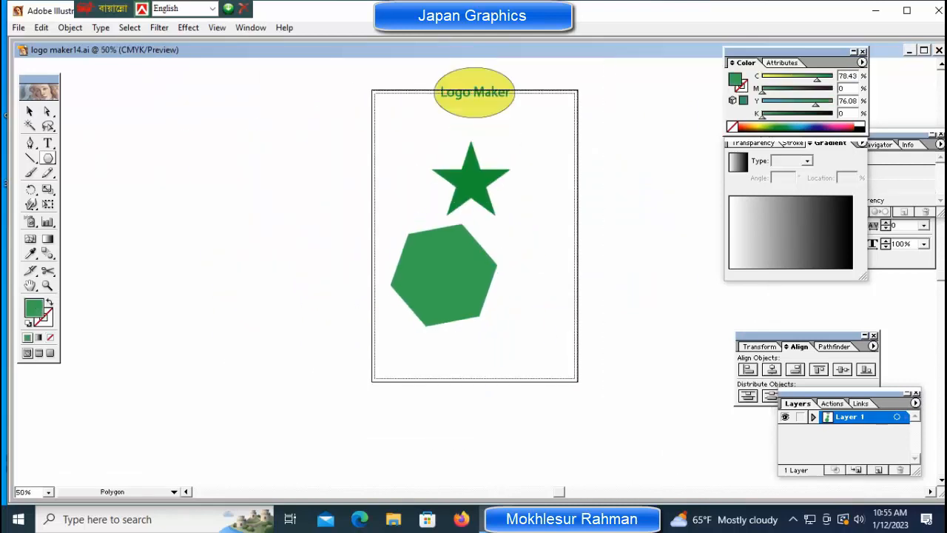
key(ctrl+shift+z)
drag(517, 263, 244, 298)
key(Delete)
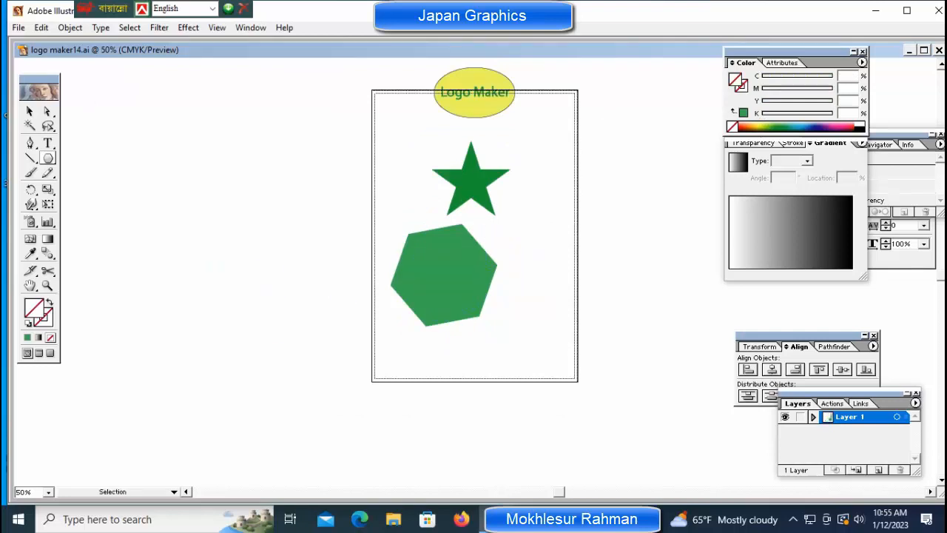
Set both stroke and fill to green (C 78.43, M 0, Y 76.08, K 0) and draw a second flare left of the page.
click(44, 318)
click(28, 337)
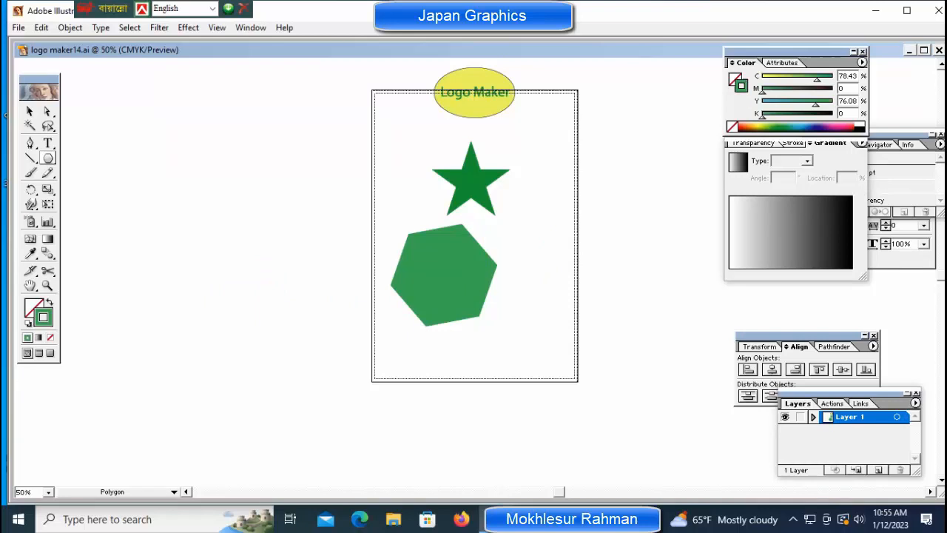
click(33, 307)
click(28, 338)
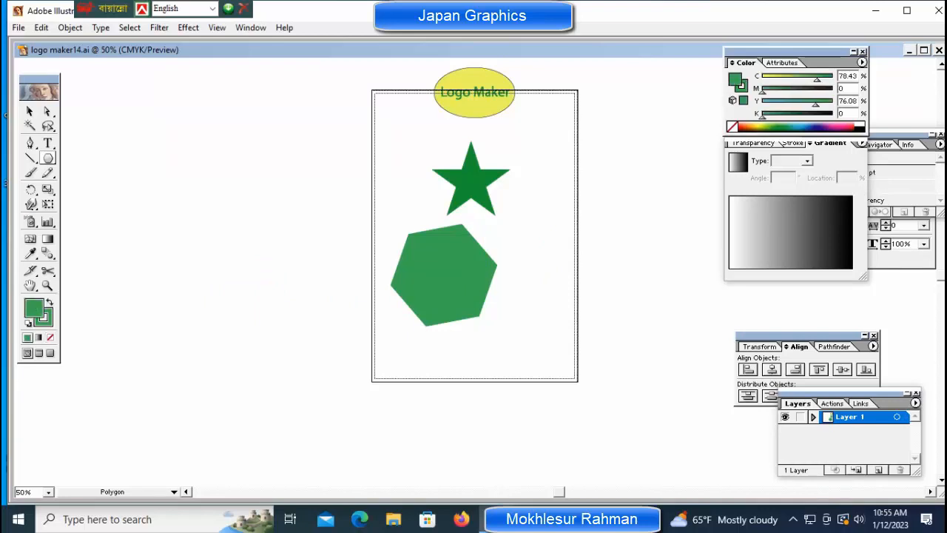
click(43, 317)
drag(48, 158, 149, 160)
drag(163, 219, 179, 234)
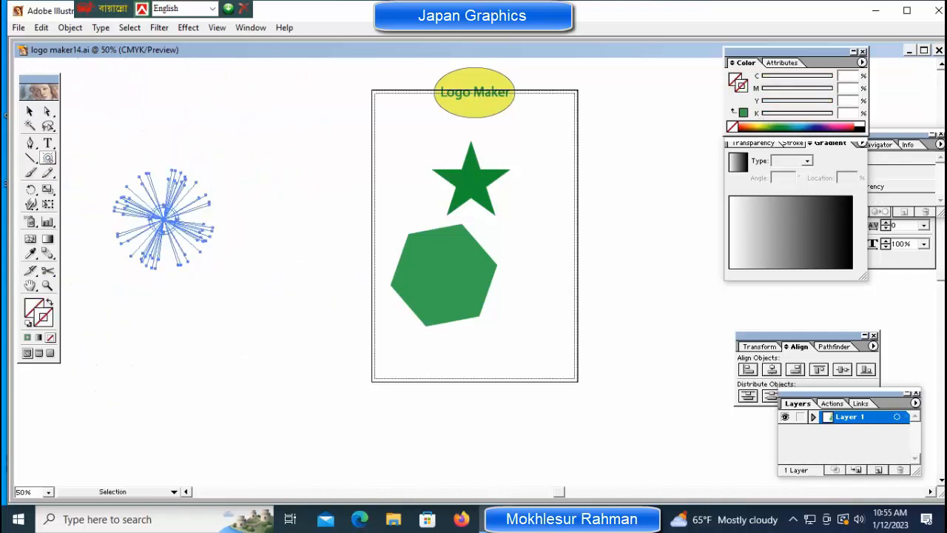
Try a green stroke (C 91.76, M 0, Y 100, K 0) on both flares together, and delete them.
key(ctrl+z)
key(ctrl+z)
key(ctrl+z)
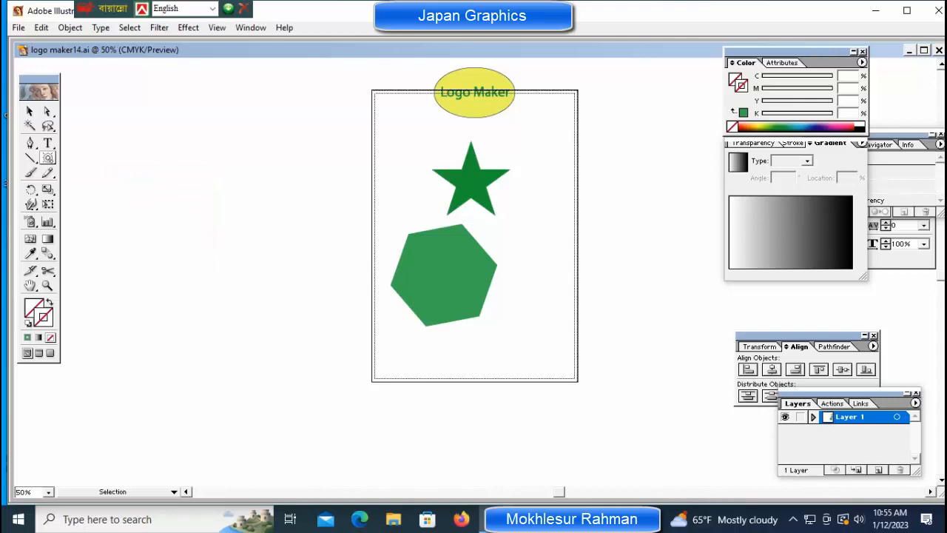
key(ctrl+z)
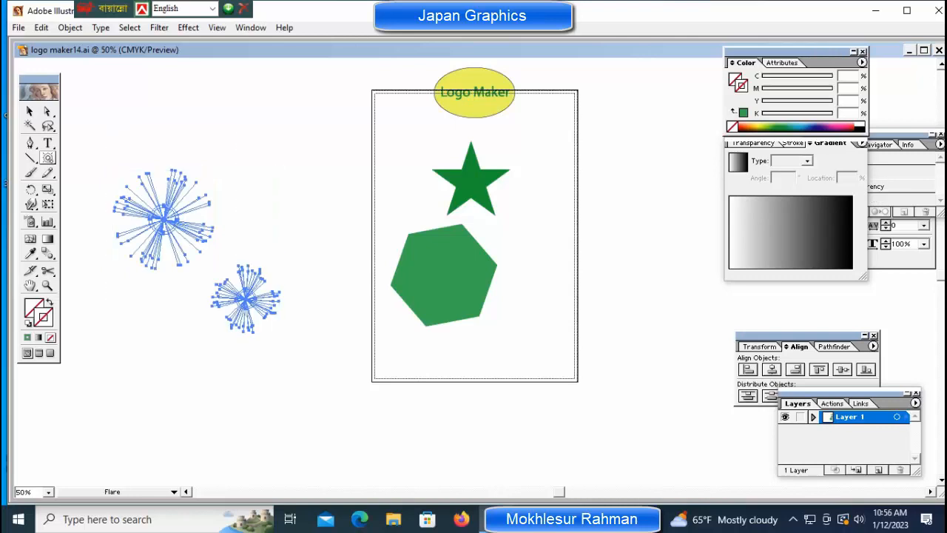
drag(841, 126, 776, 126)
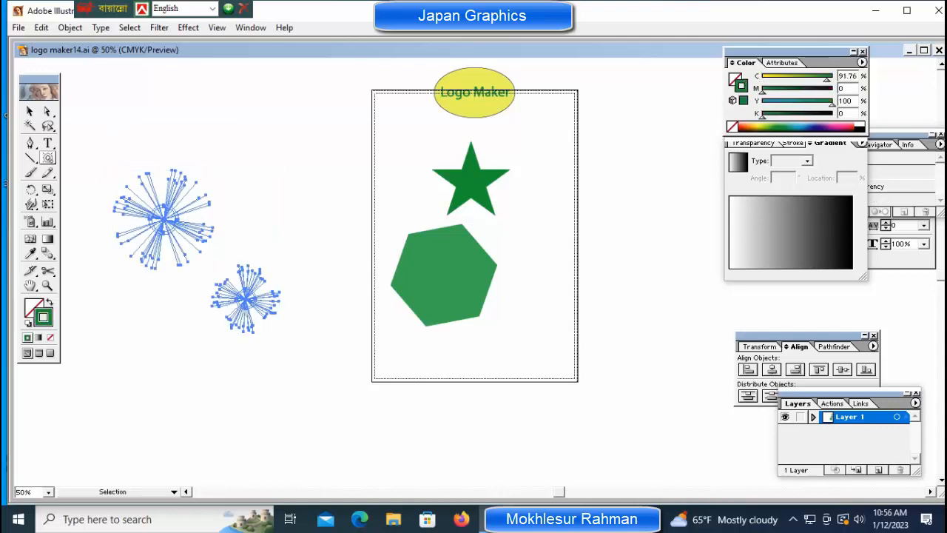
key(Delete)
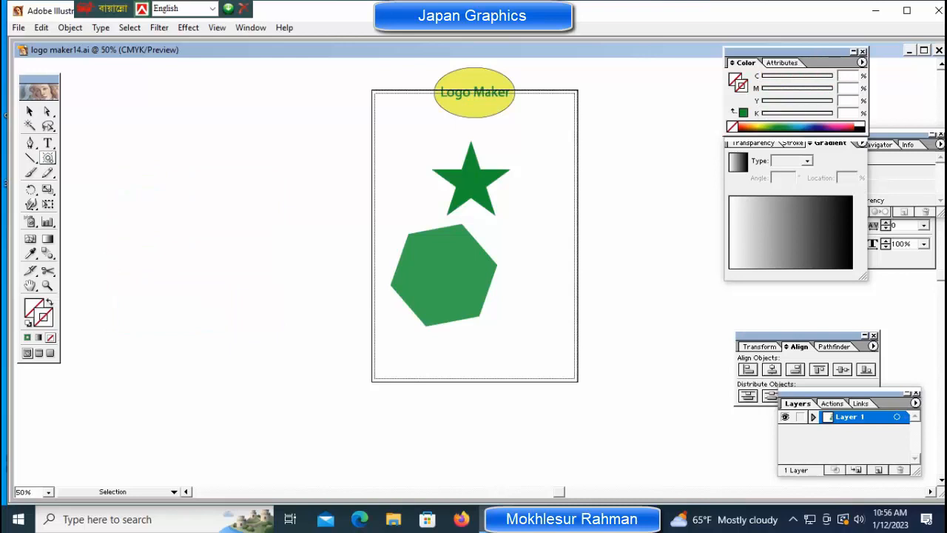
Tear off the shape tools group containing the Flare tool as a floating palette.
click(47, 158)
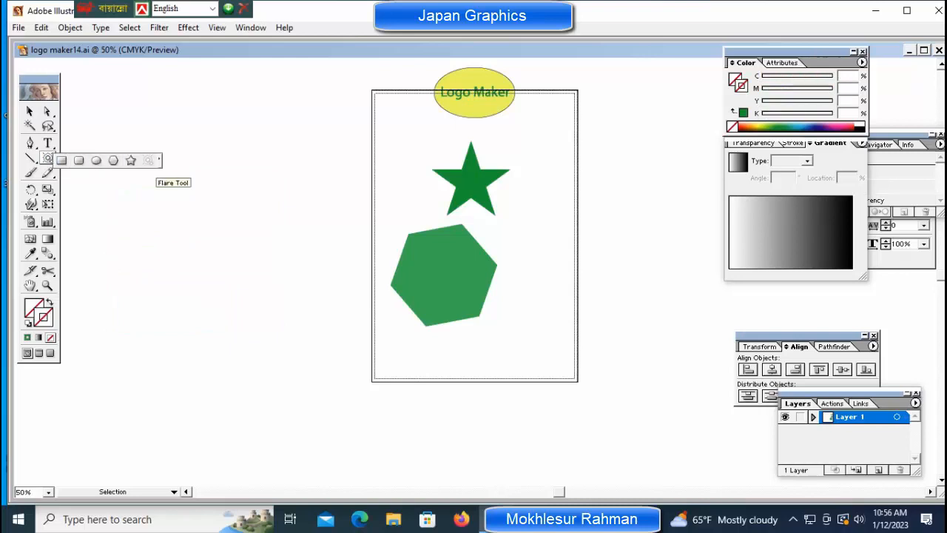
click(158, 159)
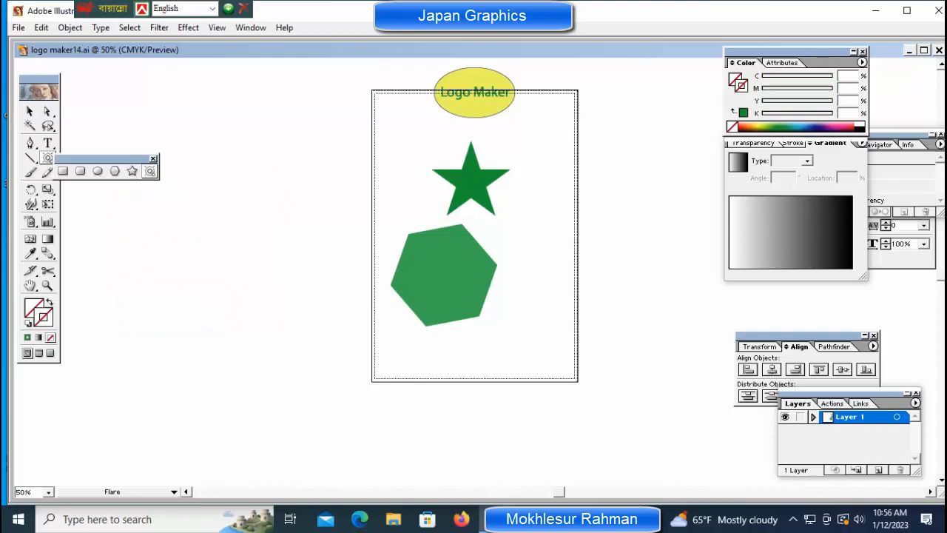
Switch to the Polygon tool and delete the leftover invisible flare paths in the empty area left of the page.
click(133, 171)
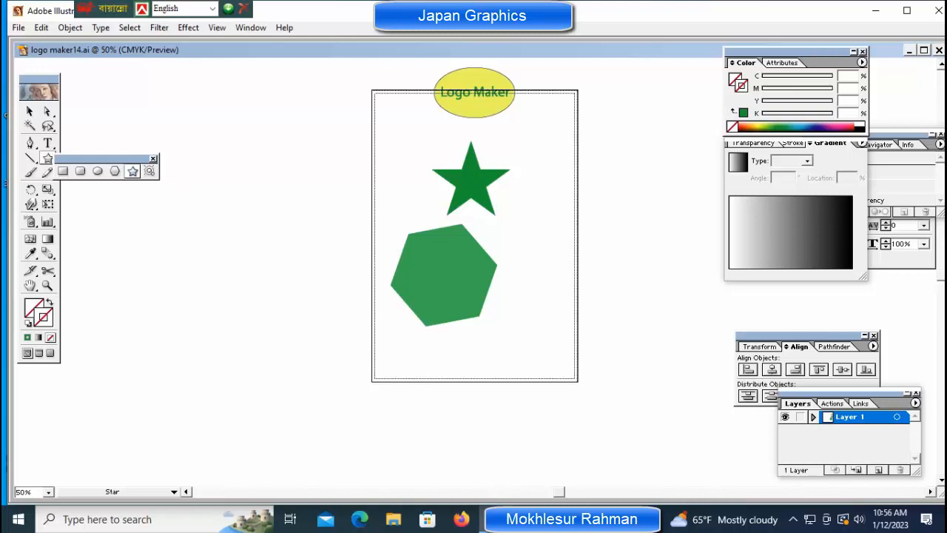
click(115, 171)
ctrl+click(444, 275)
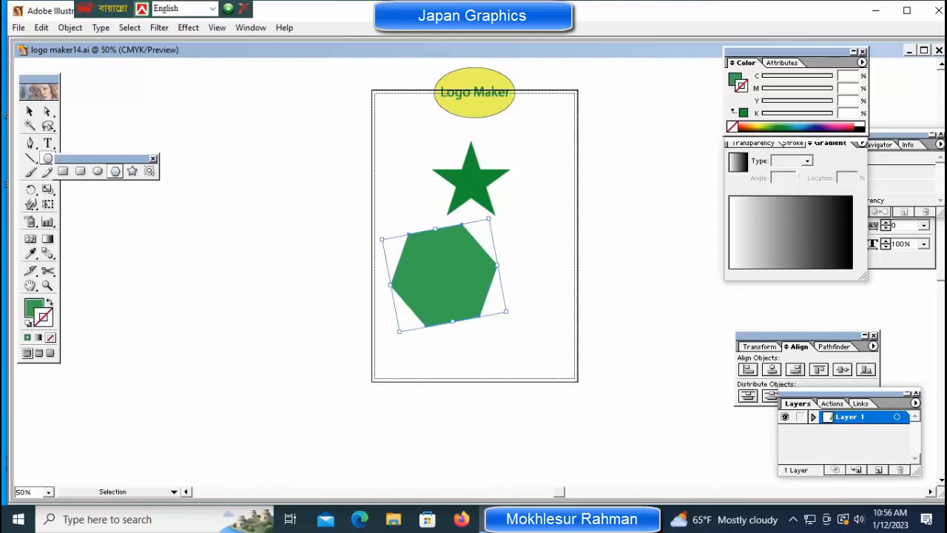
drag(148, 128, 324, 402)
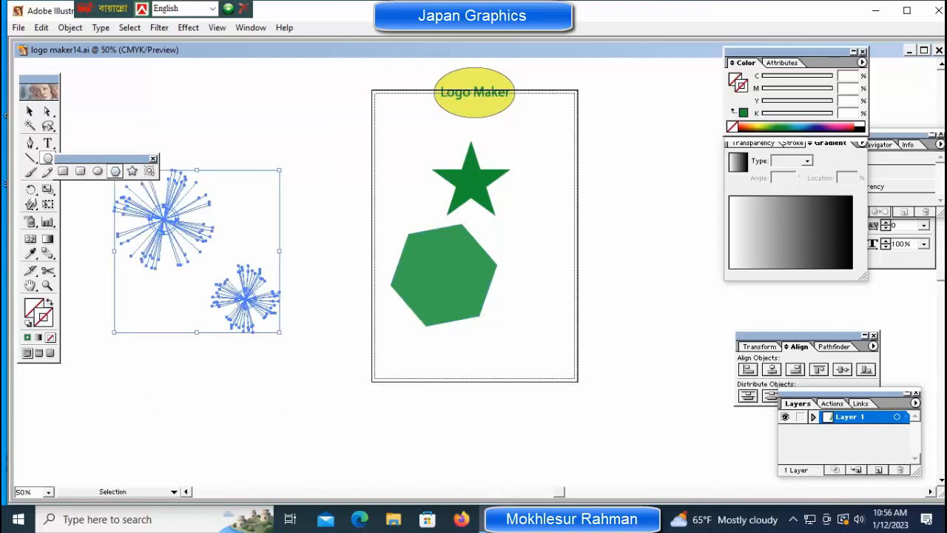
key(Delete)
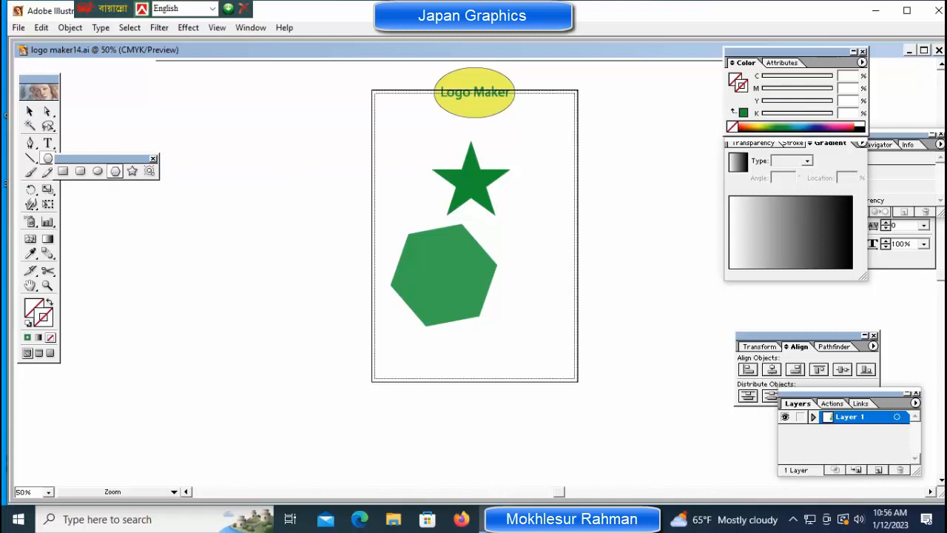
Move the hexagon up below the Logo Maker ellipse, place the star over its middle, and bring the star to the front.
key(ctrl+plus)
ctrl+click(399, 337)
drag(435, 214, 590, 251)
drag(400, 336, 438, 225)
drag(589, 244, 441, 232)
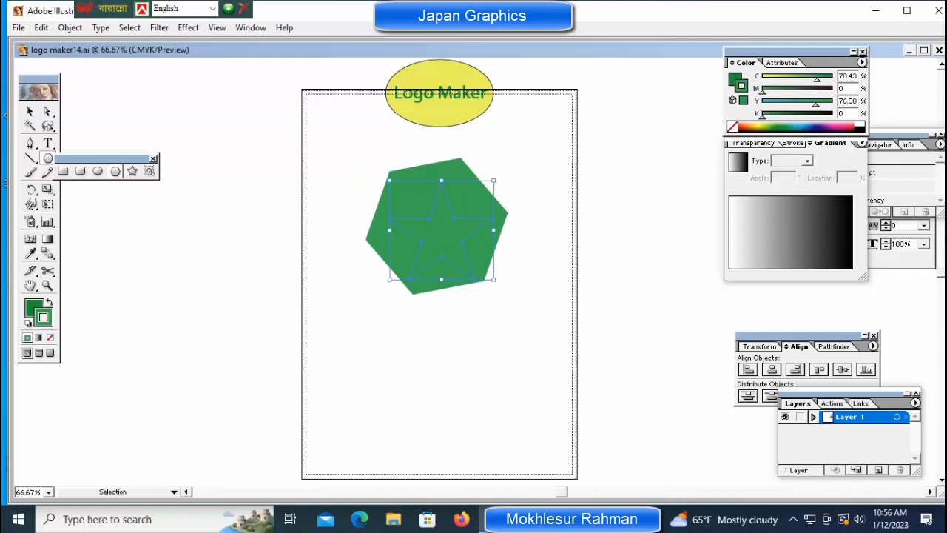
key(ctrl+shift+])
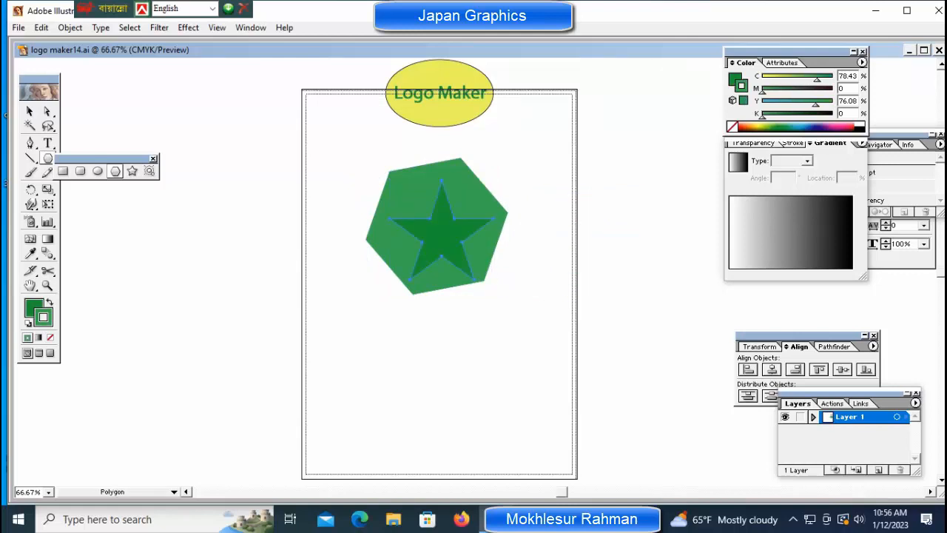
Give the star a magenta stroke (C 7.45, M 96.08, Y 5.88, K 0.39) and pink fill (C 1.18, M 64.31, Y 1.18, K 0), and deselect it.
key(ctrl+z)
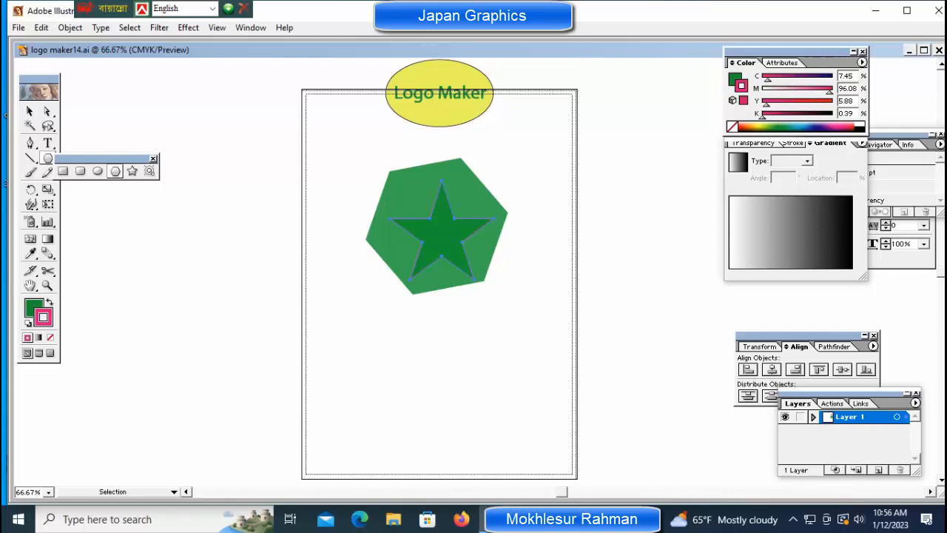
key(x)
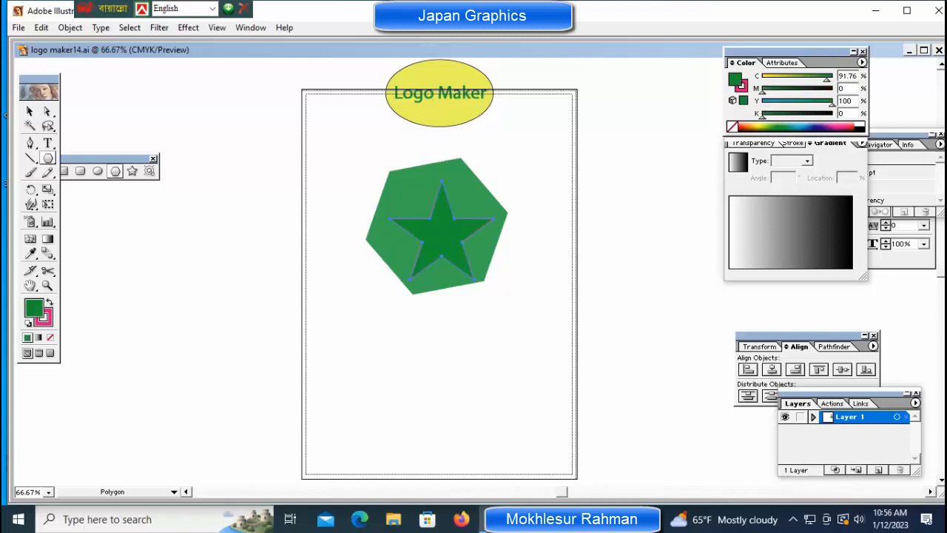
key(ctrl+z)
key(ctrl+shift+a)
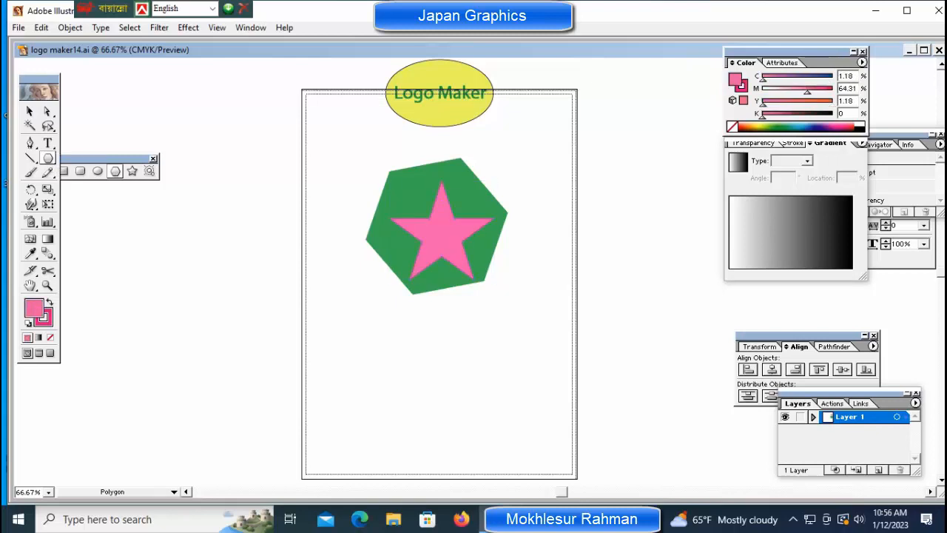
Select the hexagon and star together and move the Align palette close to the artwork.
key(ctrl+plus)
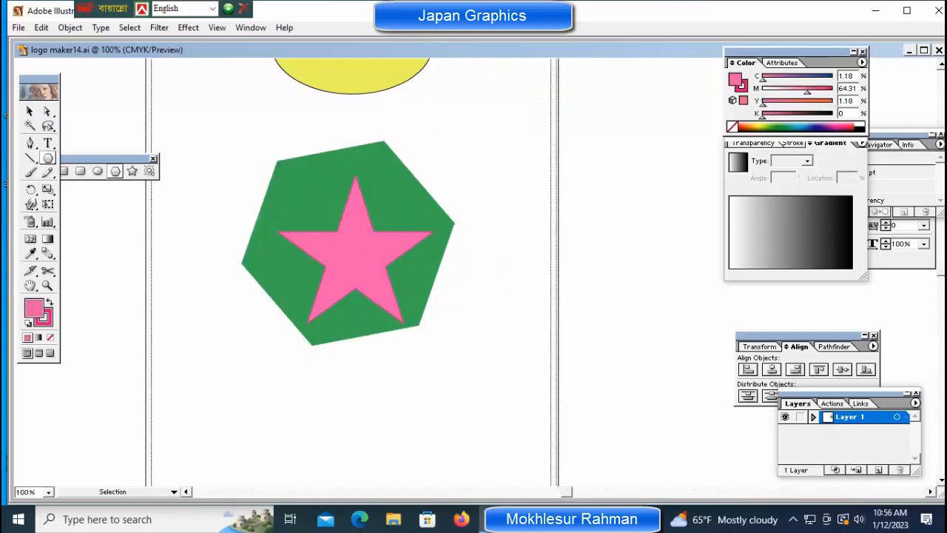
ctrl+click(303, 207)
ctrl+shift+click(356, 252)
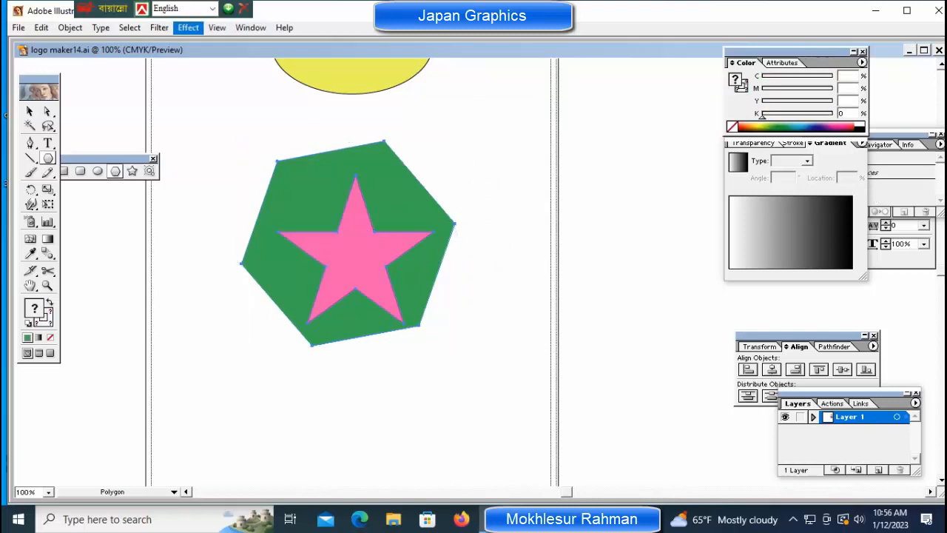
click(188, 27)
mouse_move(217, 27)
mouse_move(284, 27)
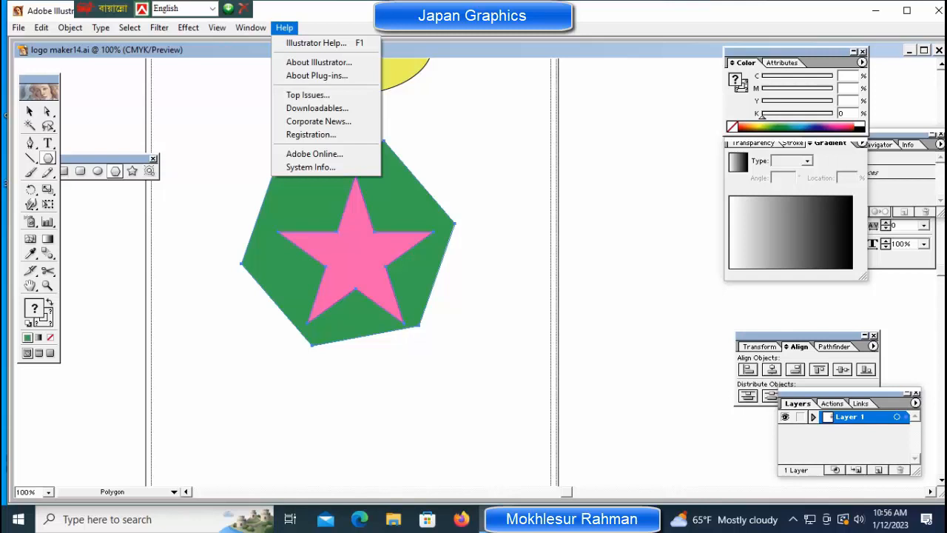
drag(799, 335, 600, 269)
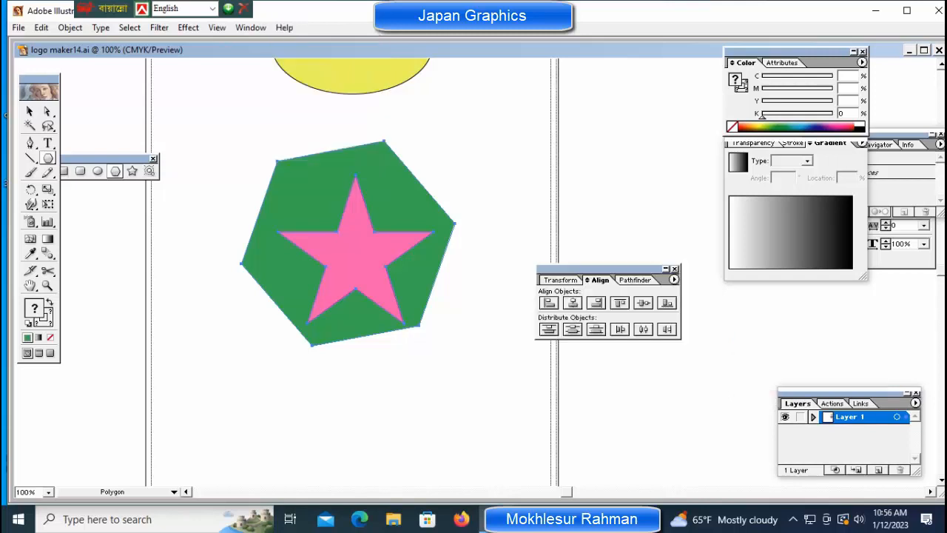
Reselect the hexagon and star, distribute them by their vertical centers, and clear the selection.
key(ctrl)
key(ctrl+shift+a)
ctrl+click(415, 296)
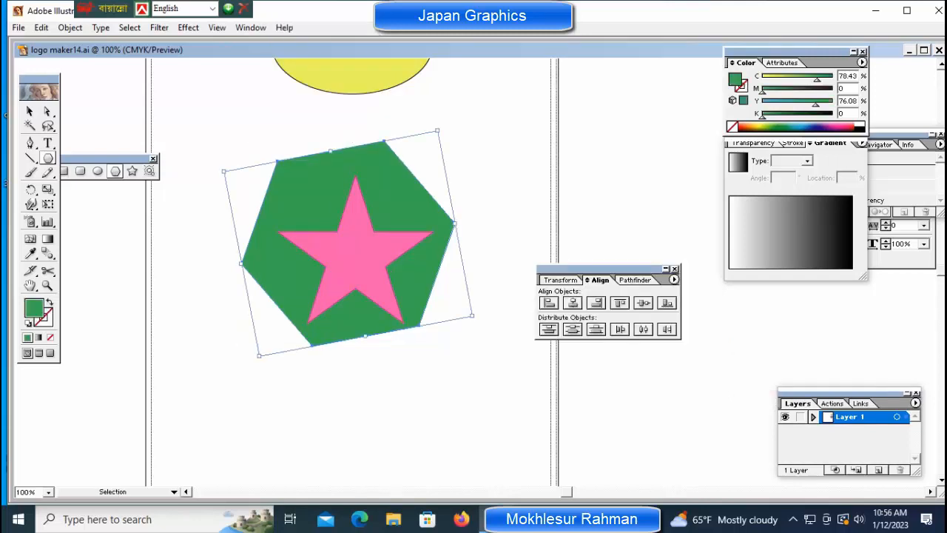
ctrl+shift+click(356, 252)
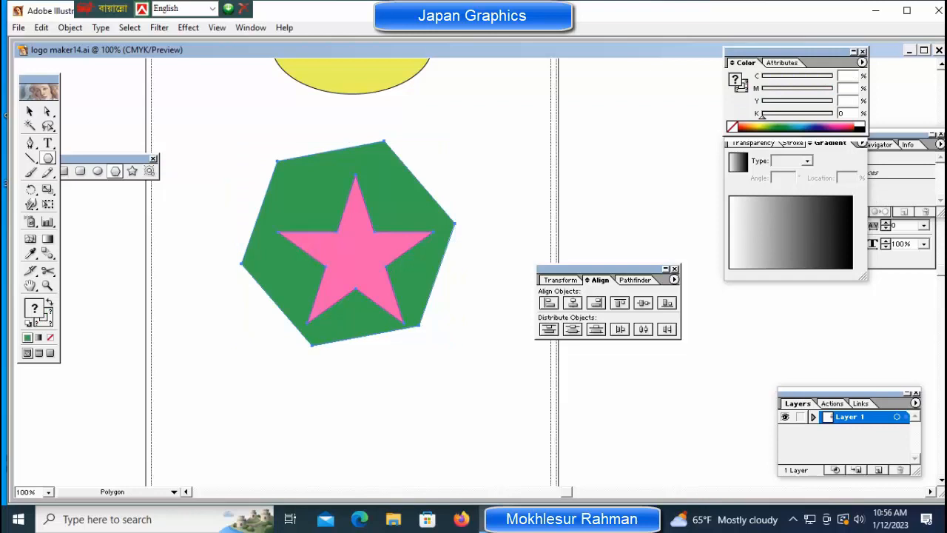
click(572, 329)
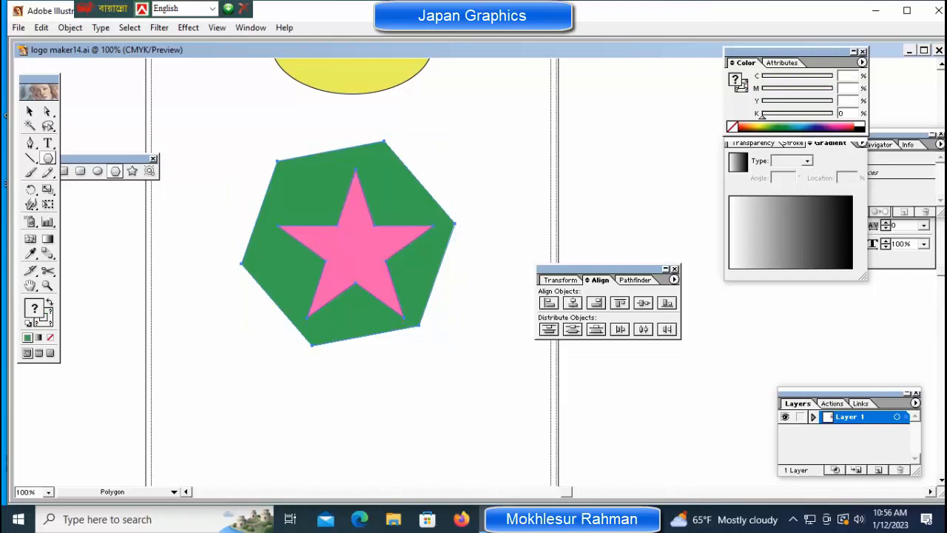
key(ctrl)
key(ctrl+shift+a)
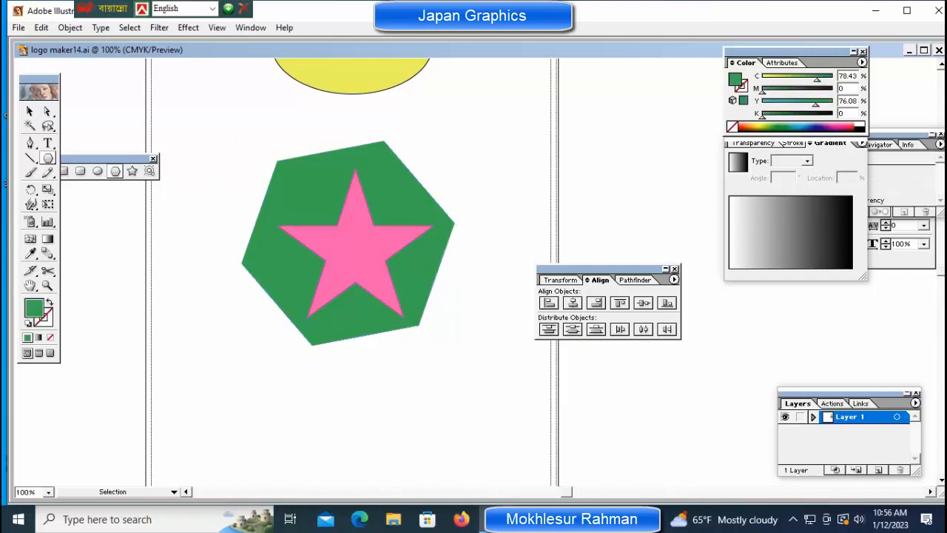
Enlarge the pink star proportionally from its center and rotate it slightly clockwise inside the hexagon.
key(ctrl+minus)
key(ctrl+minus)
key(ctrl+minus)
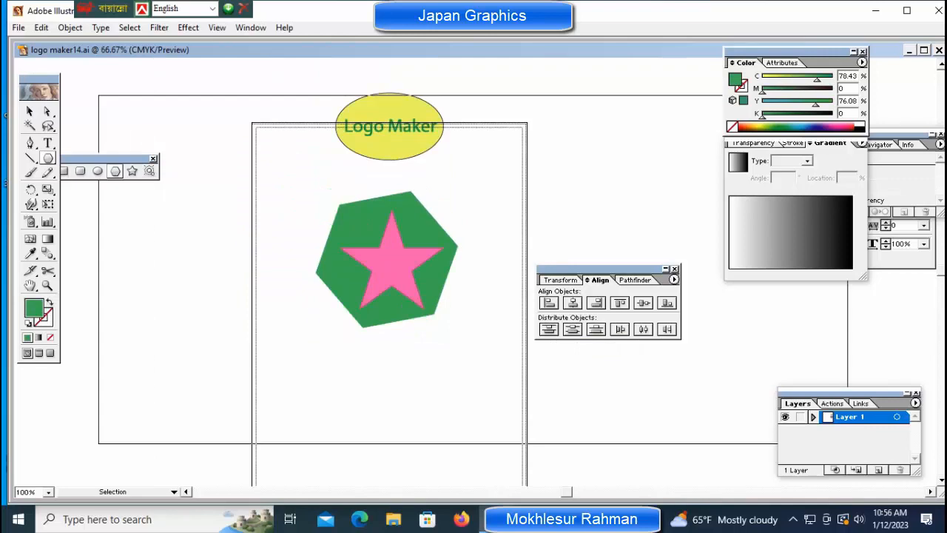
key(ctrl+plus)
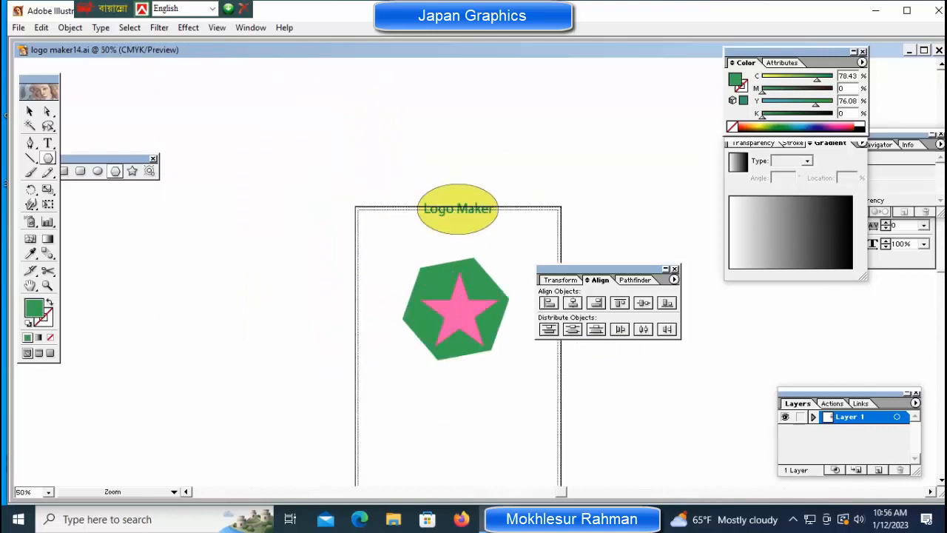
key(ctrl+plus)
key(ctrl+plus)
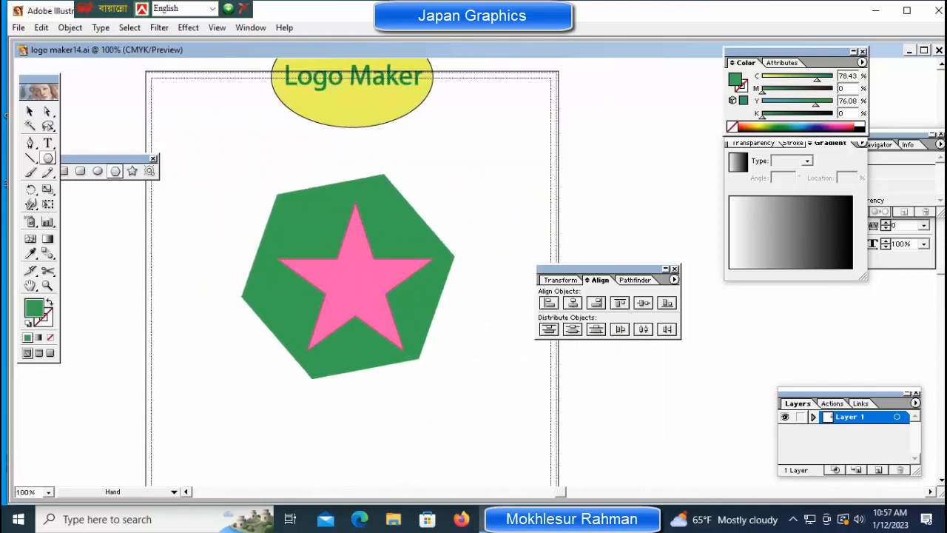
click(289, 277)
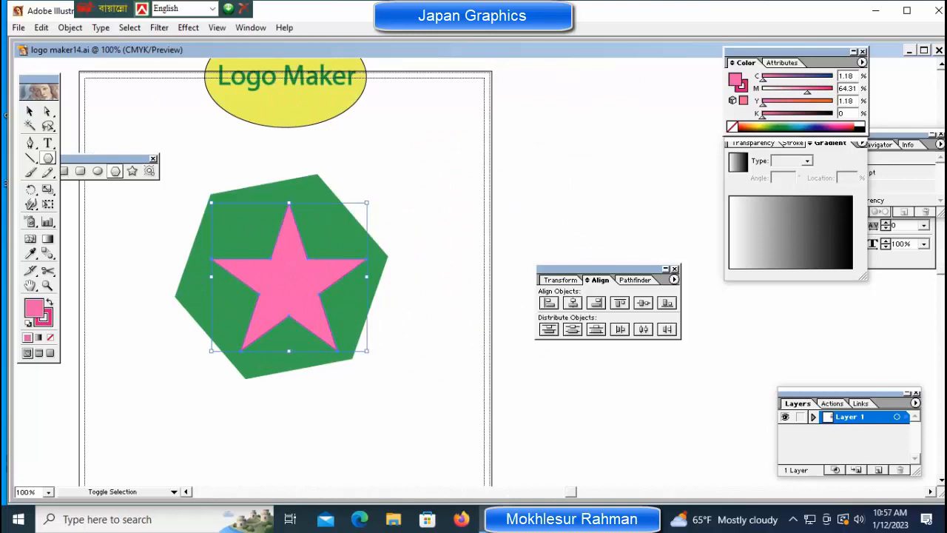
drag(367, 203, 379, 191)
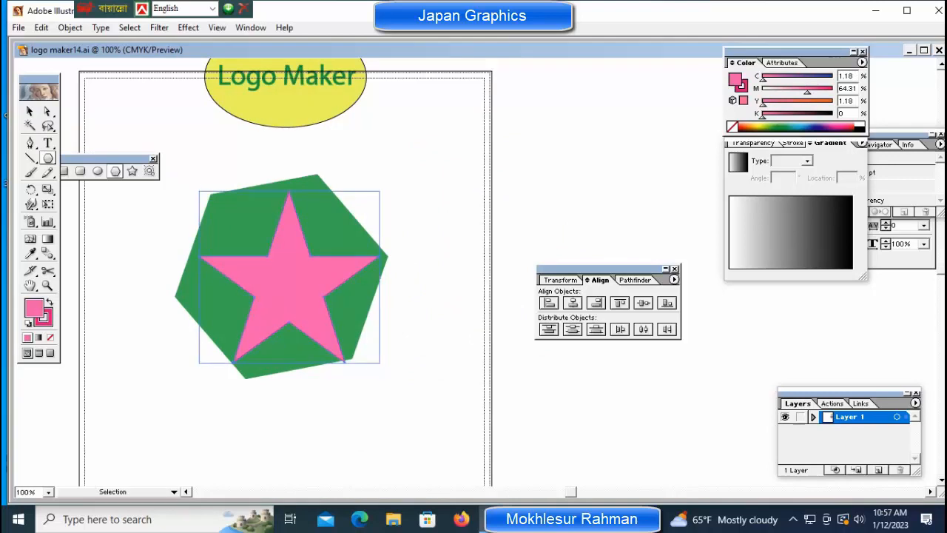
drag(382, 188, 400, 217)
Move the rotated star so its uppermost tip meets the hexagon's topmost corner, and deselect it.
key(ctrl+space)
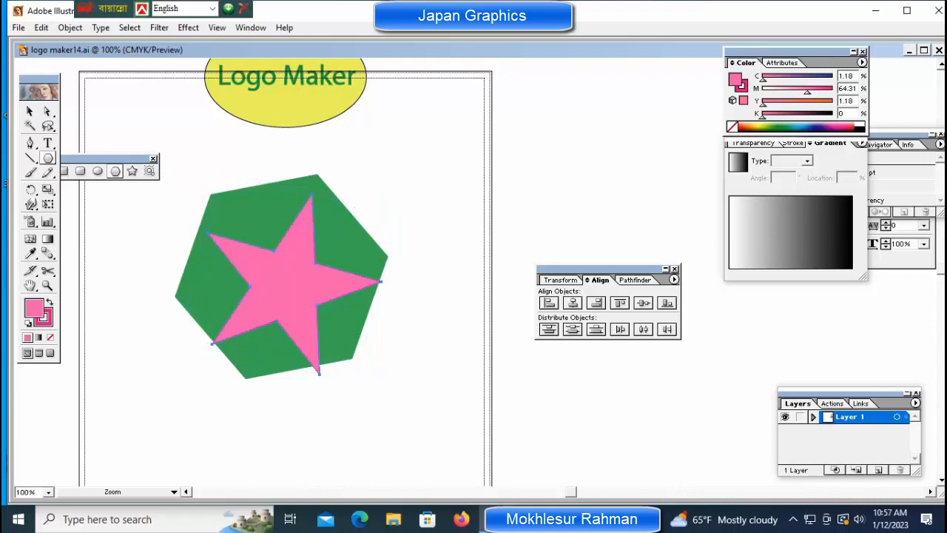
click(350, 194)
click(431, 264)
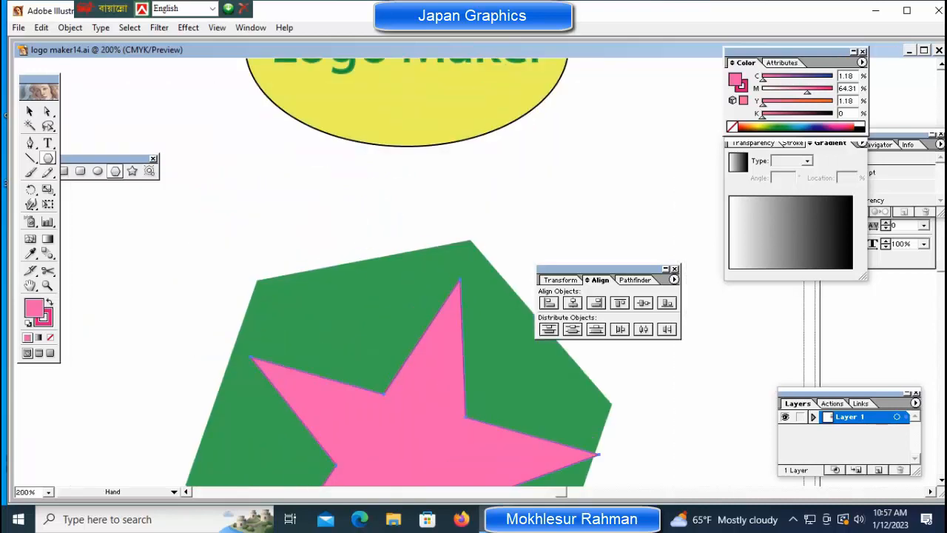
drag(431, 264, 282, 247)
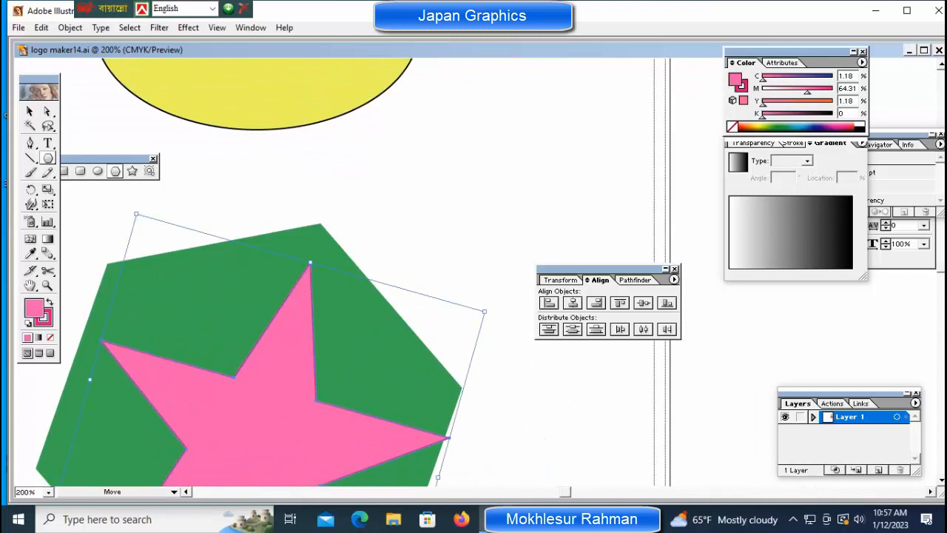
drag(448, 438, 459, 399)
key(ctrl+shift+a)
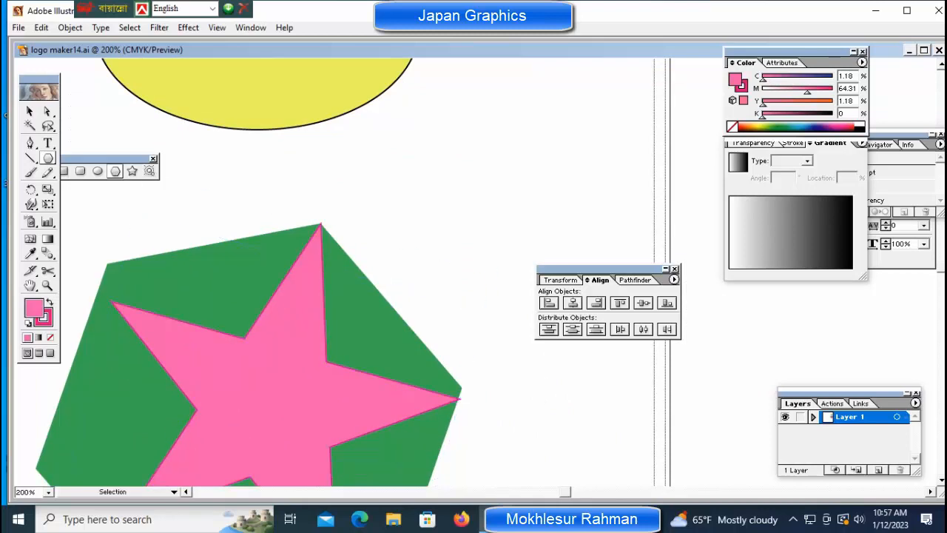
Lock the green hexagon so only the star on top of it can be edited.
key(ctrl)
key(ctrl+minus)
key(ctrl+minus)
key(ctrl+minus)
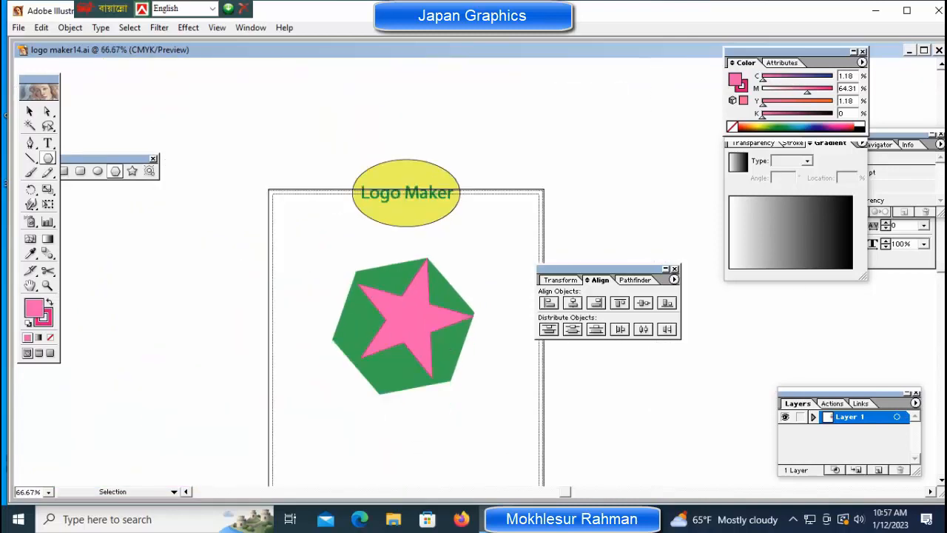
key(ctrl+plus)
key(ctrl+plus)
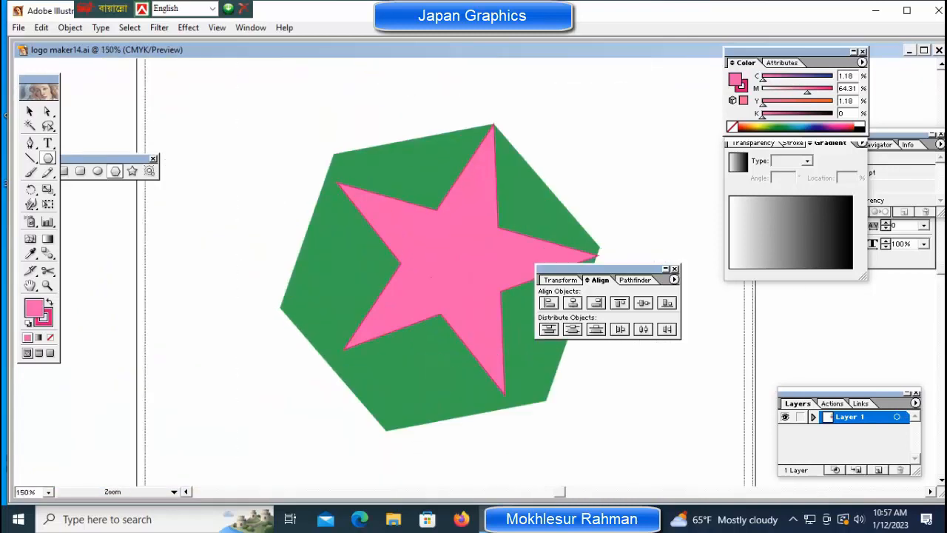
key(ctrl+plus)
key(ctrl+plus)
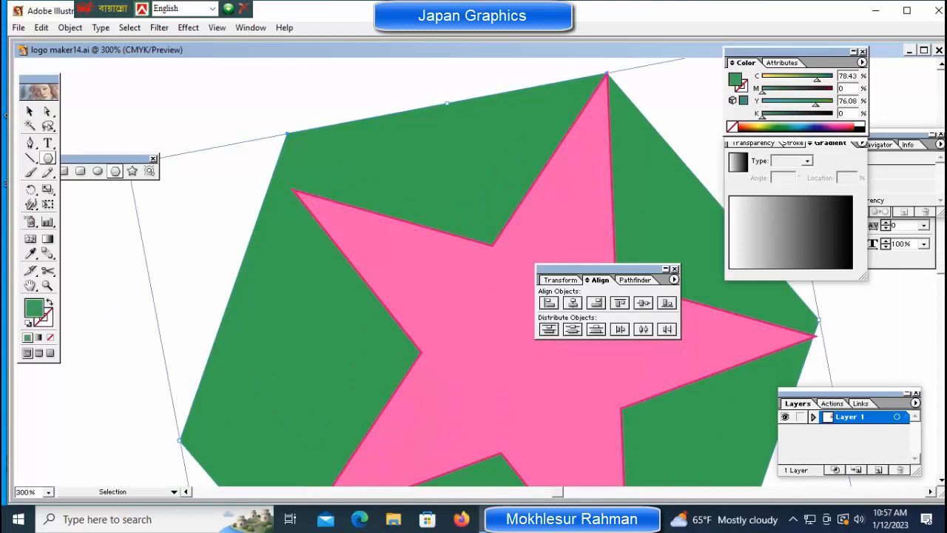
click(69, 28)
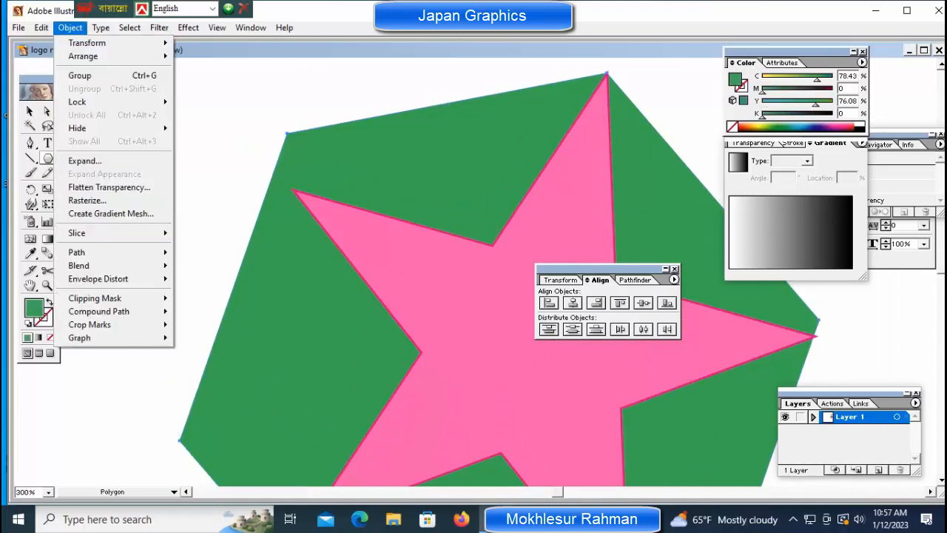
mouse_move(81, 101)
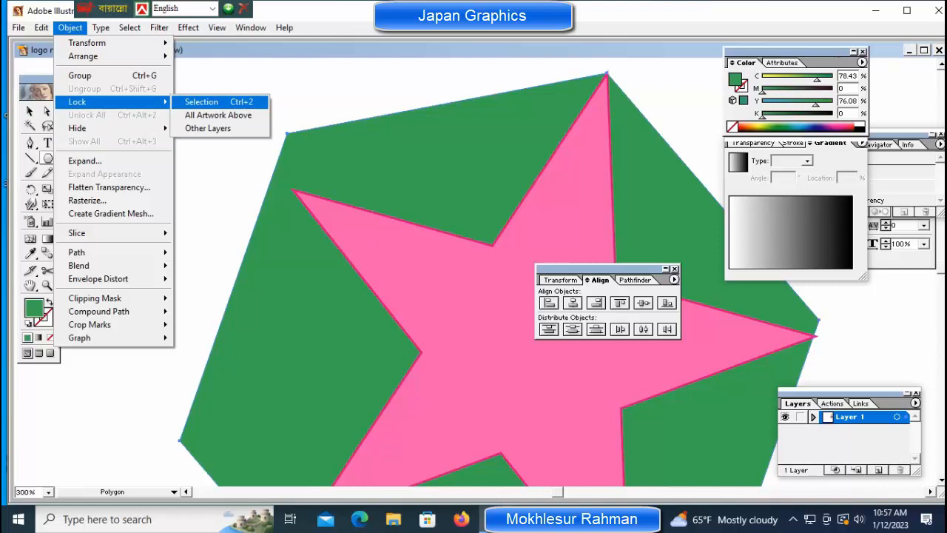
click(204, 101)
drag(256, 167, 318, 226)
key(ctrl+2)
Move the star's upper-left tip point up and slightly left onto the hexagon's upper-left corner, and deselect the star.
key(a)
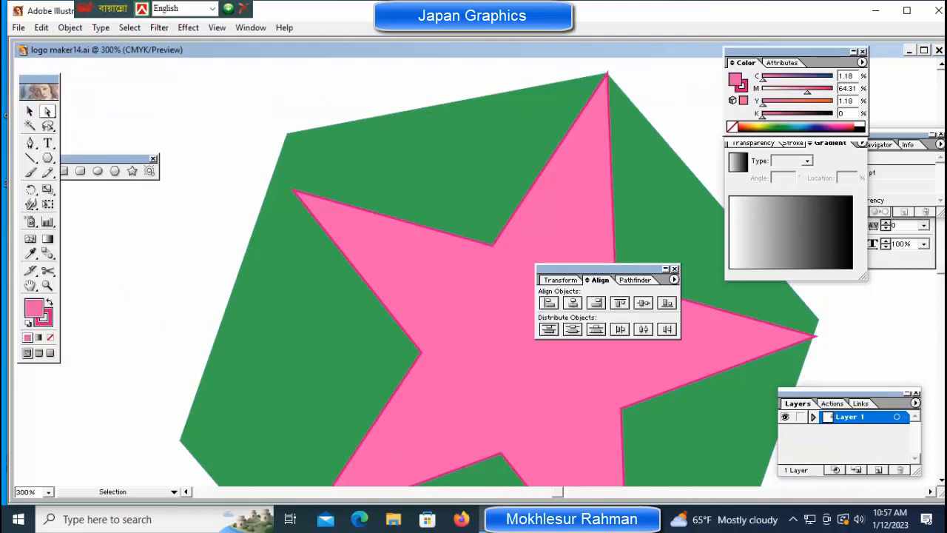
drag(270, 162, 311, 215)
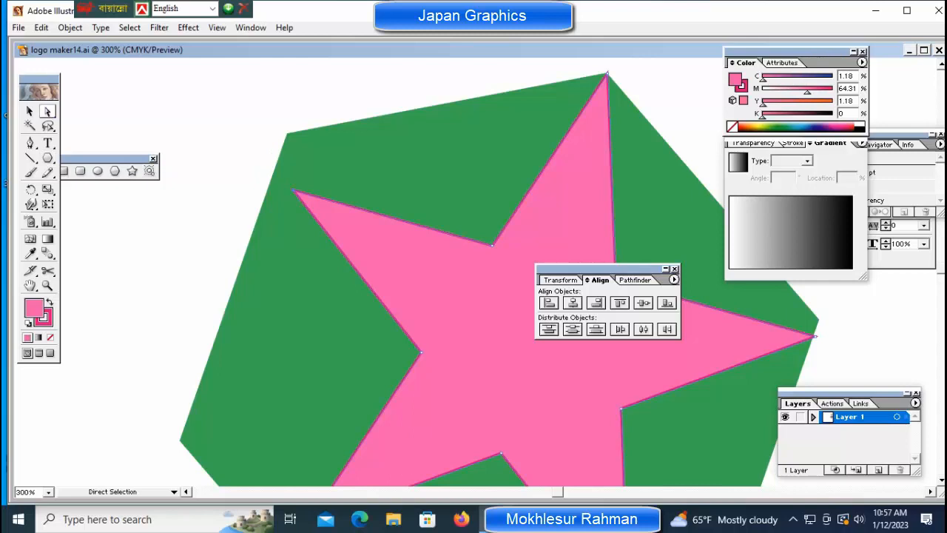
key(Up)
key(Up)
key(Up)
key(Up)
key(Up)
key(Up)
key(Up)
key(Up)
key(Up)
key(Up)
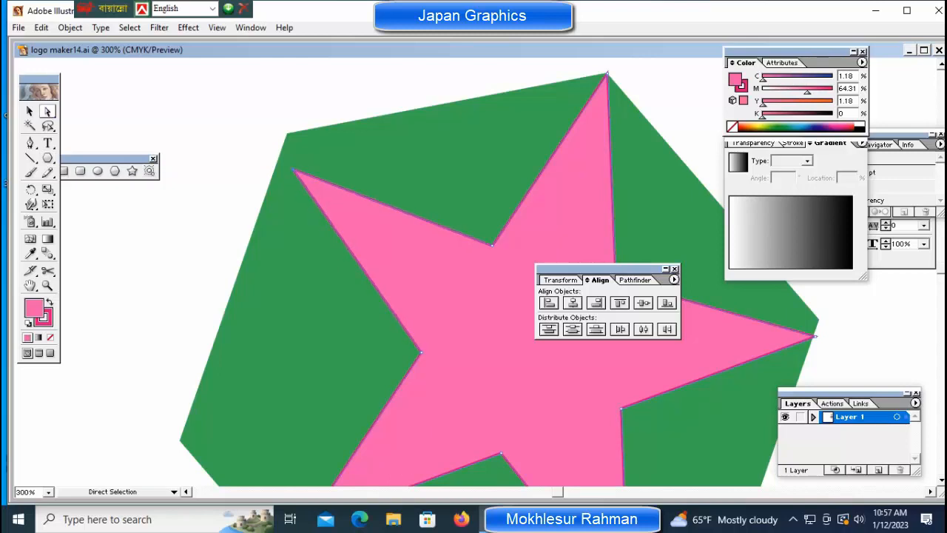
key(Up)
key(Up)
key(Up)
key(Up)
key(Up)
key(Up)
key(Up)
key(Up)
key(Up)
key(Up)
key(Up)
key(Up)
key(Up)
key(Up)
key(Left)
key(Left)
key(Left)
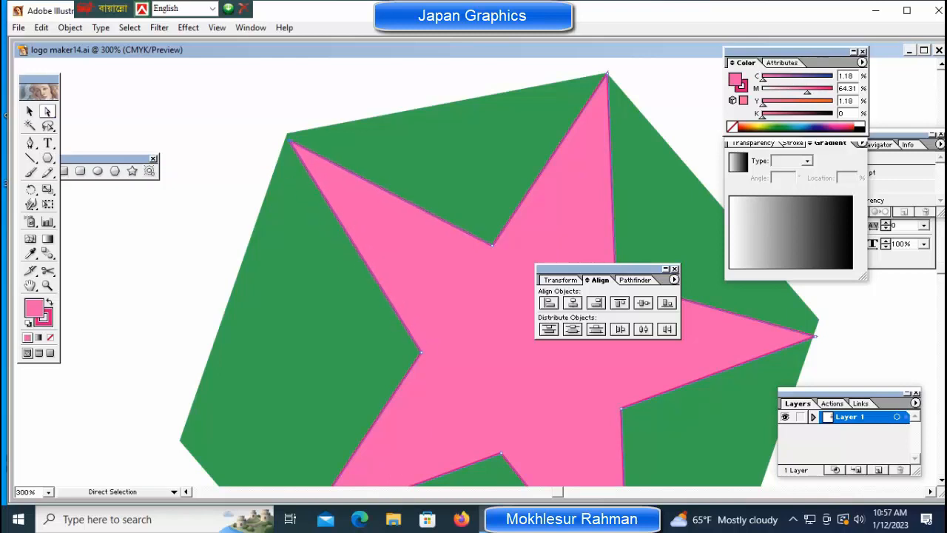
key(Up)
key(Up)
key(Up)
key(Up)
key(Down)
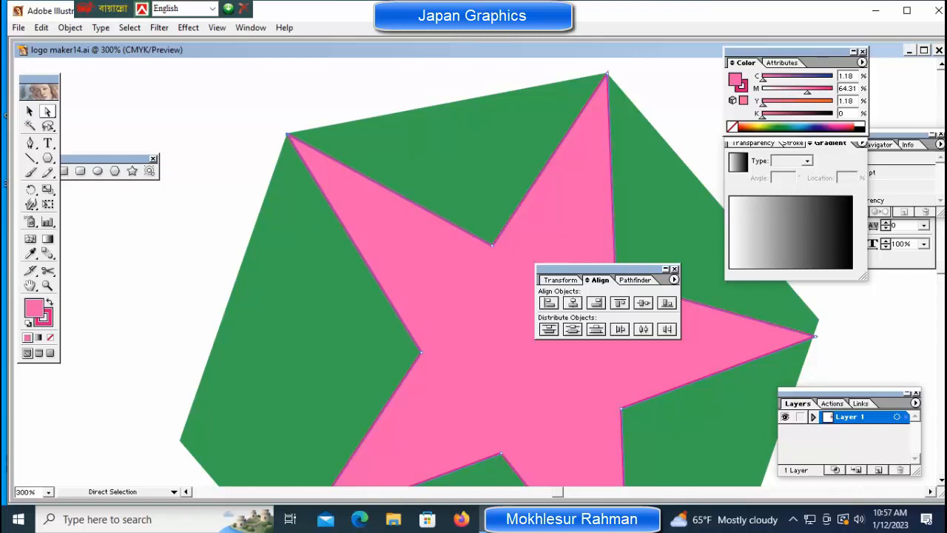
key(ctrl+shift+a)
Shift the star's lower-left tip and the adjacent left inner point together slightly up and left, and clear the selection.
key(ctrl+1)
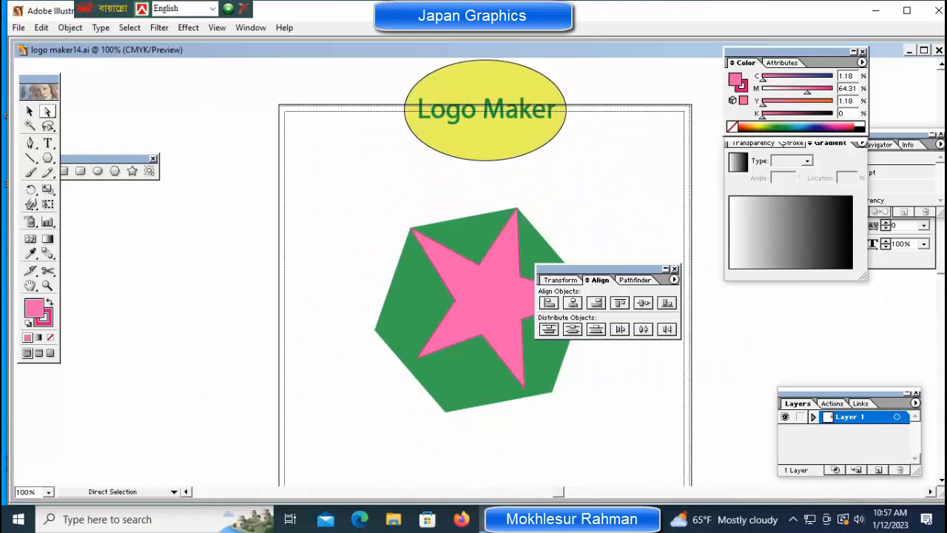
drag(474, 296, 274, 229)
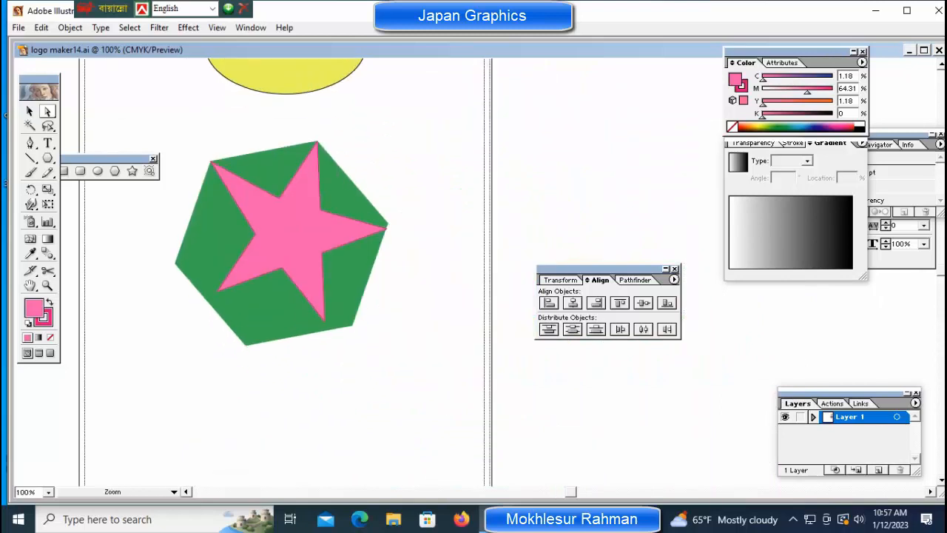
ctrl+click(249, 284)
drag(474, 267, 340, 233)
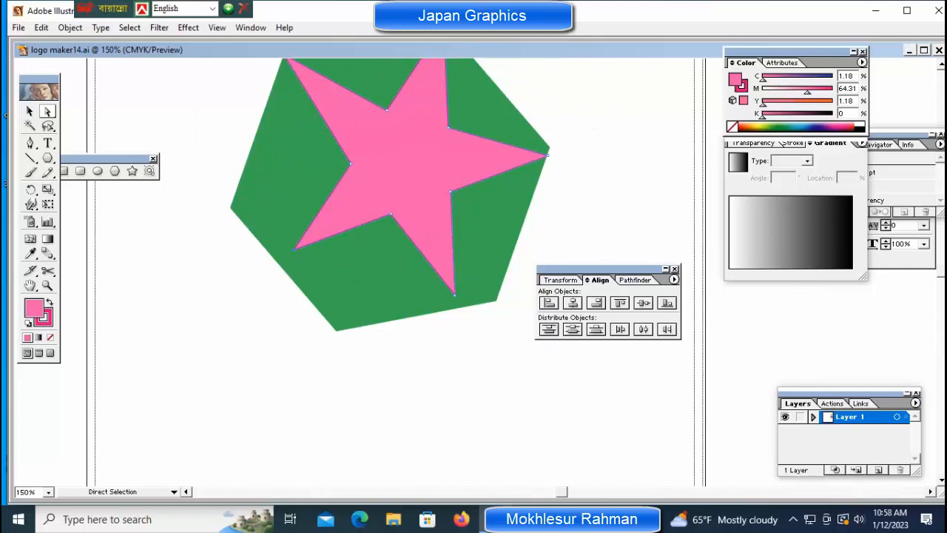
drag(240, 173, 315, 261)
key(ctrl)
key(Up)
key(Up)
key(Up)
key(Up)
key(Up)
key(Up)
key(Up)
key(Up)
key(Up)
key(Up)
key(Up)
key(Up)
key(Up)
key(Up)
key(Up)
key(Up)
key(Up)
key(Left)
key(Left)
key(Left)
key(Left)
key(Left)
key(Left)
key(Left)
key(Left)
key(Left)
key(Left)
key(Left)
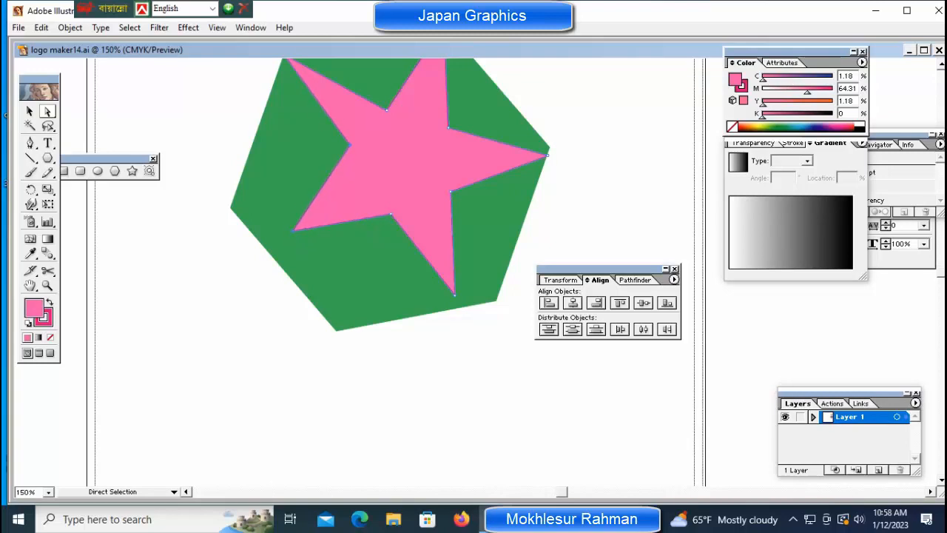
key(Right)
key(Right)
key(Right)
key(Right)
key(Right)
key(Right)
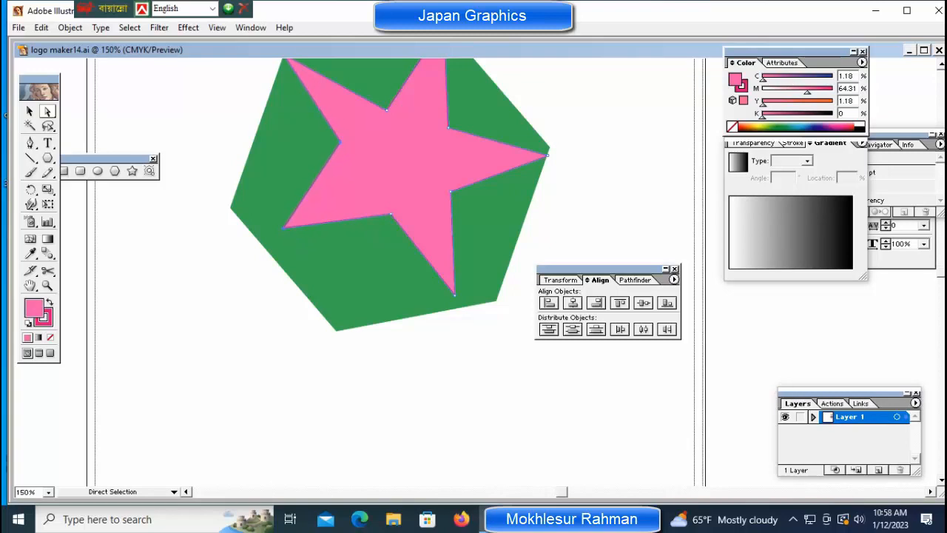
key(Right)
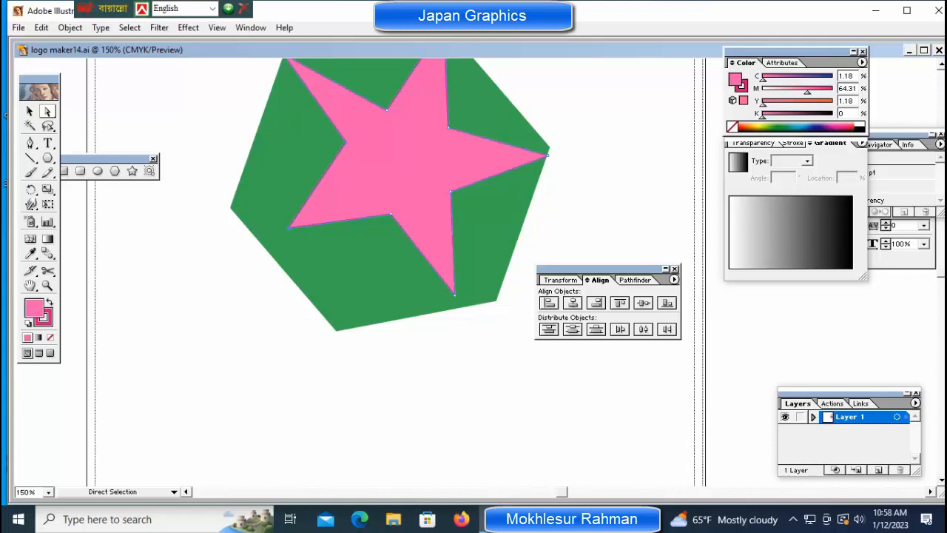
key(Down)
key(Down)
key(Down)
key(Down)
key(Down)
key(Down)
key(Down)
key(Down)
key(Down)
key(Down)
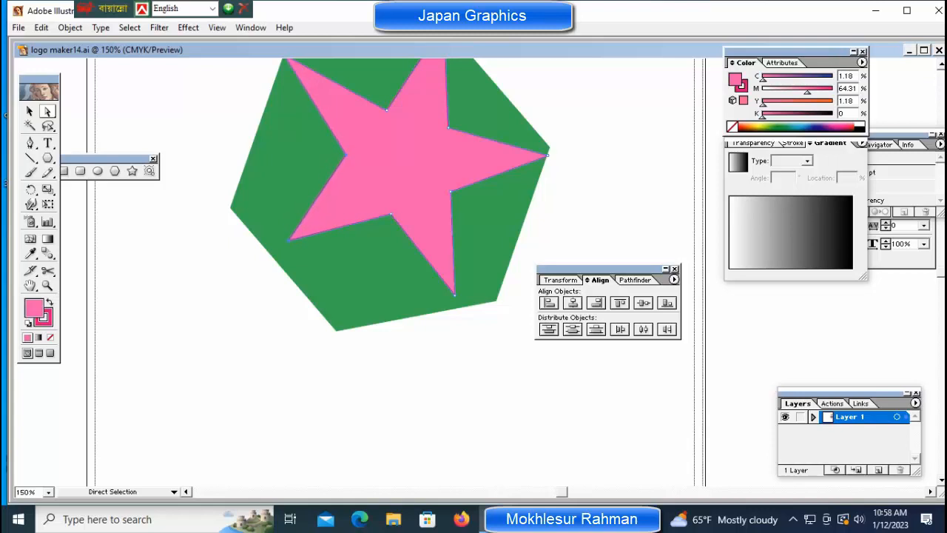
key(Left)
key(Left)
key(Left)
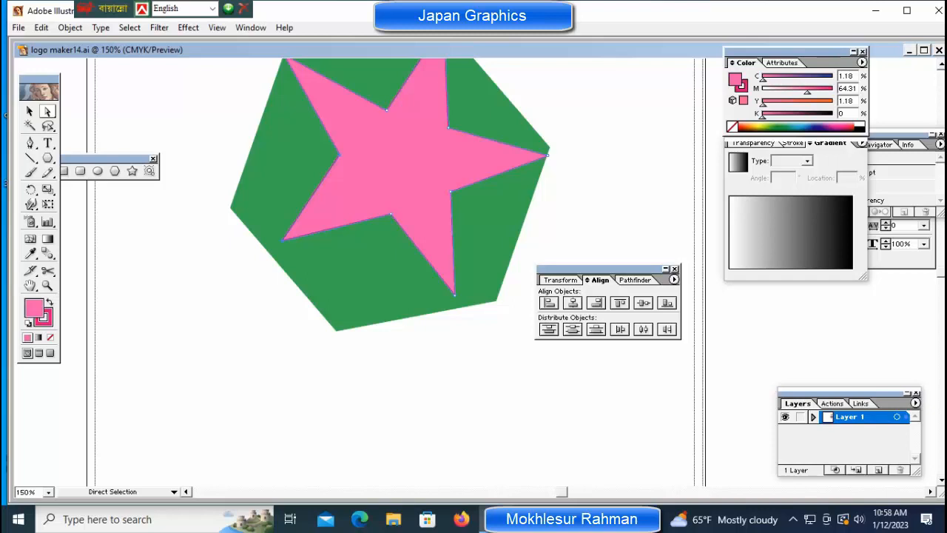
key(ctrl+shift+a)
Move the star's lower-left tip point up and left onto the hexagon's leftmost corner, and deselect the star.
drag(231, 185, 296, 272)
key(Up)
key(Up)
key(Up)
key(Up)
key(Up)
key(Up)
key(Up)
key(Up)
key(Up)
key(Up)
key(Up)
key(Up)
key(Up)
key(Up)
key(Up)
key(Up)
key(Up)
key(Up)
key(Up)
key(Up)
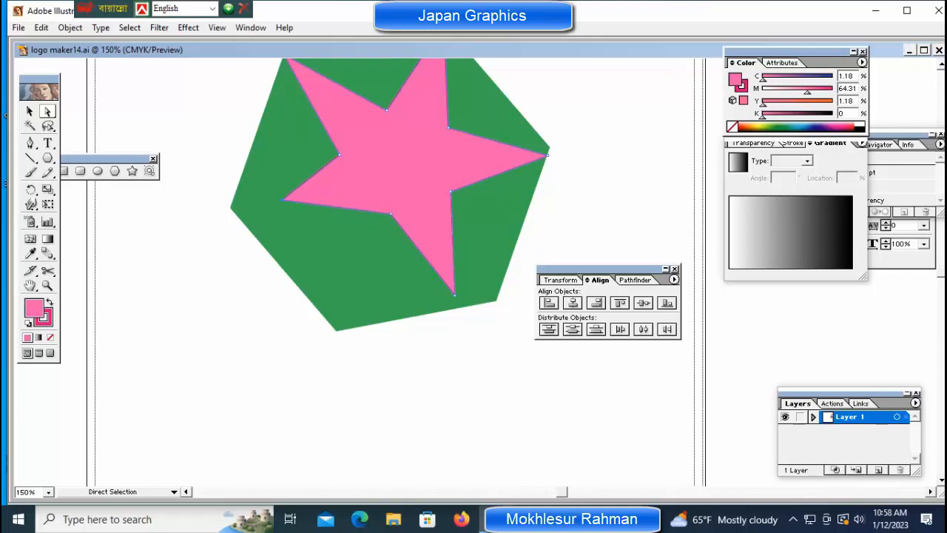
key(Up)
key(Up)
key(Up)
key(Left)
key(Left)
key(Left)
key(Left)
key(Left)
key(Left)
key(Left)
key(Left)
key(Left)
key(Left)
key(Left)
key(Left)
key(Left)
key(Left)
key(Left)
key(Left)
key(Left)
key(Left)
key(Left)
key(Left)
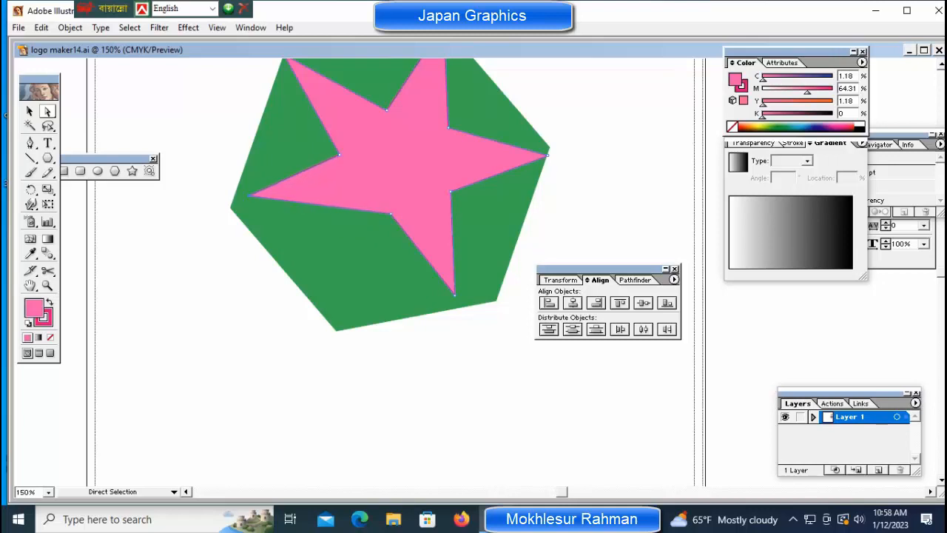
key(Left)
key(Left)
key(Left)
key(Left)
key(Down)
key(Down)
key(Down)
key(Down)
key(Down)
key(Left)
key(Down)
key(Left)
key(Left)
key(Down)
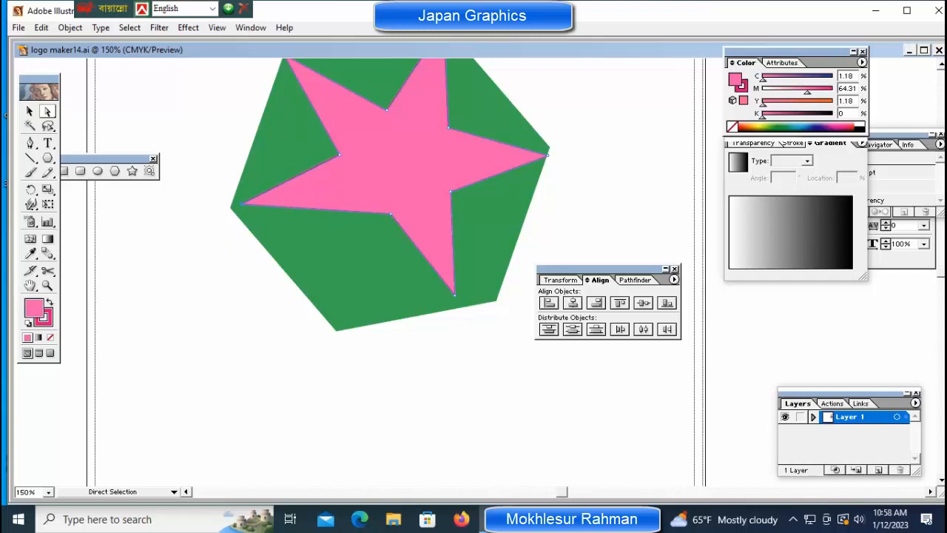
key(Left)
key(Left)
key(Left)
key(Left)
key(Down)
key(Down)
key(Down)
key(Left)
key(Left)
key(Left)
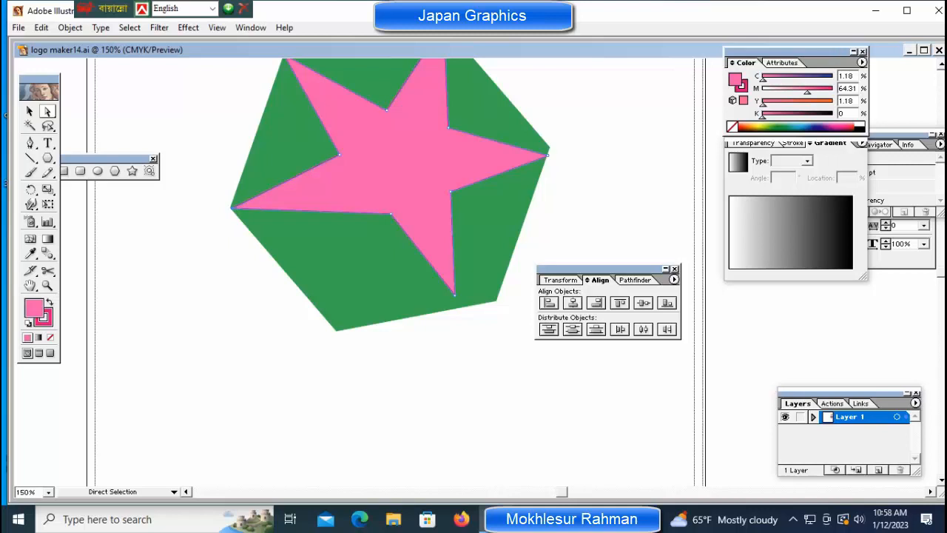
key(ctrl+shift+a)
Shift the star's lower inner point, between the left and bottom tips, horizontally to the left, and deselect the star.
drag(359, 214, 393, 260)
key(Left)
key(Left)
key(Left)
key(Left)
key(Left)
key(Left)
key(Left)
key(Left)
key(Left)
key(Left)
key(Left)
key(Left)
key(Left)
key(Left)
key(Left)
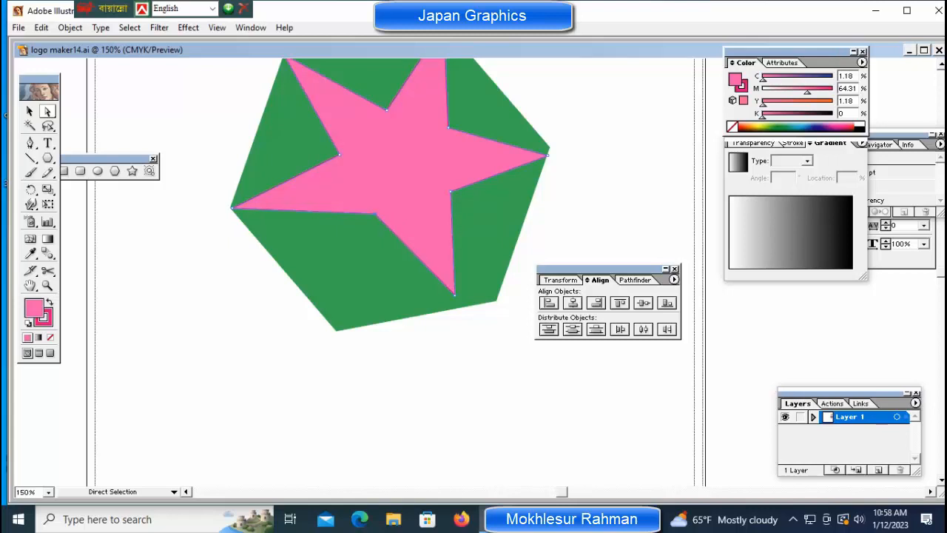
key(Left)
key(Left)
key(Left)
key(Left)
key(Left)
key(Left)
key(Left)
key(Left)
key(Left)
key(Left)
key(Left)
key(Left)
key(Left)
key(Left)
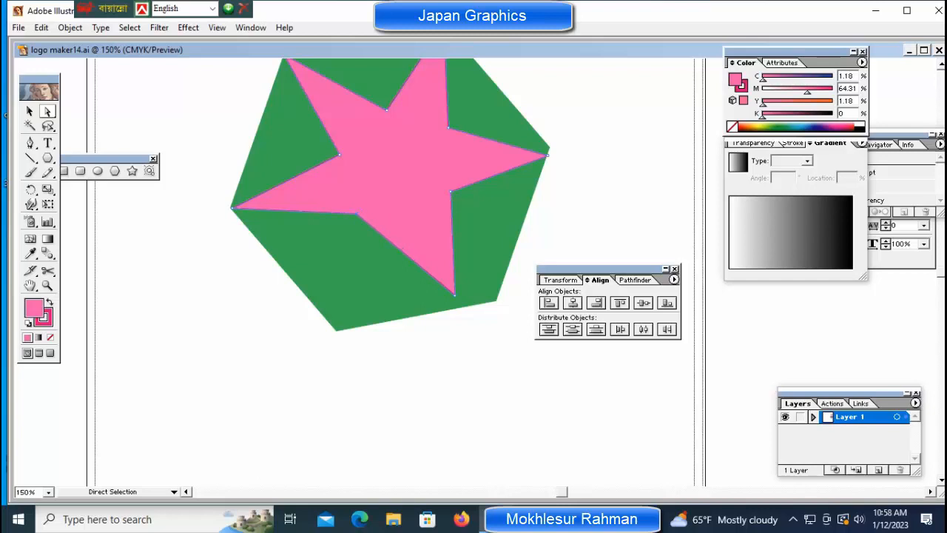
key(ctrl+shift+a)
Move the star's bottom tip point left and down onto the hexagon's lower-left corner.
click(453, 256)
key(Left)
key(Left)
key(Left)
key(Left)
key(Left)
key(Left)
key(Left)
key(Left)
key(Left)
key(Left)
key(Left)
key(Left)
key(Left)
key(Left)
key(Left)
key(Left)
key(Left)
key(Left)
key(Left)
key(Left)
key(Left)
key(Left)
key(Left)
key(Left)
key(Left)
key(Left)
key(Left)
key(Left)
key(Left)
key(Left)
key(Left)
key(Left)
key(Left)
key(Left)
key(Left)
key(Left)
key(Left)
key(Left)
key(Left)
key(Left)
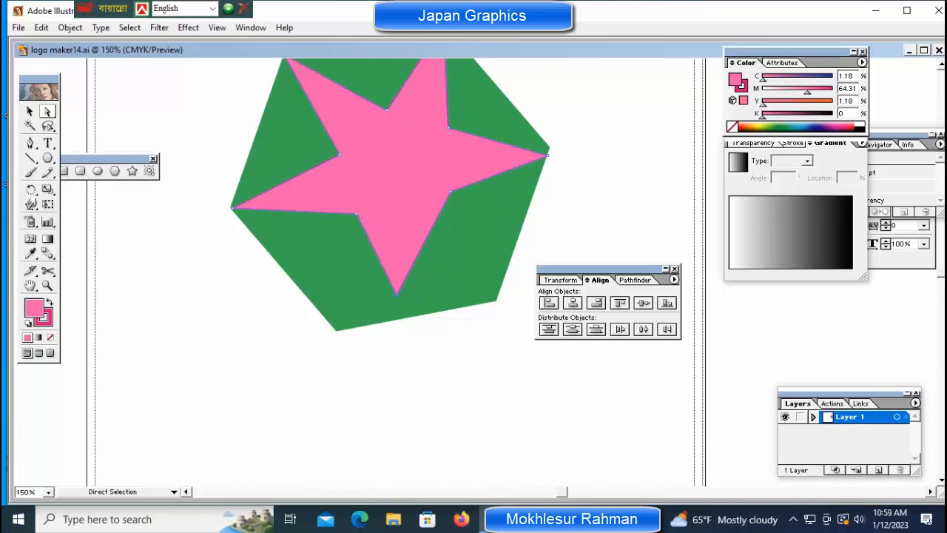
key(Down)
key(Down)
key(Down)
key(Down)
key(Down)
key(Down)
key(Down)
key(Down)
key(Down)
key(Down)
key(Down)
key(Down)
key(Down)
key(Down)
key(Down)
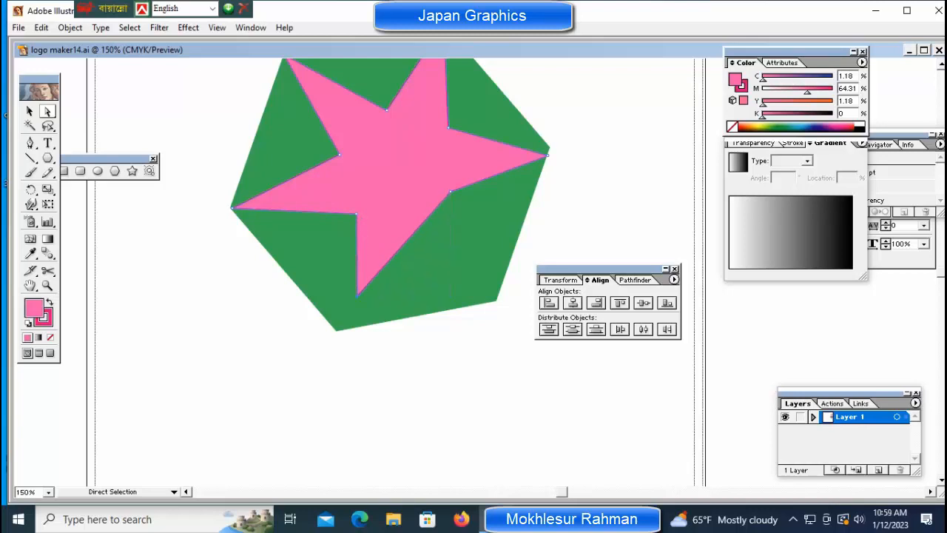
key(Left)
key(Left)
key(Left)
key(Left)
key(Left)
key(Left)
key(Left)
key(Left)
key(Left)
key(Left)
key(Left)
key(Left)
key(Left)
key(Left)
key(Left)
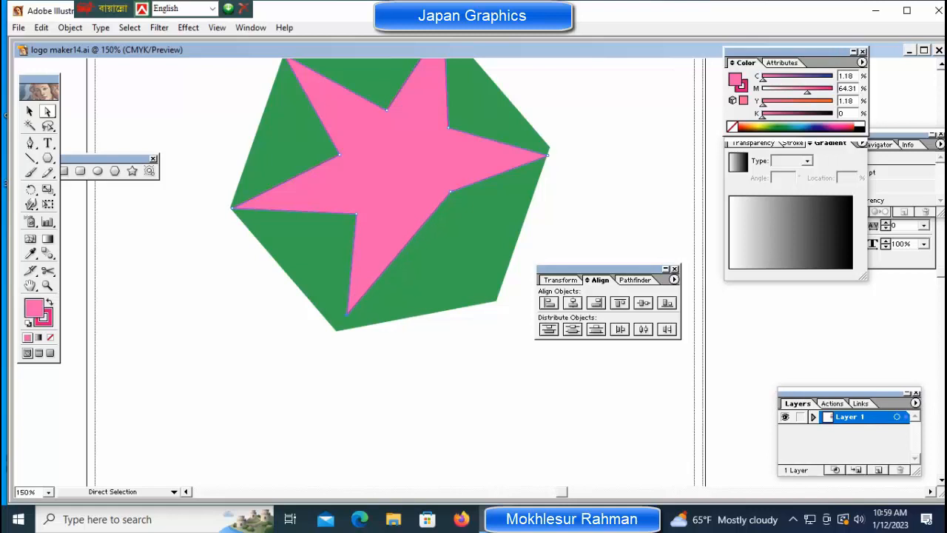
key(Down)
key(Down)
key(Down)
key(Down)
key(Down)
key(Down)
key(Down)
key(Down)
key(Down)
key(Down)
key(Down)
key(Down)
key(Down)
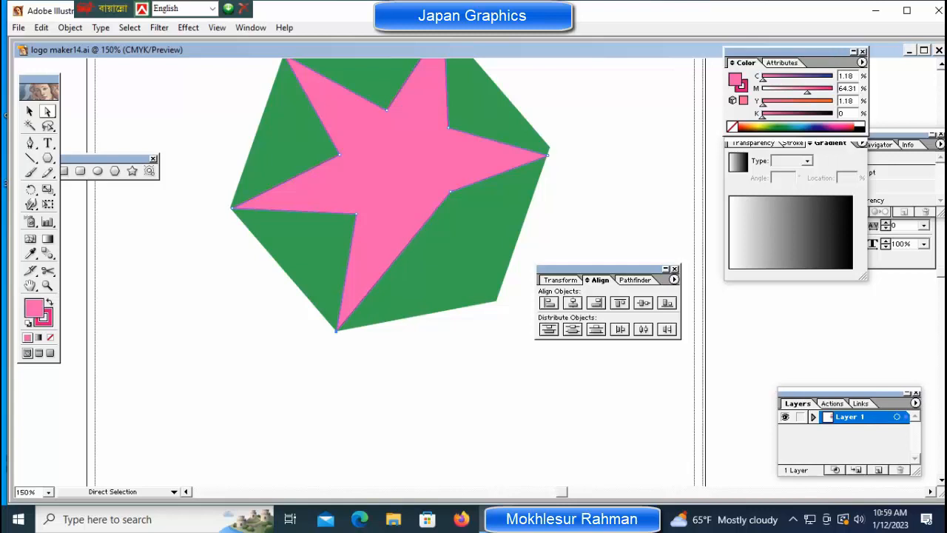
Nudge the star's top tip point slightly down and left so it sits just inside the hexagon's top corner.
key(space)
drag(392, 161, 358, 259)
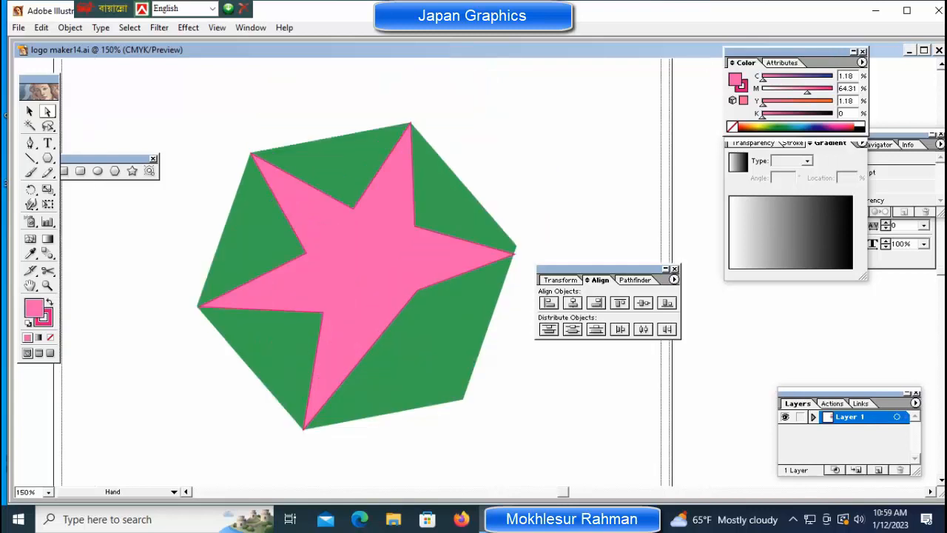
key(ctrl+space)
click(465, 184)
click(472, 179)
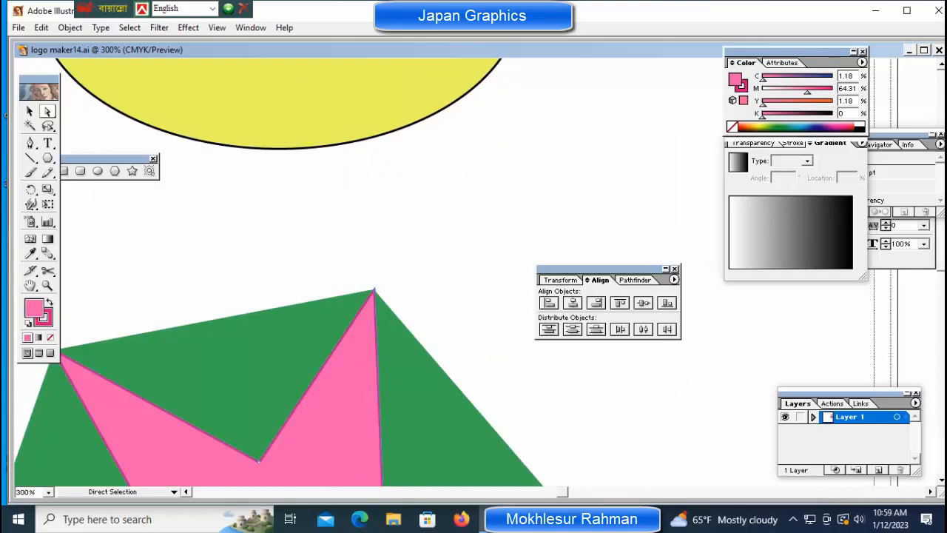
key(Down)
key(Down)
key(Left)
key(Left)
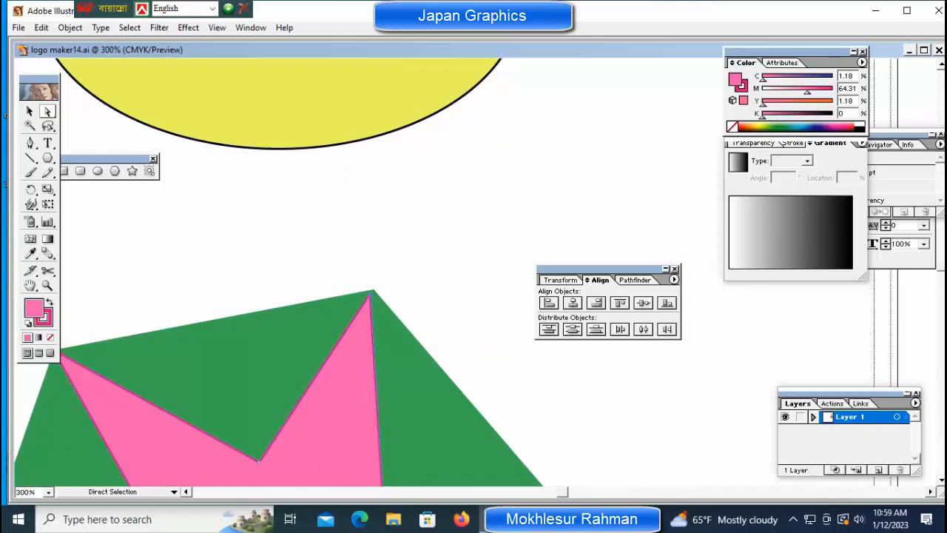
key(Right)
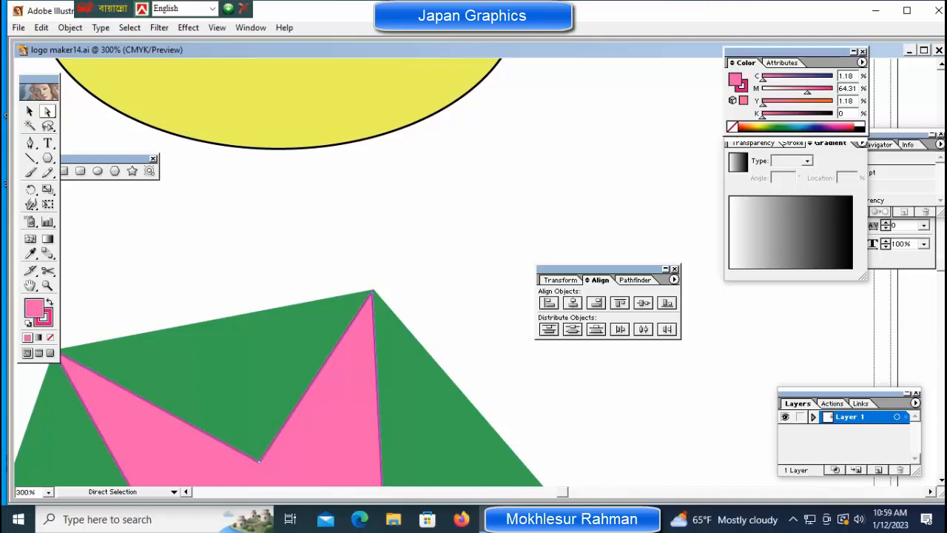
Move the star's right tip point up and slightly right onto the hexagon's rightmost corner, and deselect the star.
key(space)
drag(435, 378, 286, 45)
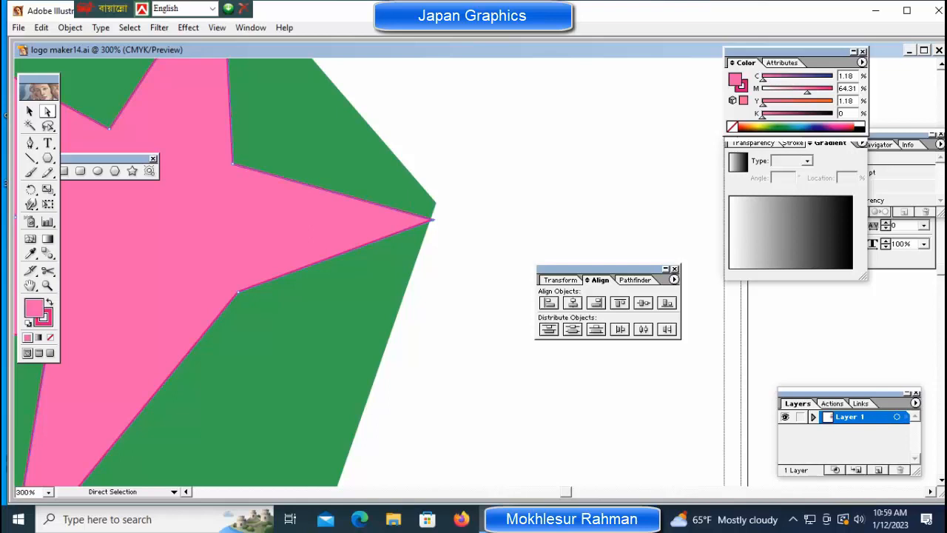
drag(432, 220, 436, 205)
key(Left)
key(Left)
key(Up)
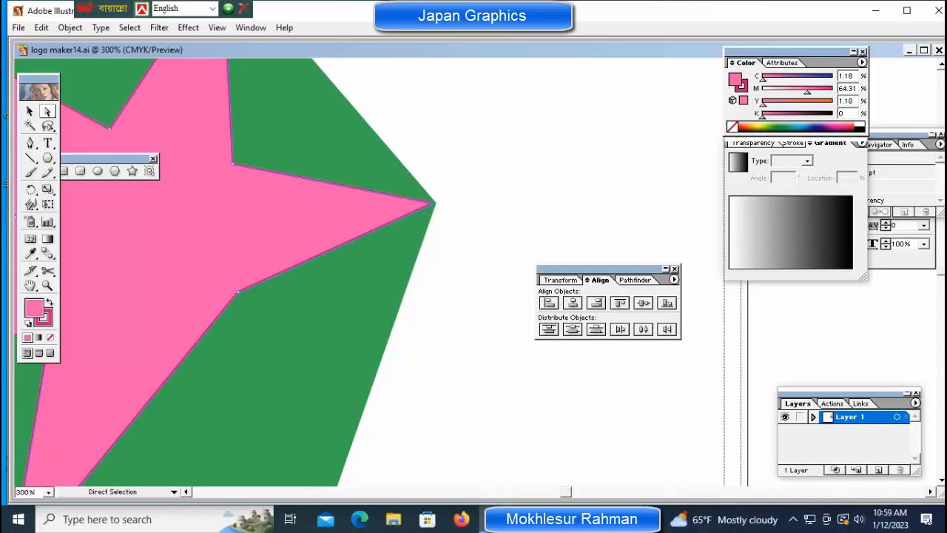
key(Right)
key(Down)
key(Up)
key(Left)
key(Down)
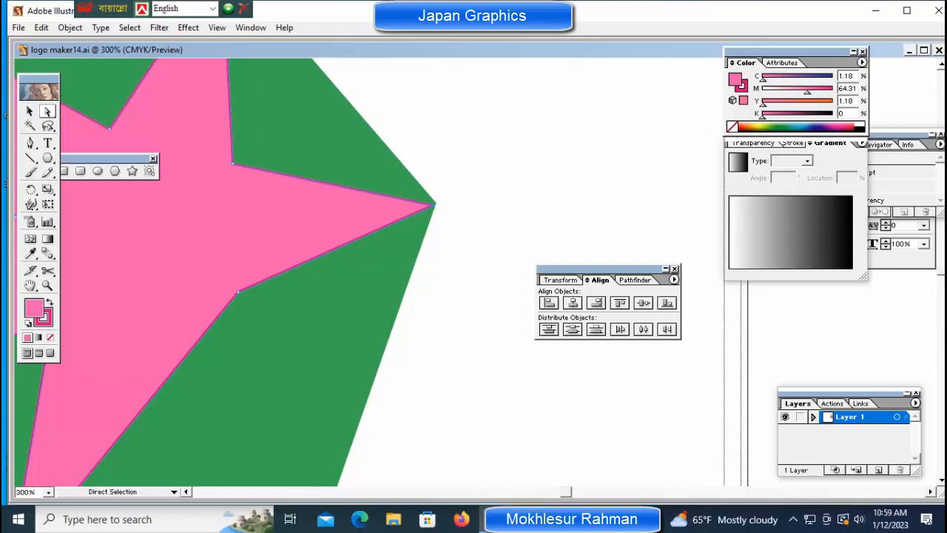
key(Right)
key(Up)
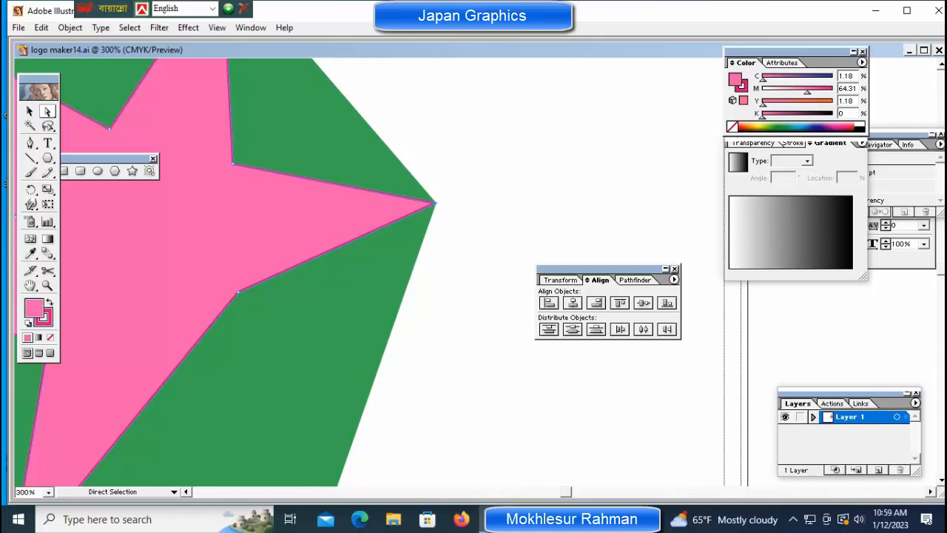
key(ctrl+shift+a)
Shift the star's lower-right inner point, between the right and bottom tips, horizontally to the left.
key(ctrl+minus)
key(ctrl+minus)
key(ctrl+minus)
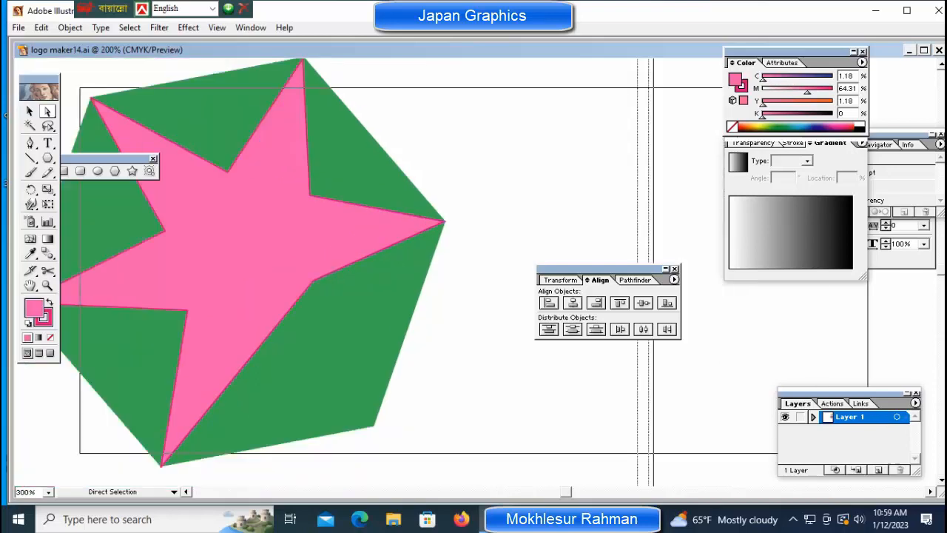
key(ctrl+plus)
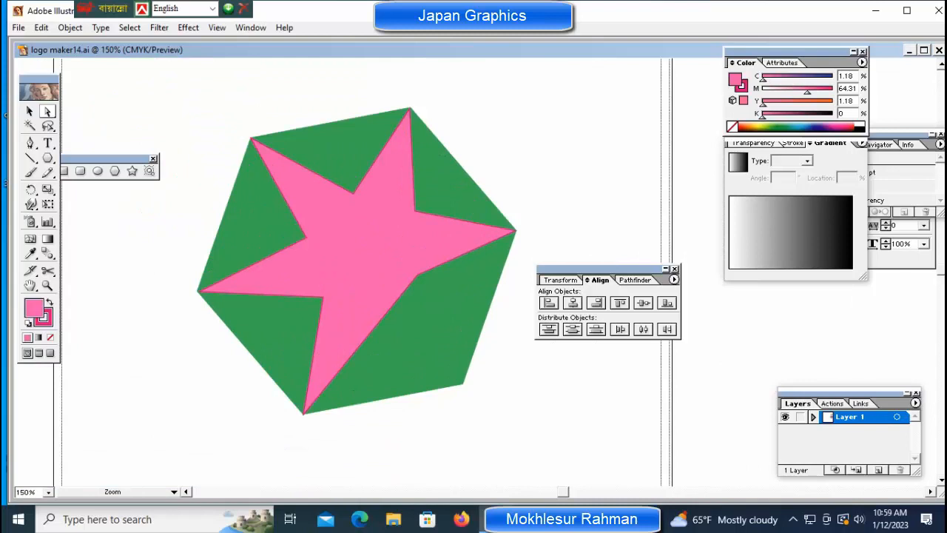
key(ctrl+plus)
key(ctrl+plus)
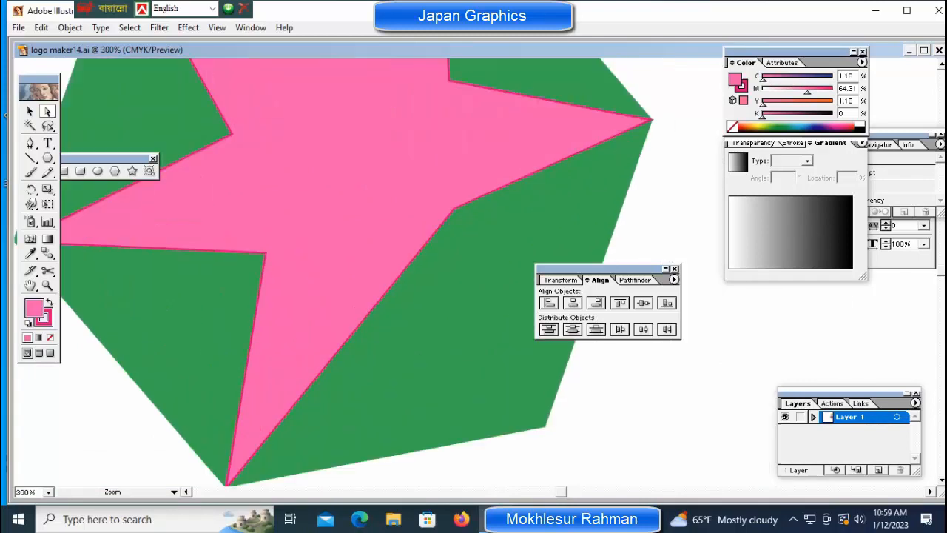
key(space)
drag(689, 344, 589, 326)
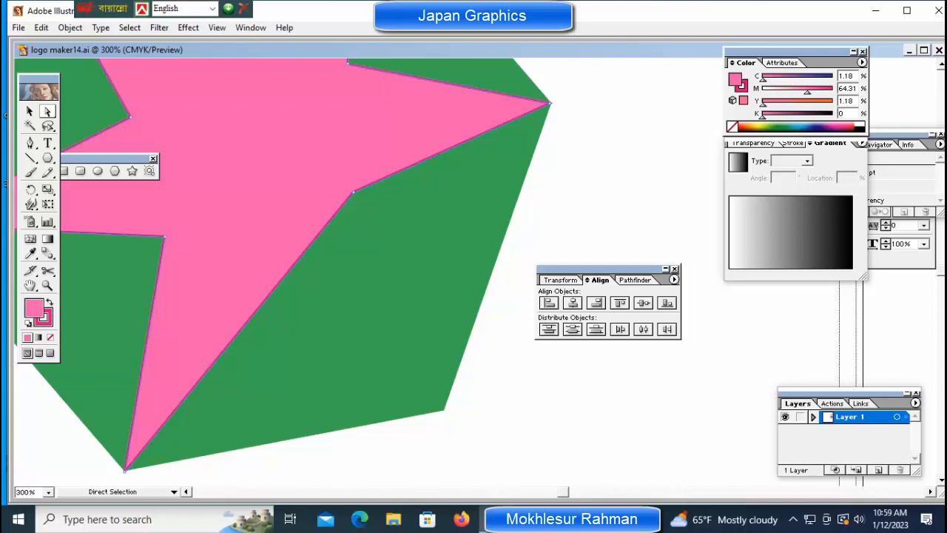
key(Left)
key(Left)
key(Left)
key(Left)
key(Left)
key(Left)
key(Left)
key(Left)
key(Left)
key(Left)
key(Left)
key(Left)
key(Left)
key(Left)
key(Left)
key(Left)
key(Left)
key(Left)
key(Left)
key(Left)
key(Left)
key(Left)
key(Left)
key(Left)
key(Left)
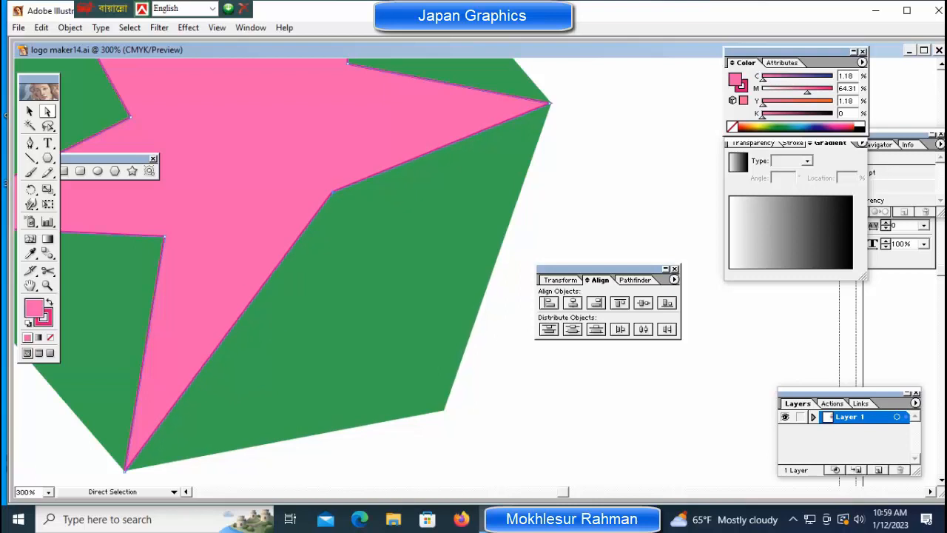
Nudge the star's lower-right inner point, between the right and bottom tips, well down and to the right.
key(Down)
key(Down)
key(Down)
key(Down)
key(Down)
key(Down)
key(Down)
key(Down)
key(Down)
key(Down)
key(Down)
key(Down)
key(Down)
key(Down)
key(Down)
key(Down)
key(Down)
key(Down)
key(Down)
key(Down)
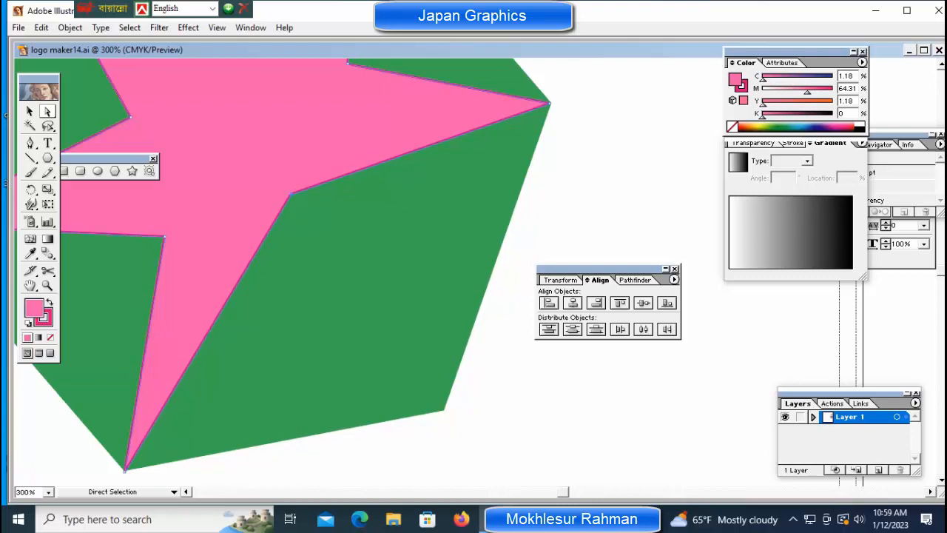
key(Right)
key(Right)
key(Right)
key(Right)
key(Right)
key(Right)
key(Right)
key(Right)
key(Right)
key(Right)
key(Right)
key(Right)
key(Right)
key(Right)
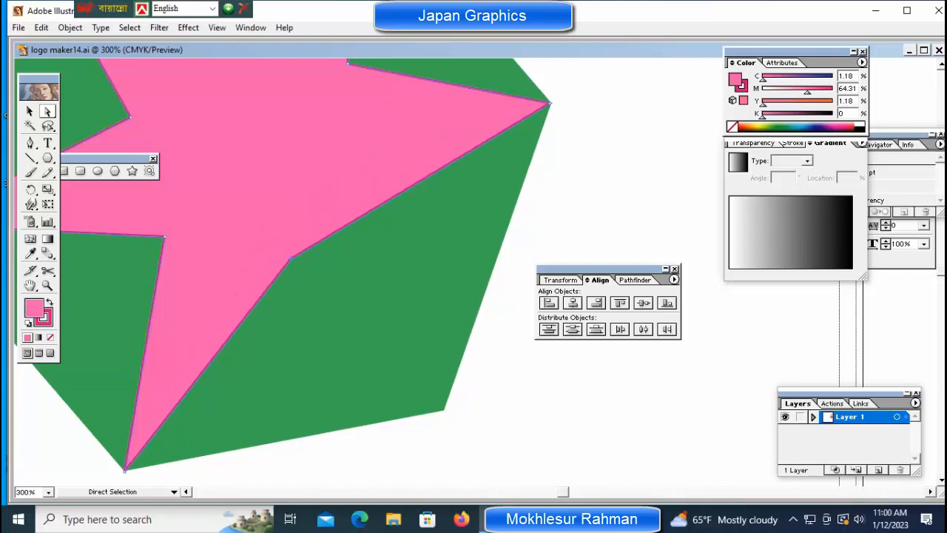
key(Down)
key(Down)
key(Down)
key(Down)
key(Down)
key(Down)
key(Down)
key(Down)
key(Down)
key(Down)
key(Down)
key(Right)
key(Right)
key(Right)
key(Right)
key(Right)
key(Right)
key(Right)
key(Right)
key(Right)
key(Right)
key(Right)
key(Right)
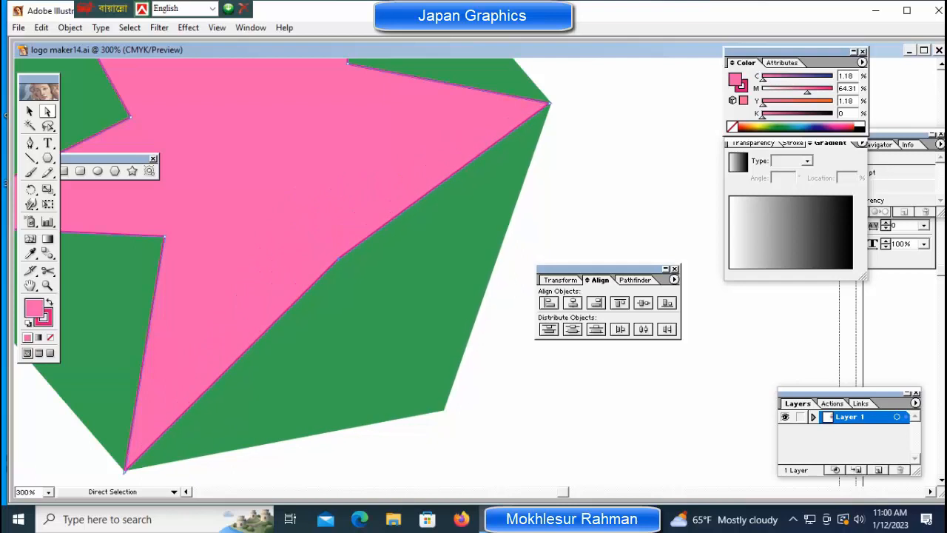
Fine-tune the lower-right inner point by nudging it up and back to the left, and leave the star deselected.
key(Up)
key(Up)
key(Up)
key(Up)
key(Up)
key(Left)
key(Left)
key(Left)
key(Left)
key(Left)
key(Left)
key(Left)
key(Left)
key(Left)
key(Left)
key(Left)
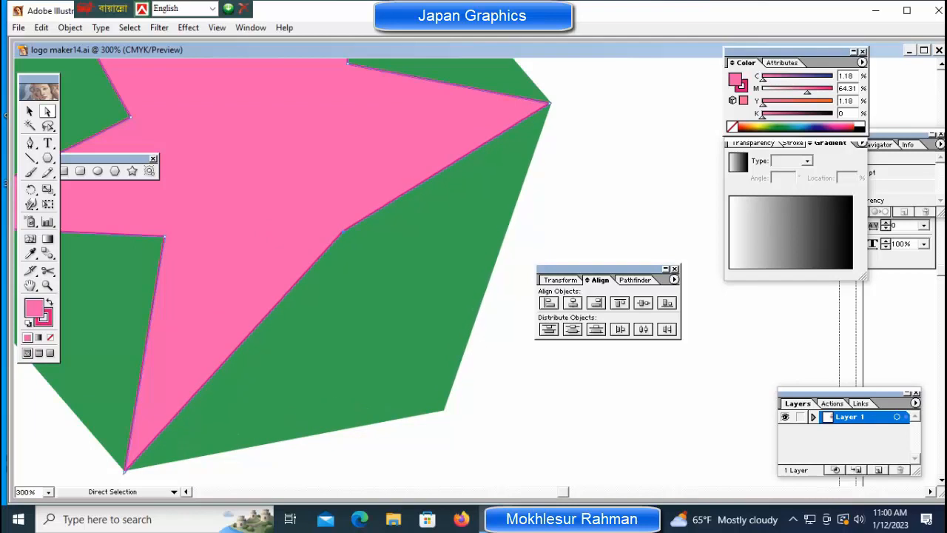
key(Up)
key(Up)
key(Up)
key(Up)
key(Up)
key(Up)
key(Down)
key(Down)
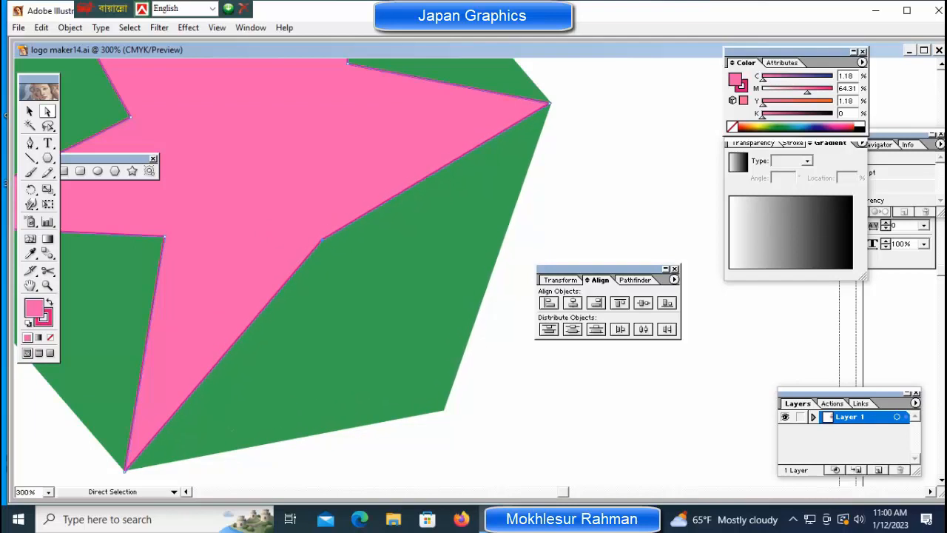
key(Left)
key(Left)
key(Left)
key(Up)
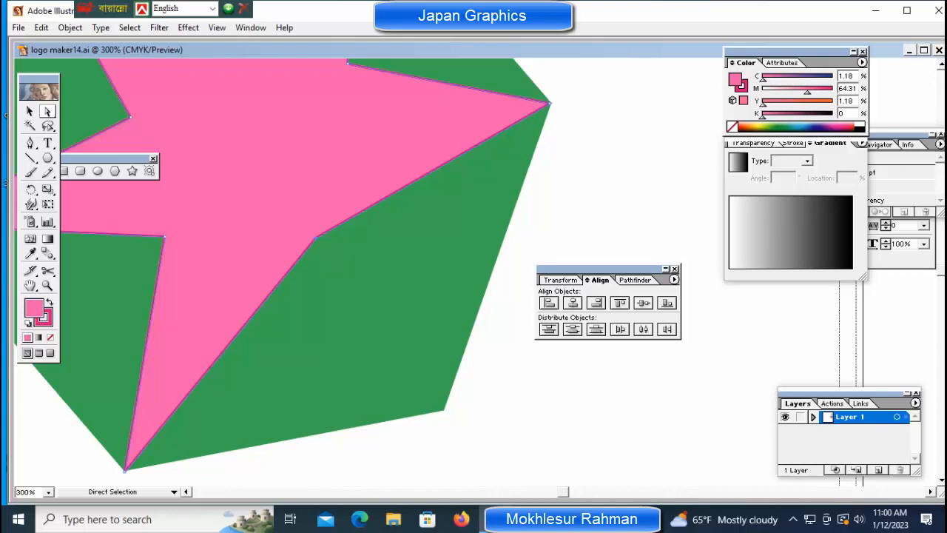
key(ctrl+shift+a)
click(31, 111)
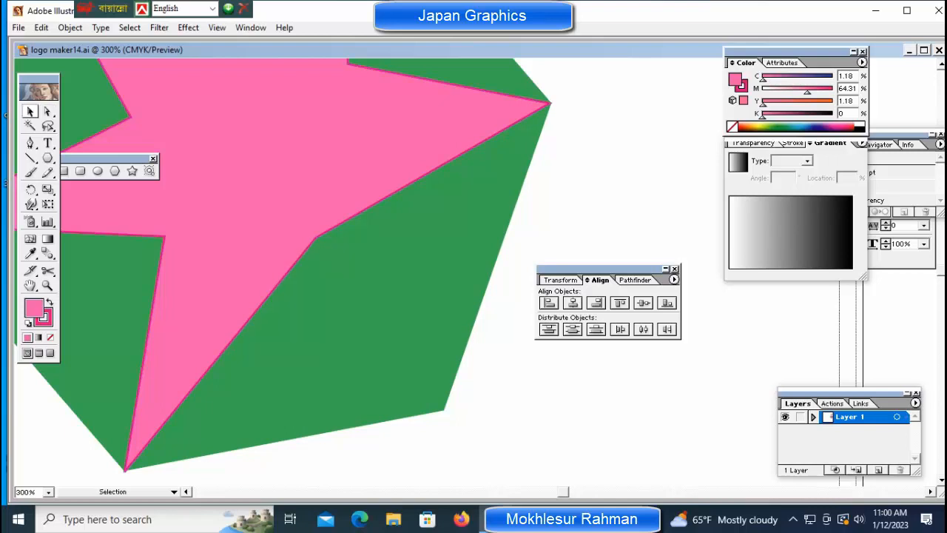
click(244, 207)
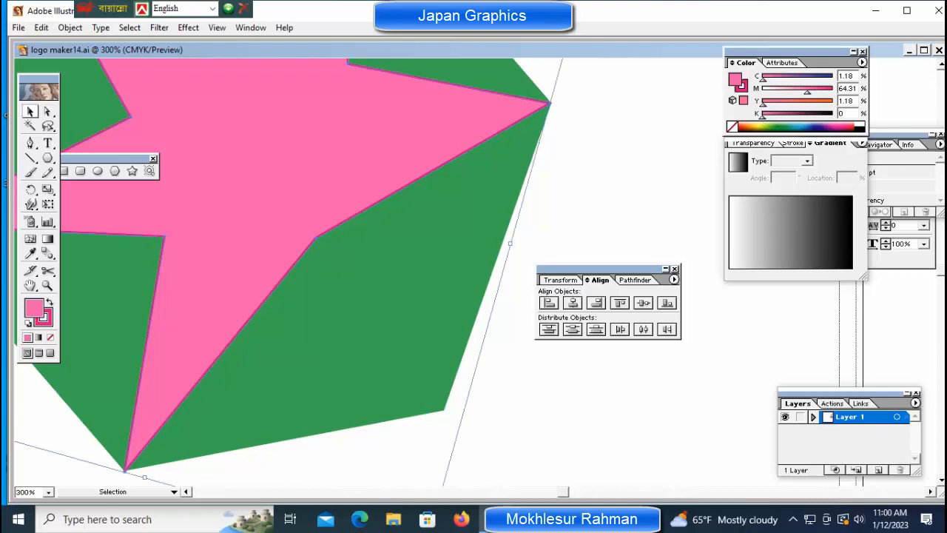
key(ctrl+shift+a)
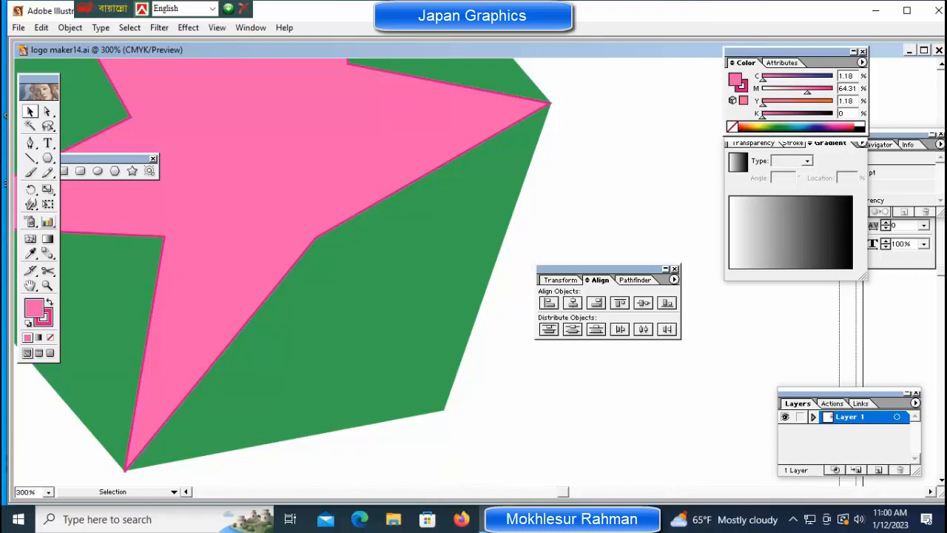
Cut the star's outline with the Scissors tool on both sides of its lower-right inner point.
key(c)
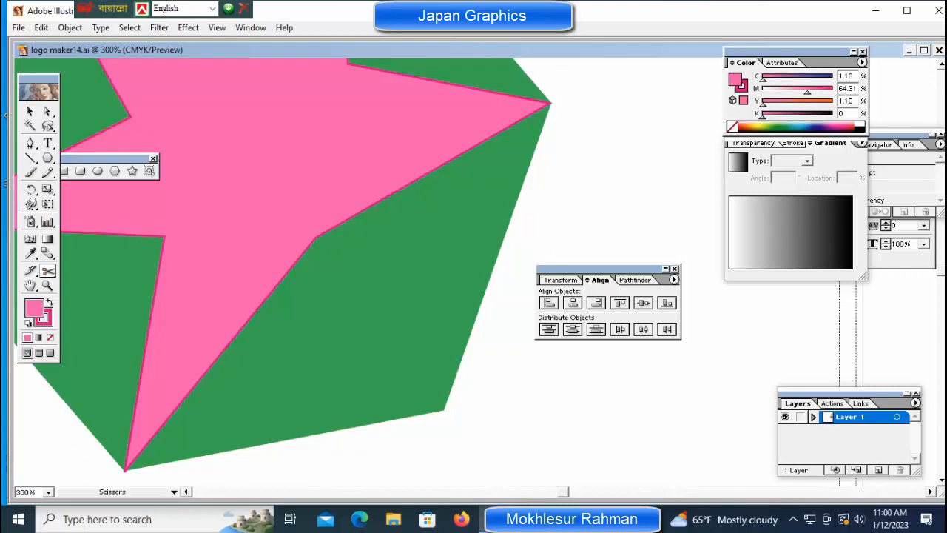
click(282, 281)
click(382, 200)
Pull the cut-off corner piece out toward the hexagon's lower-right corner and delete it from the star.
click(47, 111)
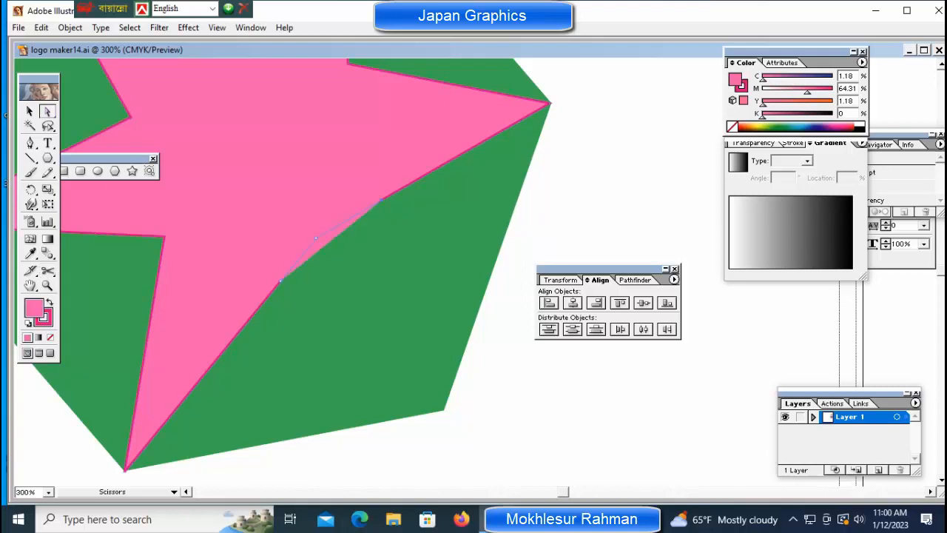
click(315, 238)
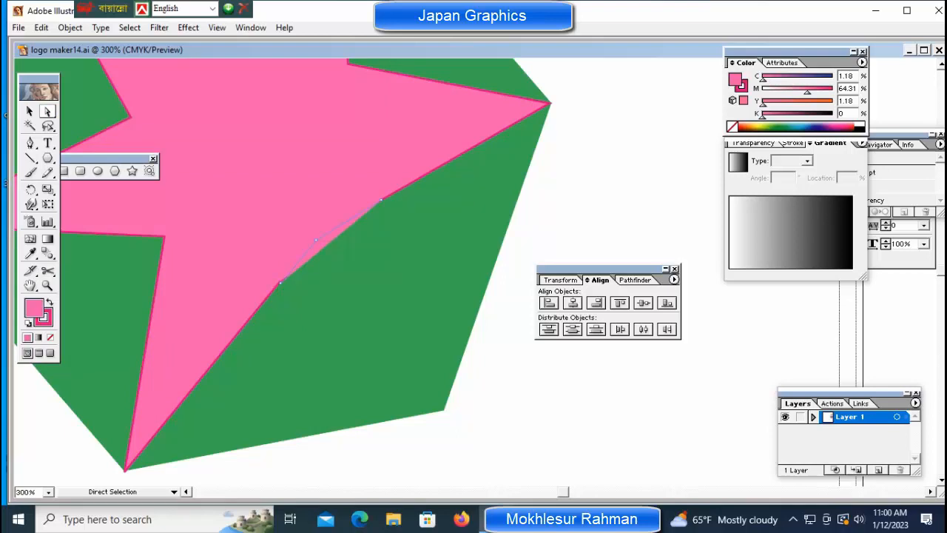
drag(316, 238, 478, 367)
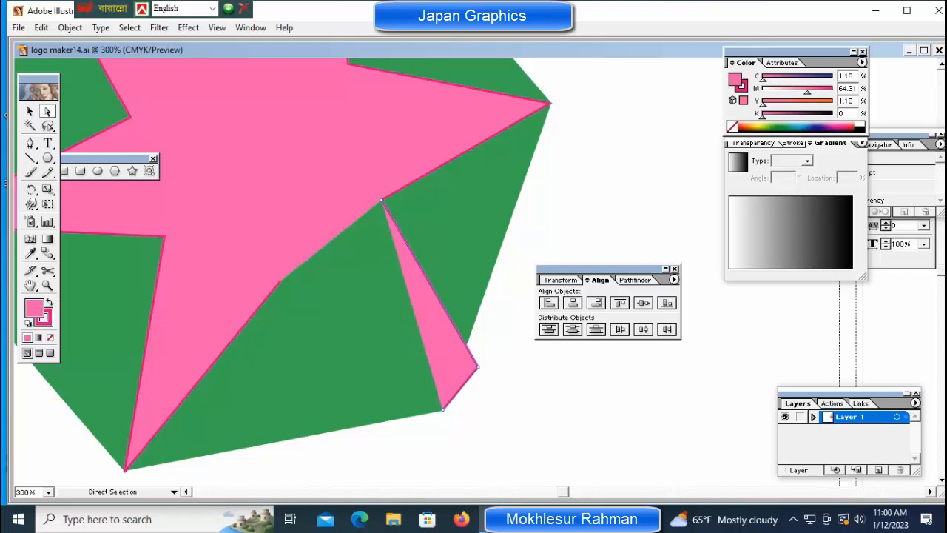
drag(478, 367, 430, 420)
drag(431, 453, 409, 407)
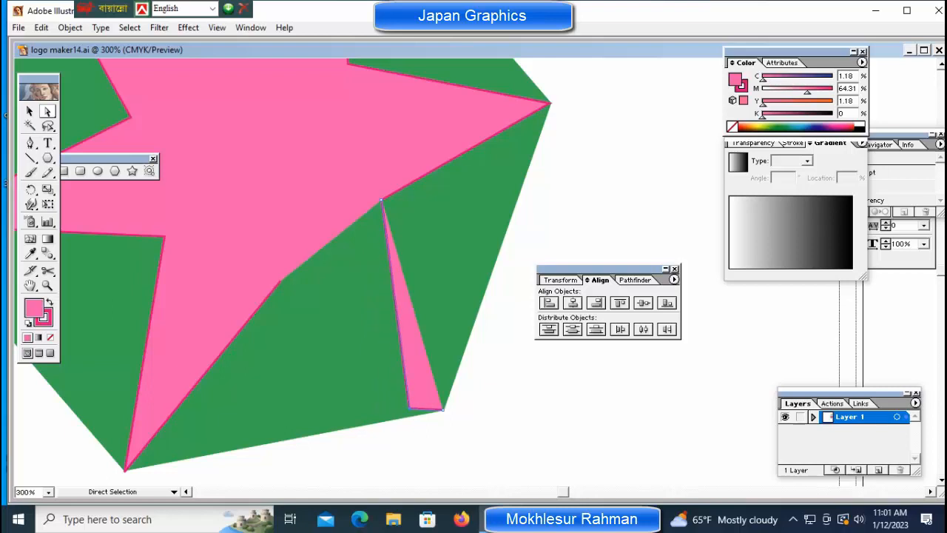
key(Delete)
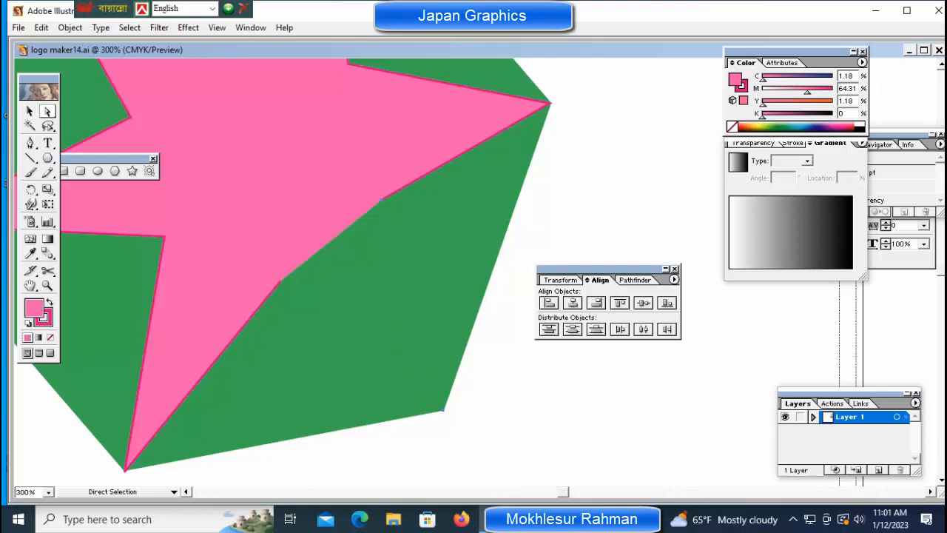
Try to trace the star's right arm with the Pen tool, through its tip and the cut end of the outline.
key(ctrl+minus)
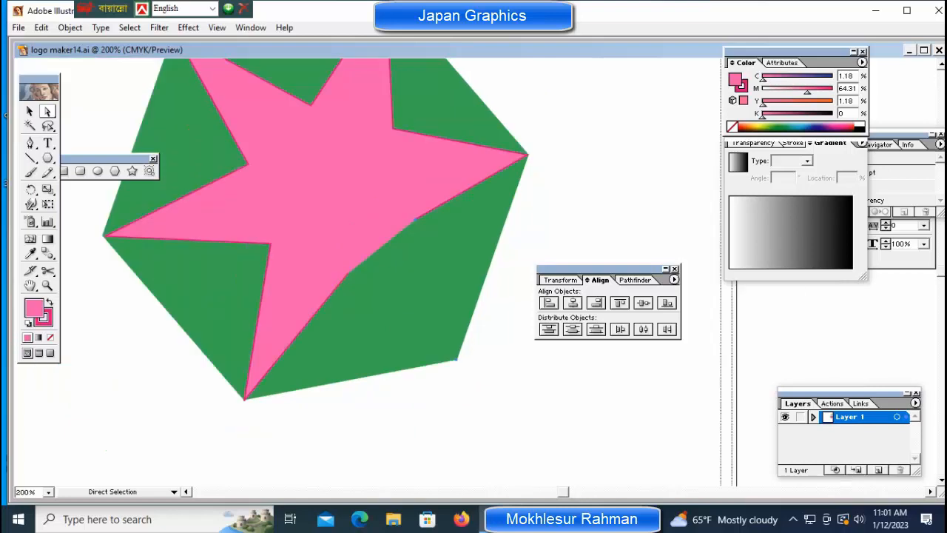
key(ctrl+space)
ctrl+click(443, 145)
drag(443, 145, 327, 112)
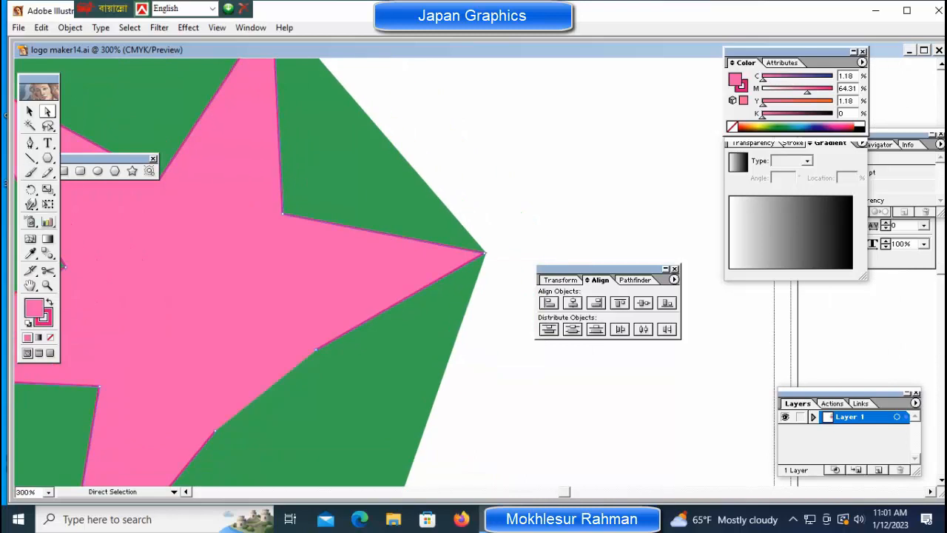
click(47, 271)
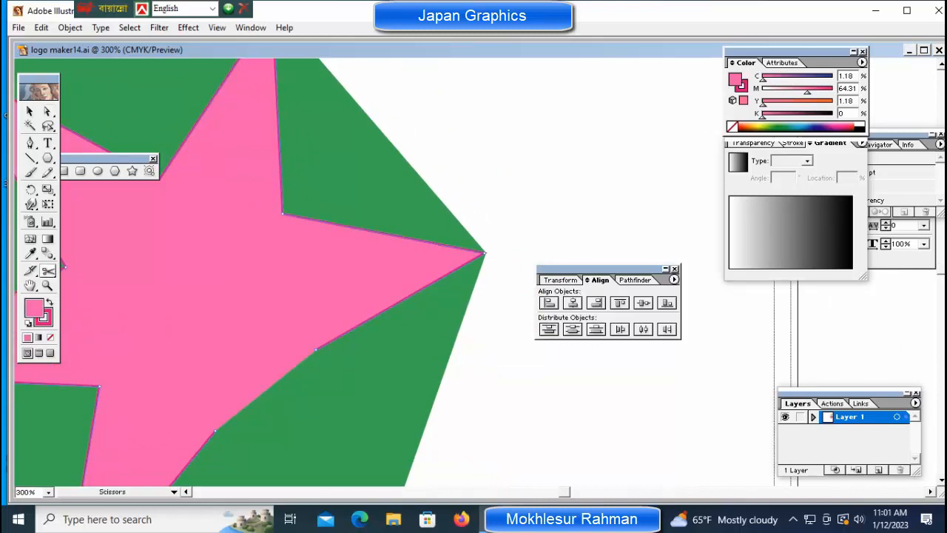
key(ctrl+shift+a)
click(30, 144)
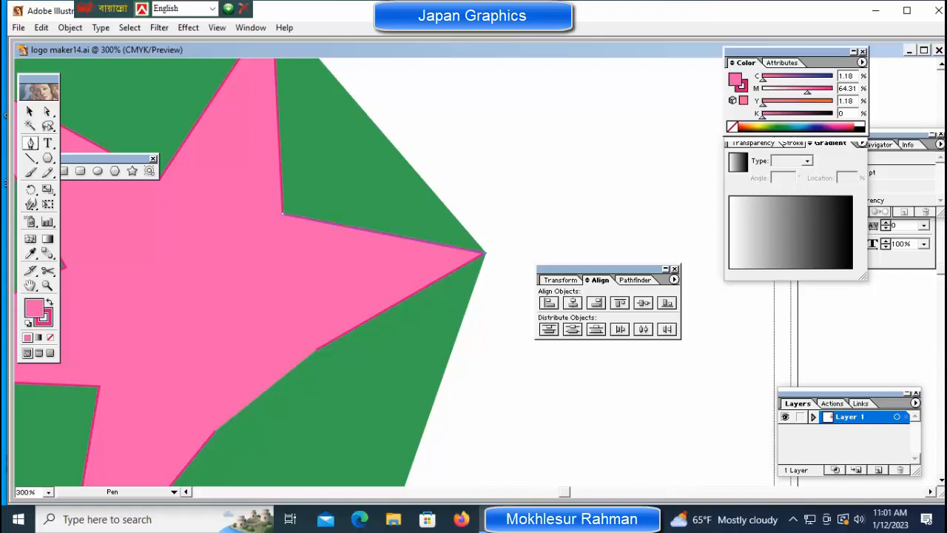
click(317, 349)
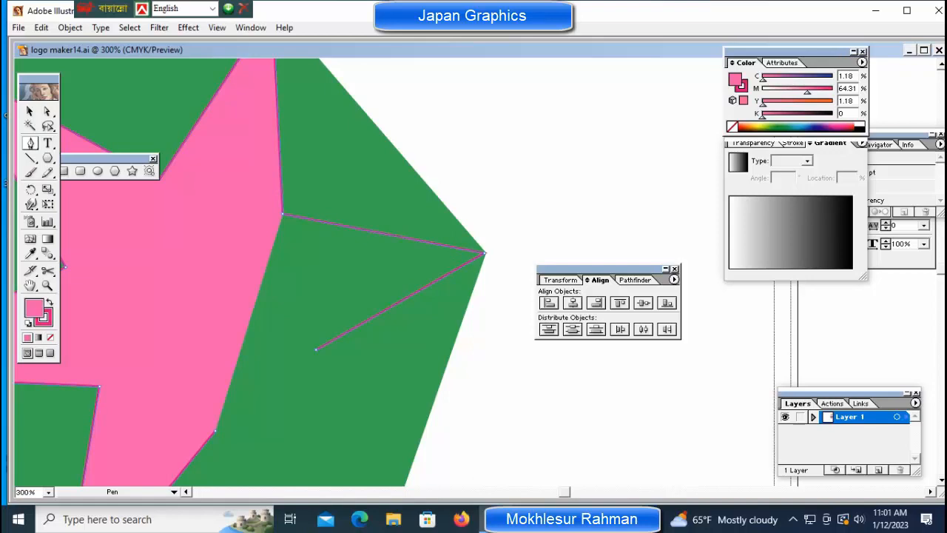
click(282, 214)
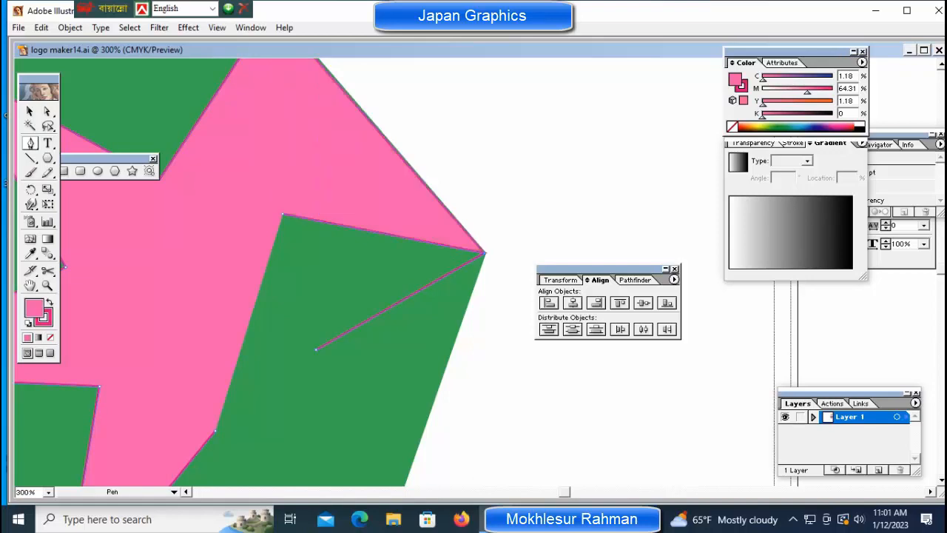
click(29, 111)
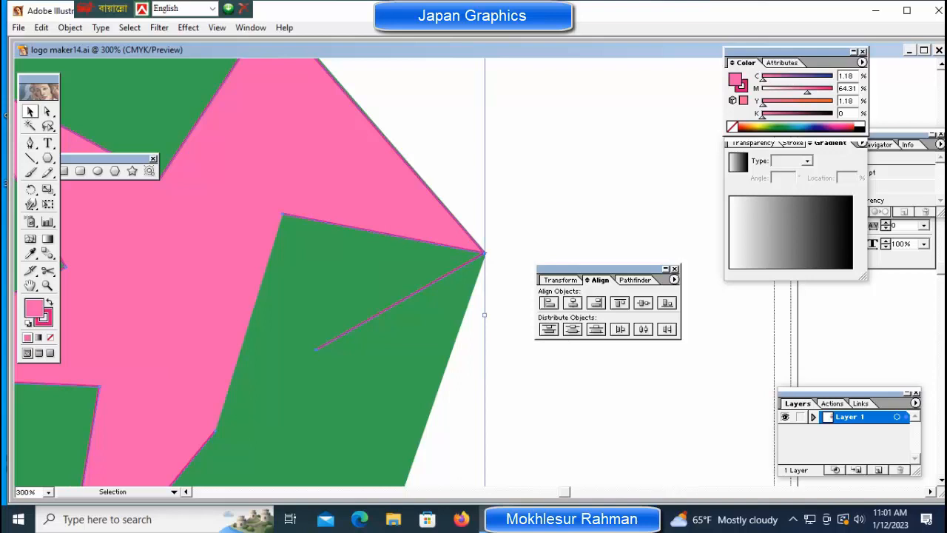
Undo the Pen segments drawn over the star's right arm.
key(ctrl+z)
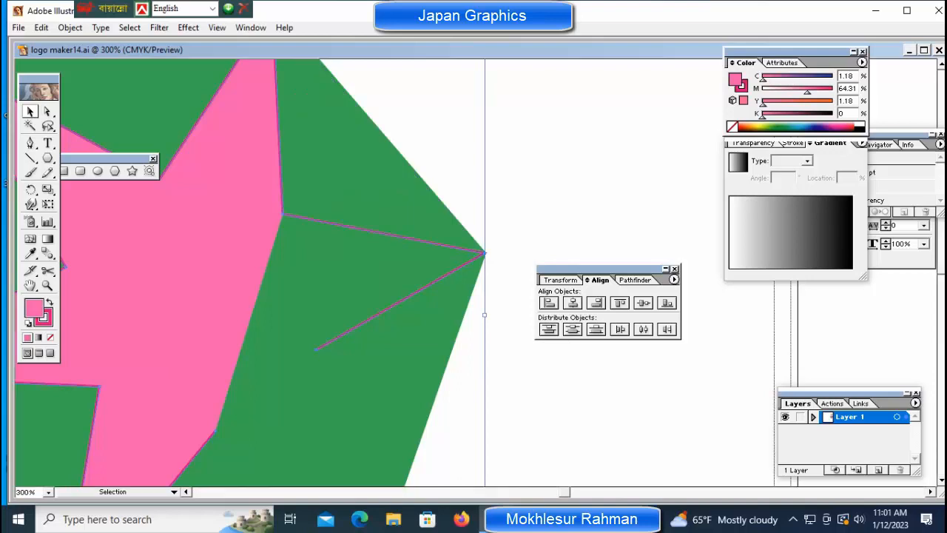
key(ctrl+minus)
key(ctrl+minus)
key(ctrl+minus)
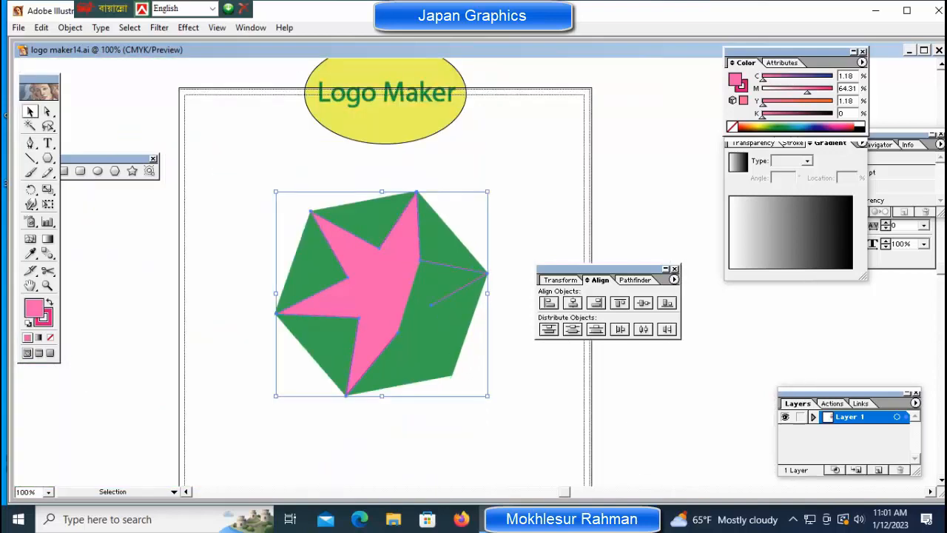
key(ctrl+z)
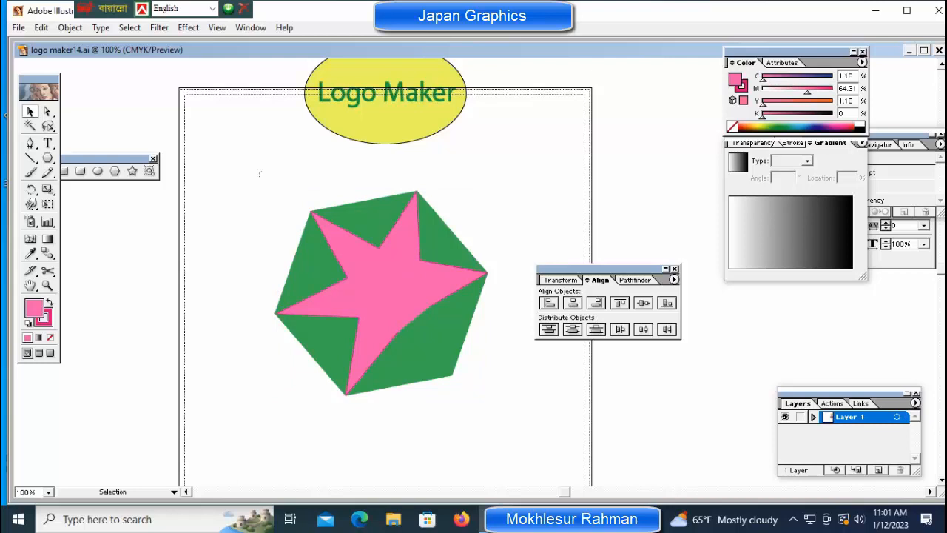
Select the star and the green hexagon together and lock them.
drag(259, 174, 435, 355)
click(130, 28)
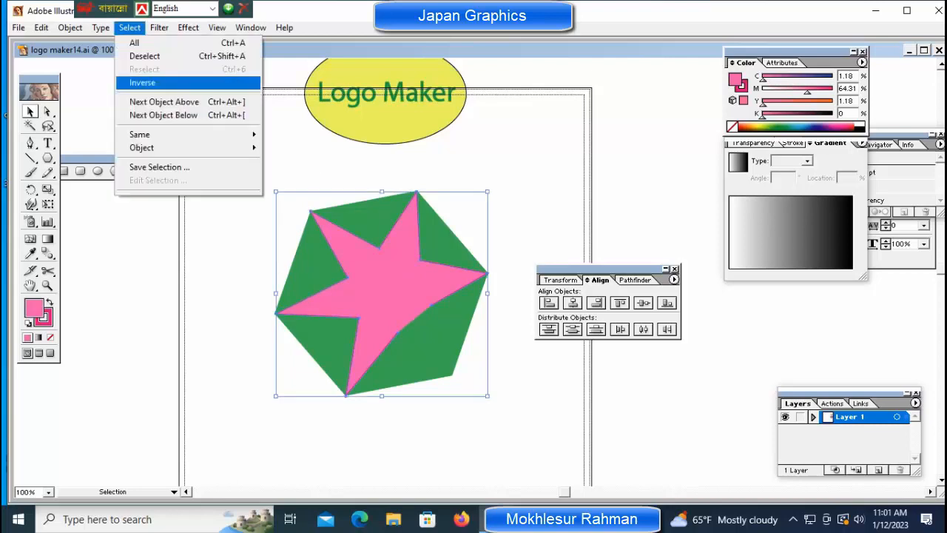
click(100, 27)
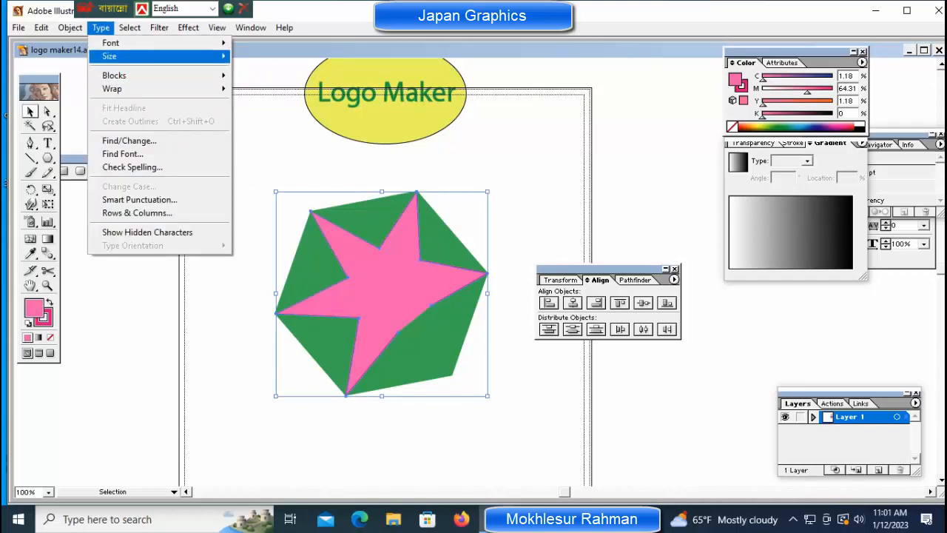
mouse_move(129, 28)
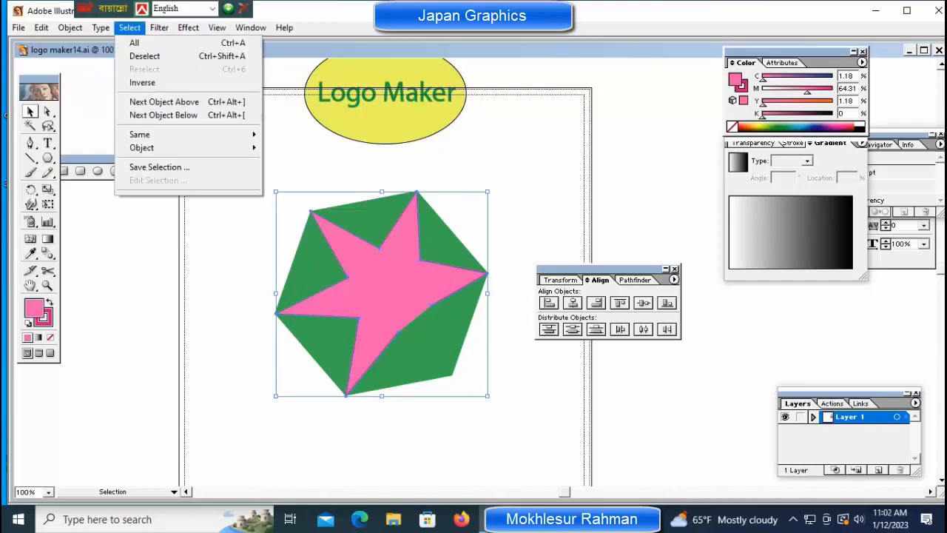
mouse_move(70, 28)
mouse_move(111, 102)
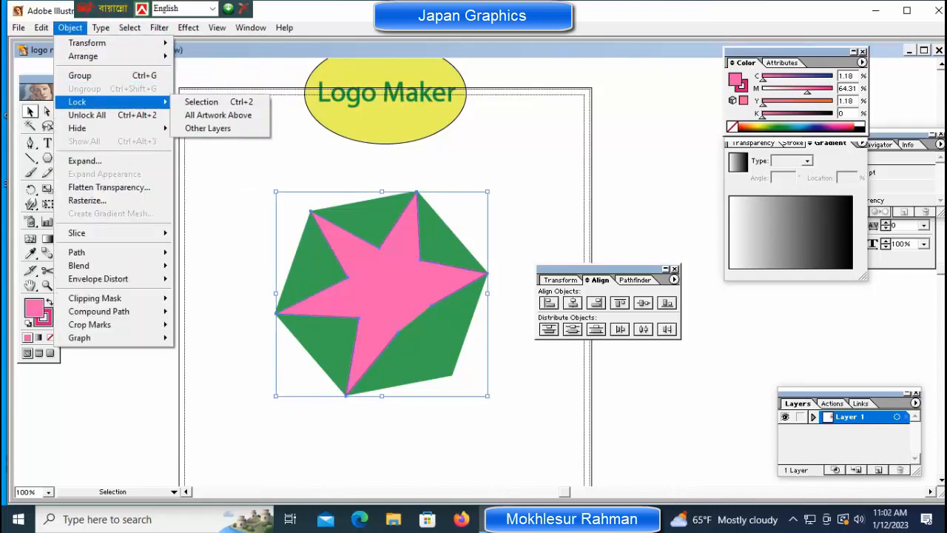
click(198, 101)
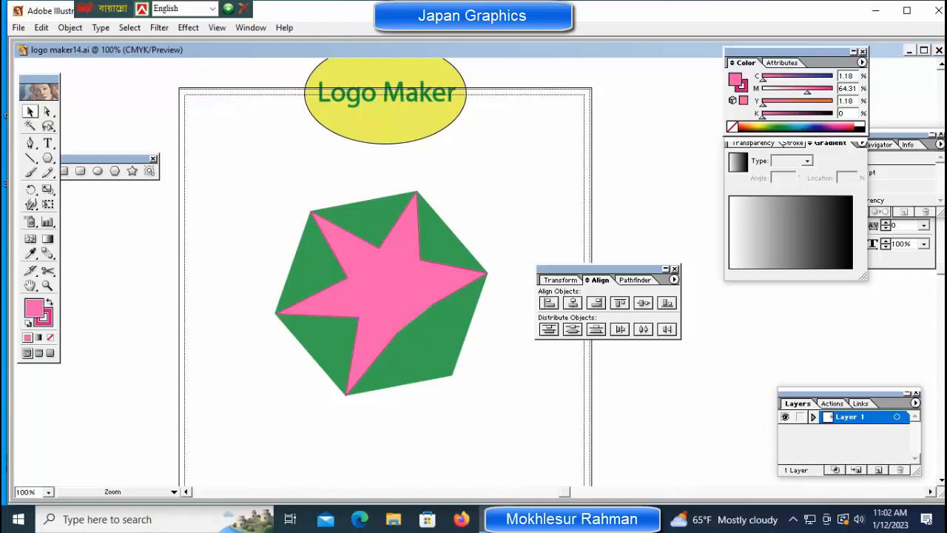
Set the fill to none and make the pink stroke the active colour for drawing.
key(ctrl+equal)
key(ctrl+equal)
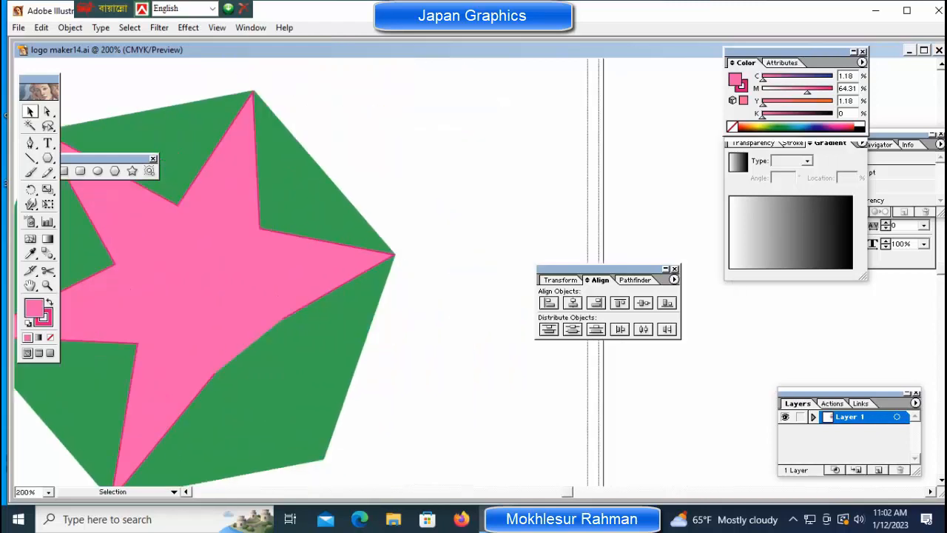
key(slash)
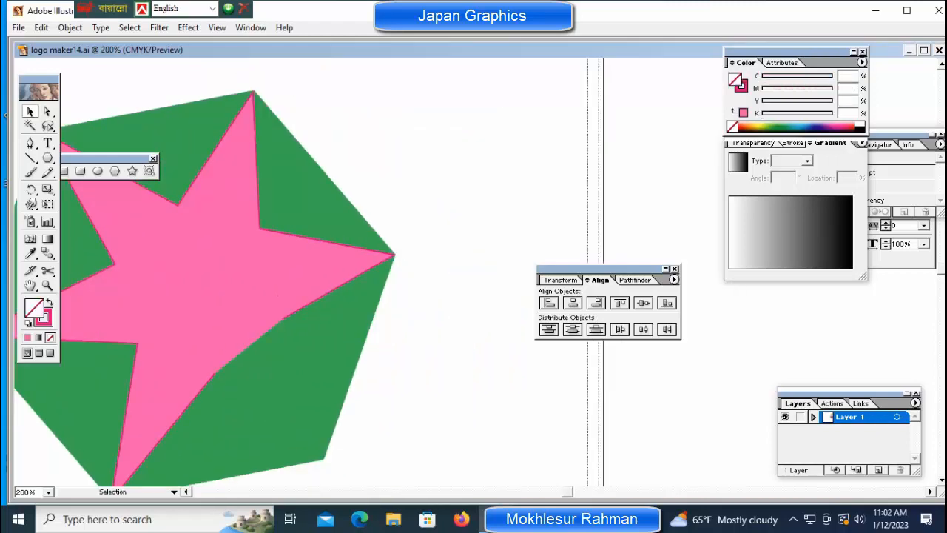
key(x)
Trace an unfilled triangle over the star's right arm with the Pen tool, joining its tip and two inner corners.
click(30, 142)
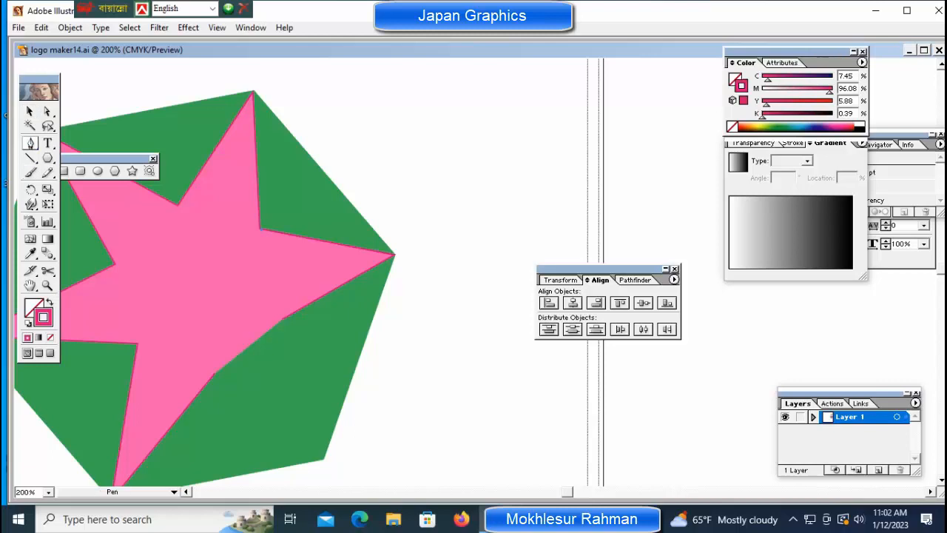
click(394, 255)
click(281, 319)
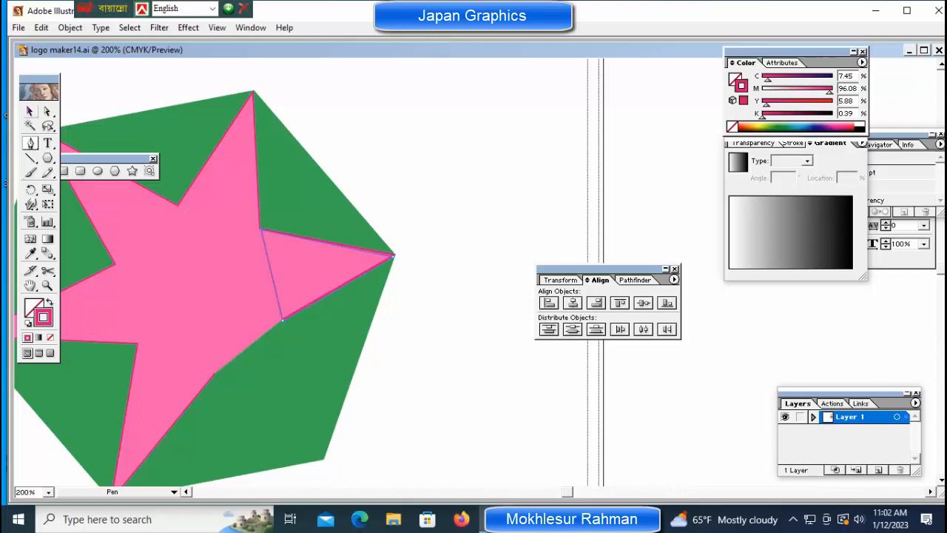
key(v)
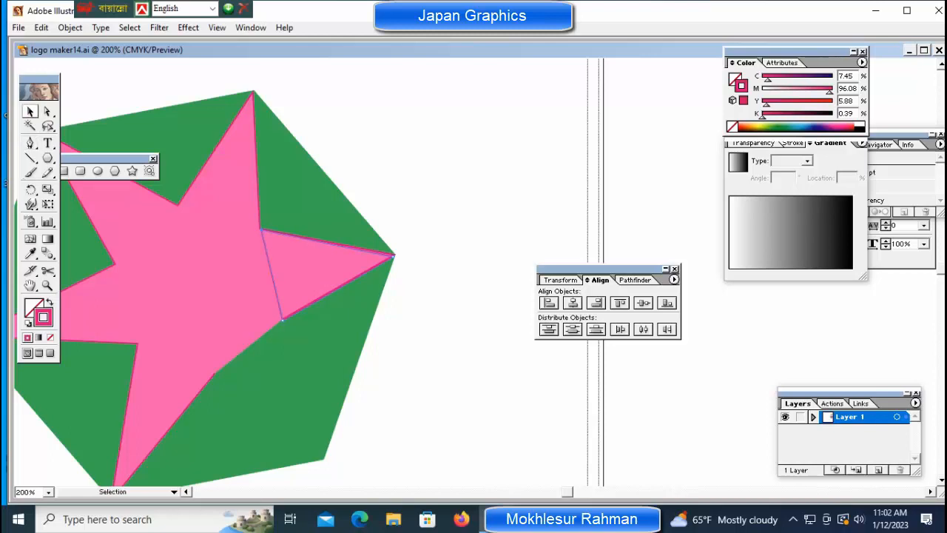
Try to fit the traced triangle into the hexagon's empty lower-right corner by moving and rotating it, and delete it.
drag(394, 256, 348, 405)
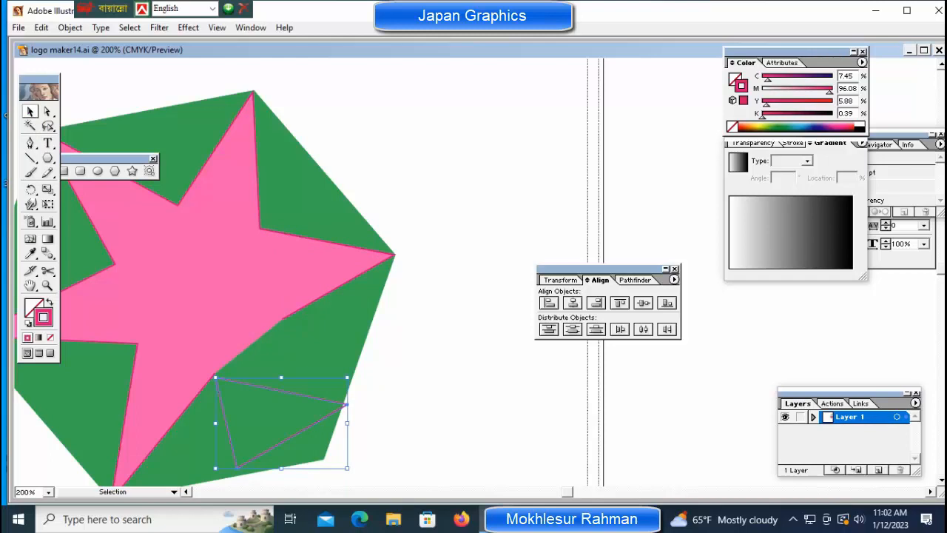
drag(352, 374, 342, 471)
key(ctrl+shift+a)
key(ctrl+space)
ctrl+click(343, 422)
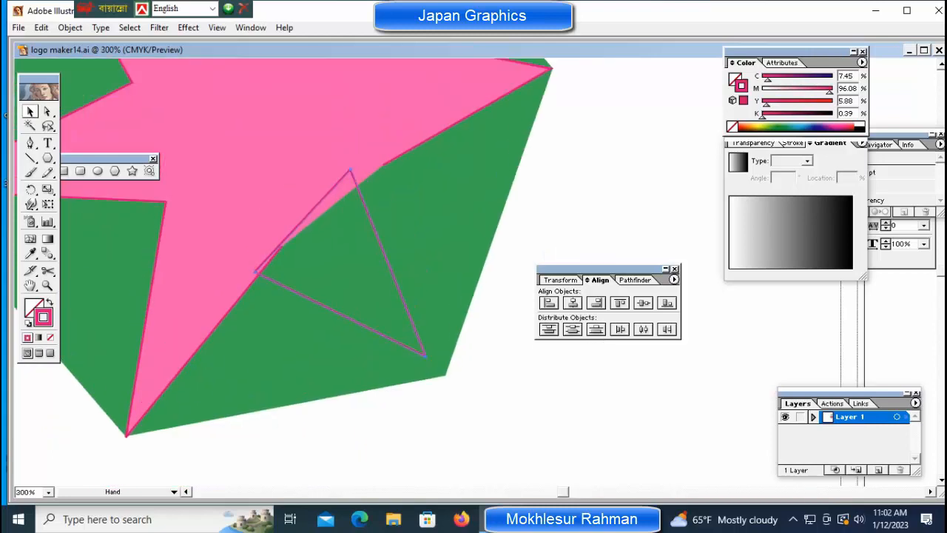
key(Delete)
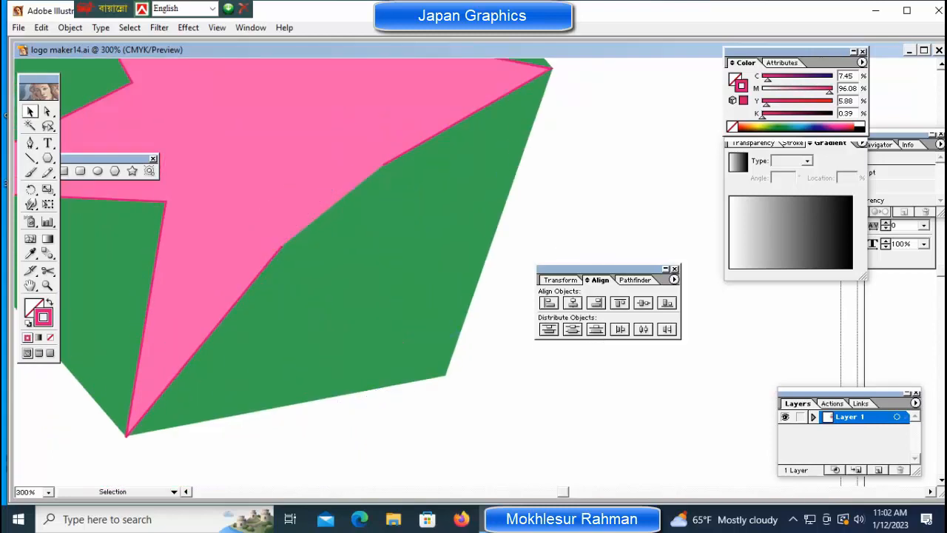
Draw a closed triangle with the Pen tool joining the hexagon's lower-right corner to the star's two nearest inner corners.
key(p)
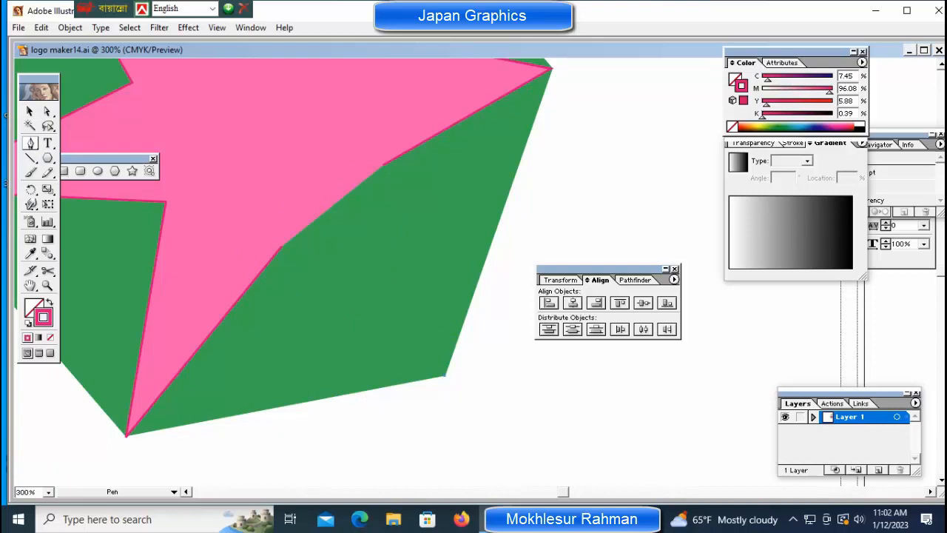
click(444, 375)
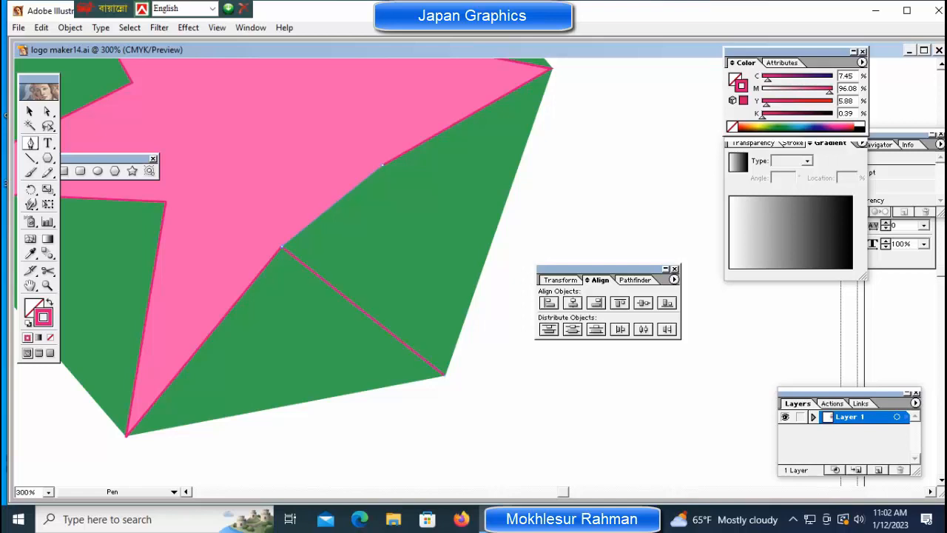
click(383, 164)
click(444, 375)
key(ctrl)
Fill the new triangle with the star's pink using the Eyedropper, and deselect it.
key(x)
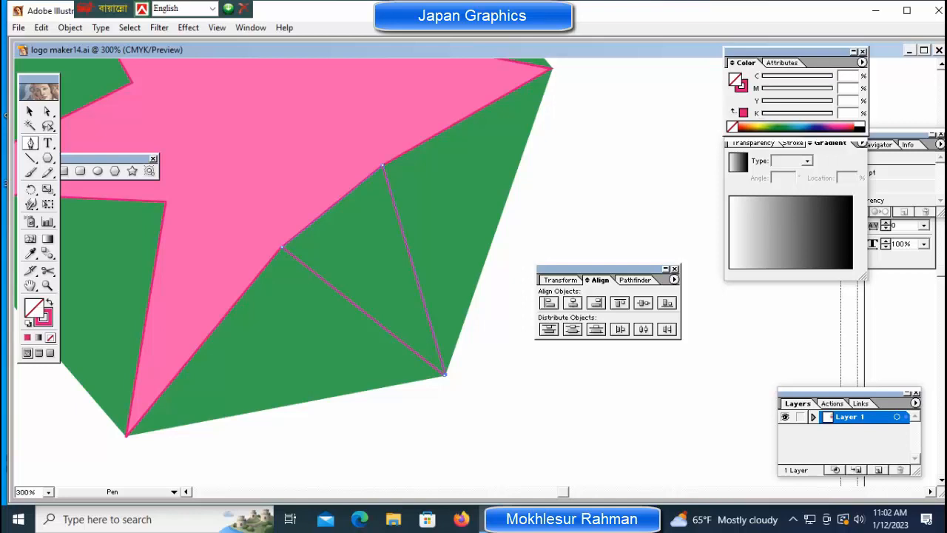
click(30, 254)
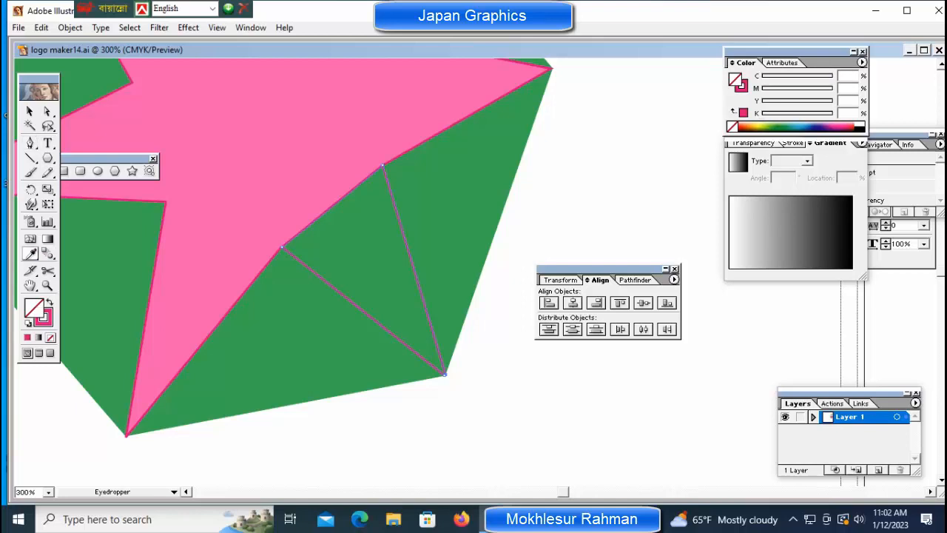
click(296, 170)
key(ctrl)
key(ctrl+shift+a)
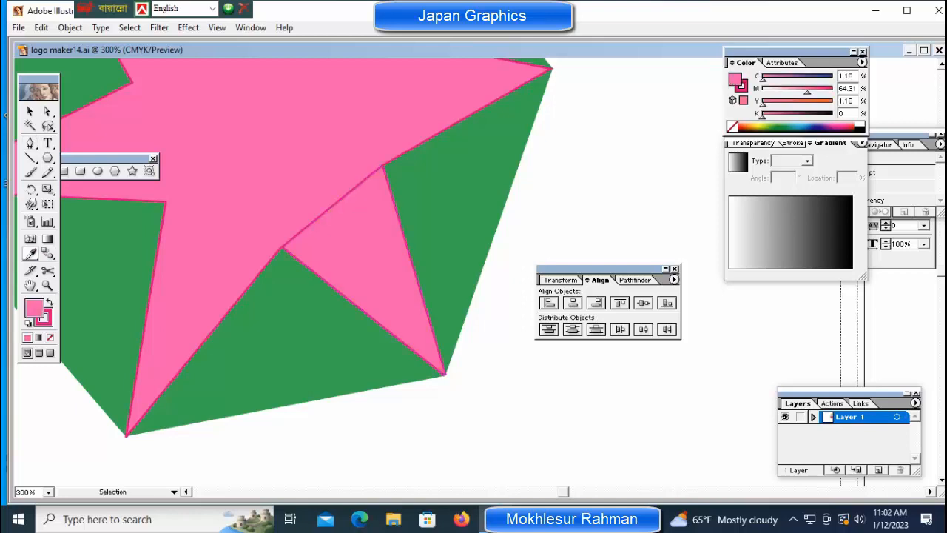
Cut the new triangle's edge along the star with the Scissors tool and delete that segment.
key(ctrl+space)
ctrl+click(379, 209)
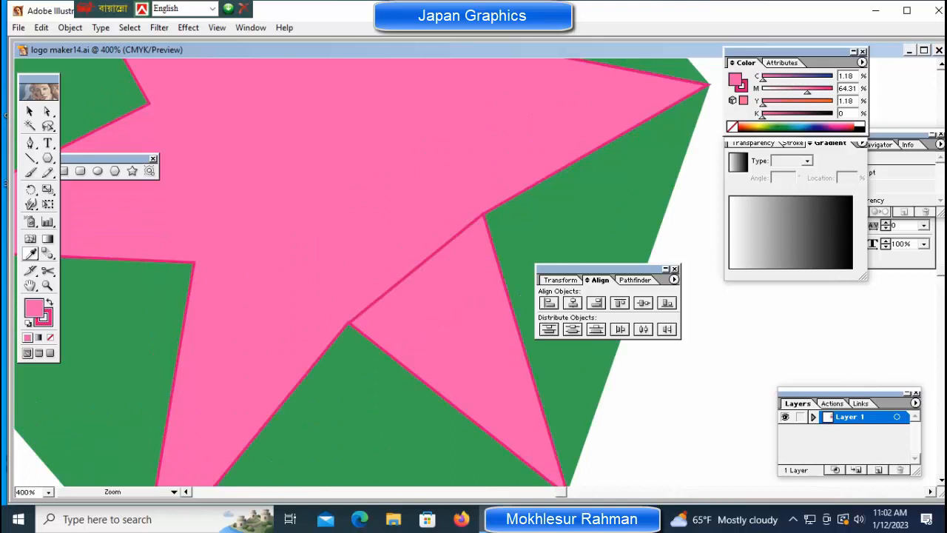
ctrl+click(500, 255)
drag(500, 255, 434, 172)
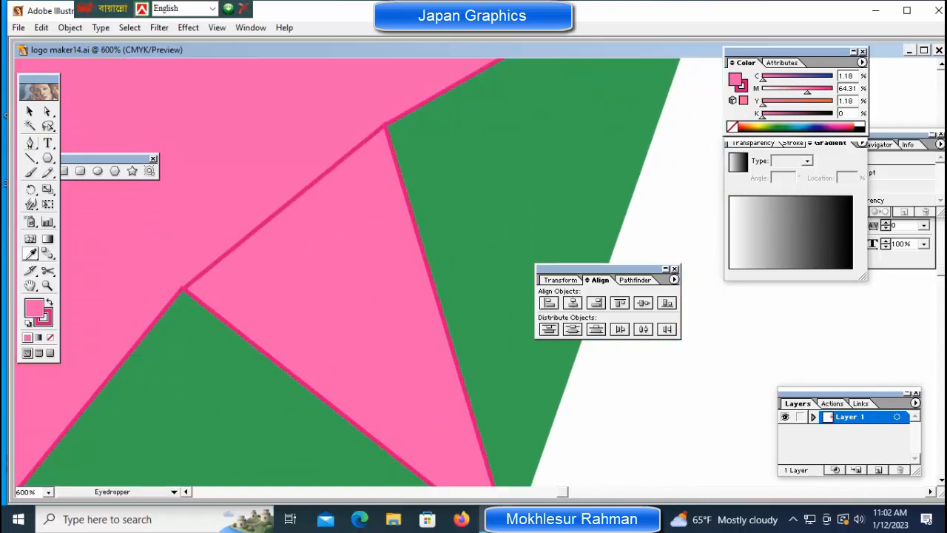
click(47, 271)
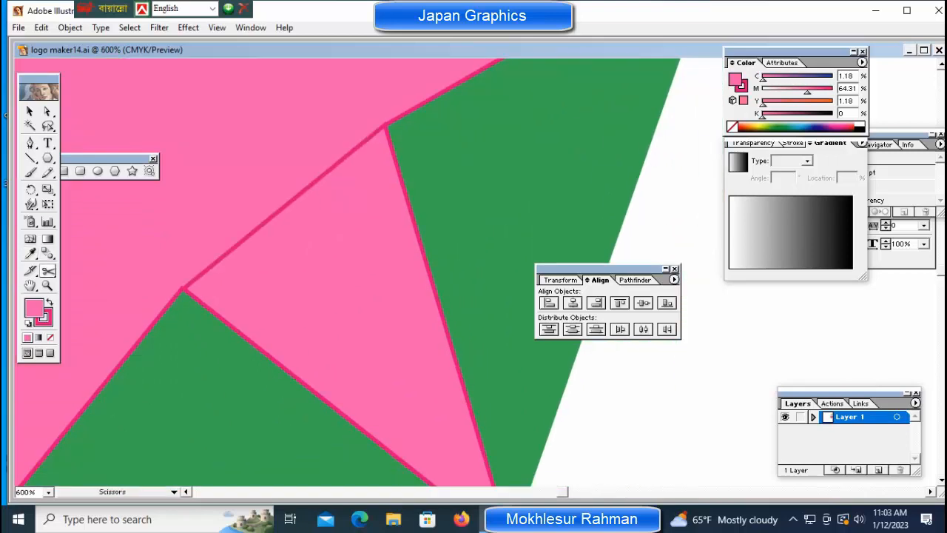
click(384, 126)
click(385, 126)
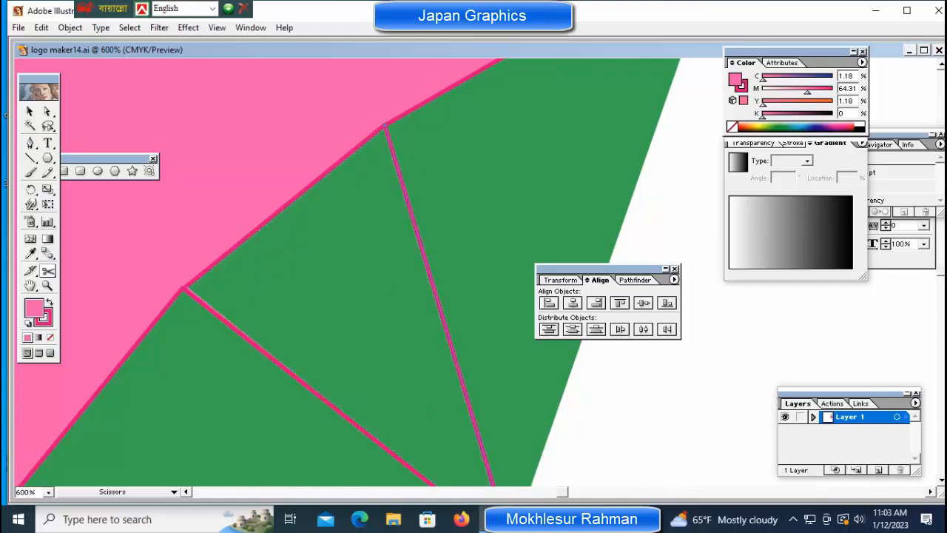
click(30, 112)
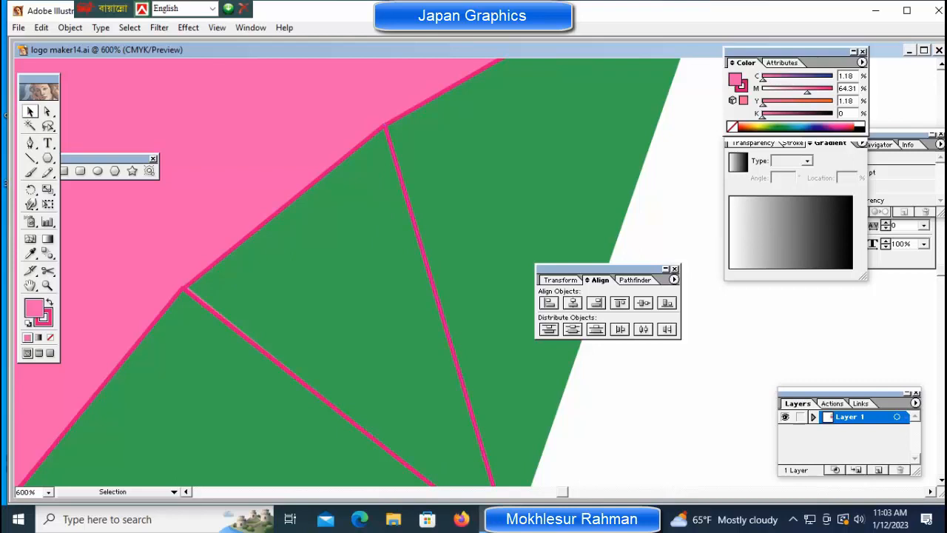
click(286, 205)
key(Delete)
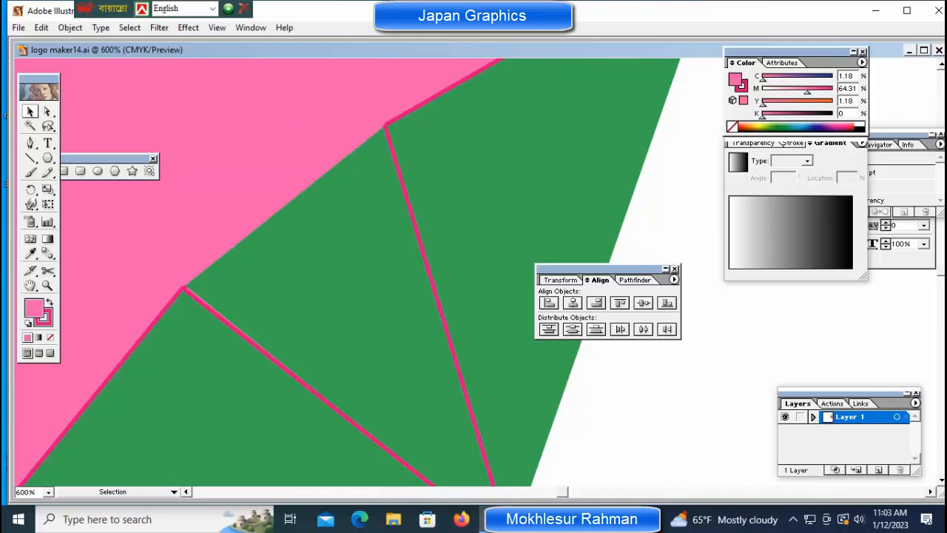
Select the two remaining triangle sides and close them into a pink-filled arm against the star.
key(ctrl+minus)
key(ctrl+minus)
key(ctrl+minus)
key(ctrl+minus)
key(ctrl+minus)
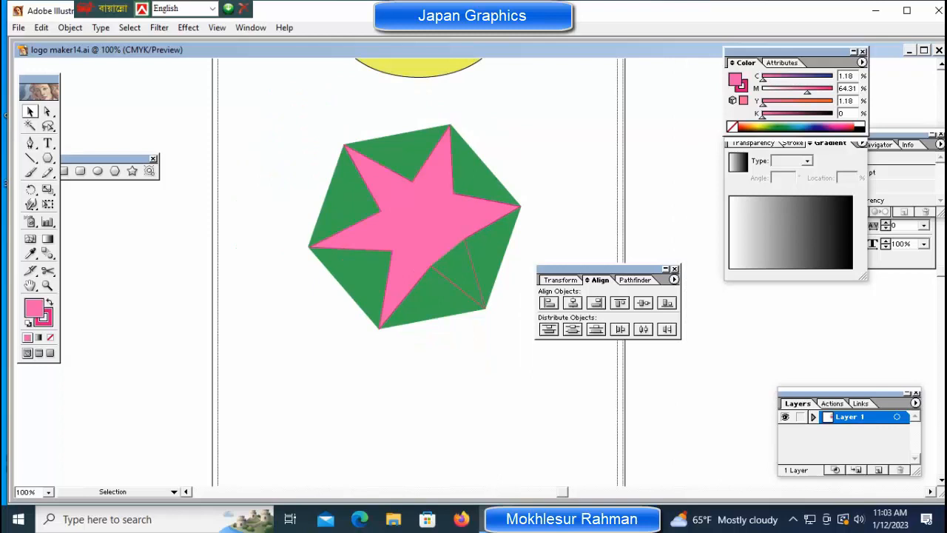
key(ctrl+space)
click(495, 224)
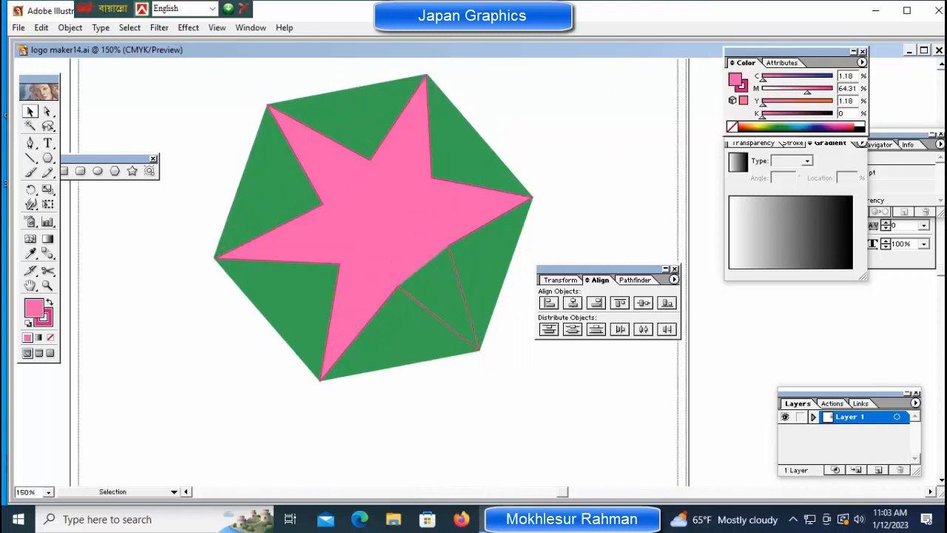
drag(397, 242, 453, 289)
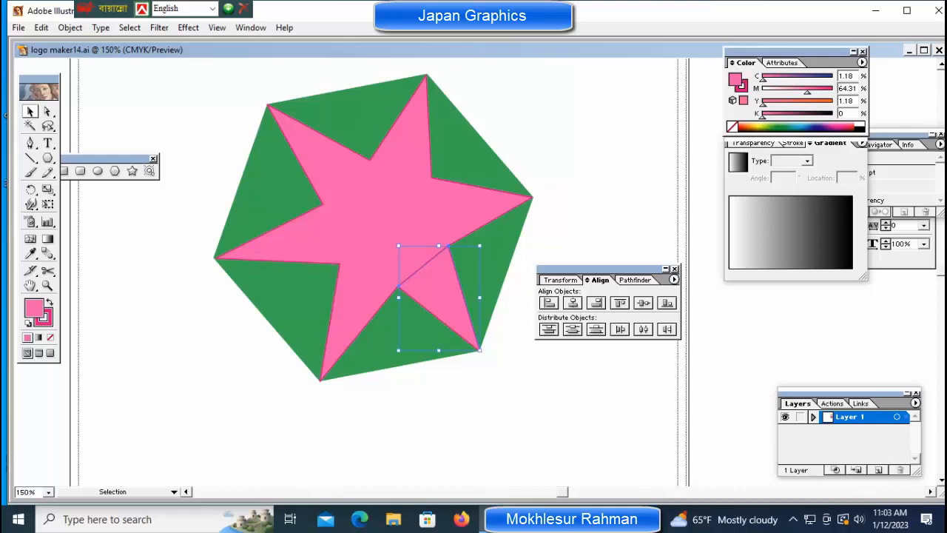
key(ctrl+a)
key(ctrl+shift+a)
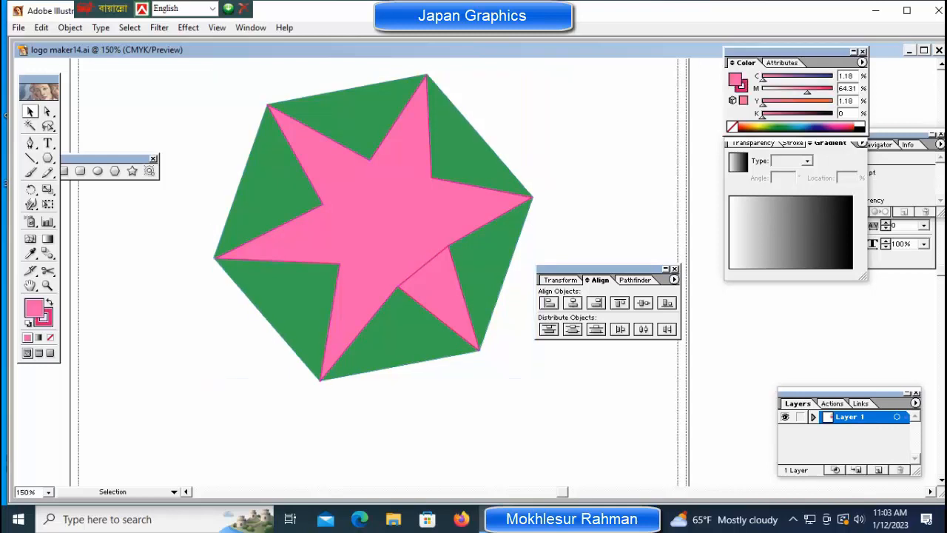
Extend the triangular arm into the star's body and bring the star to the front to cover the seam.
click(468, 247)
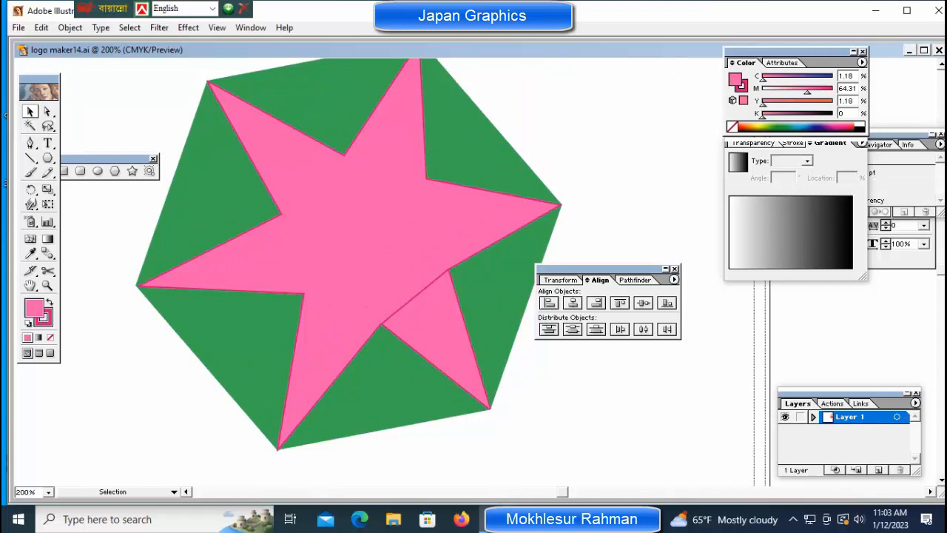
click(491, 407)
drag(382, 270, 365, 257)
click(341, 244)
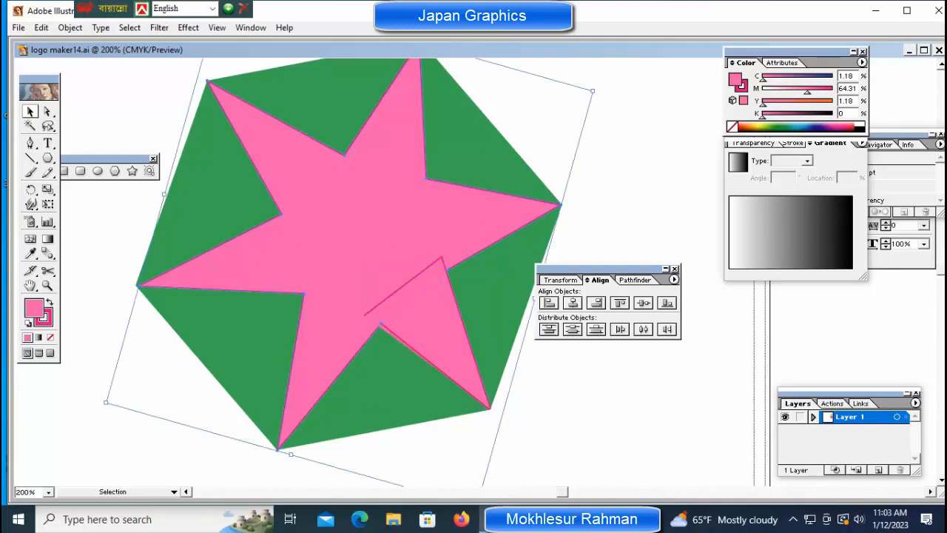
key(ctrl+shift+])
key(ctrl+shift+a)
Adjust the stroke line along the lower-right arm's left edge so it meets the star's inner corner.
key(ctrl+space)
ctrl+click(509, 305)
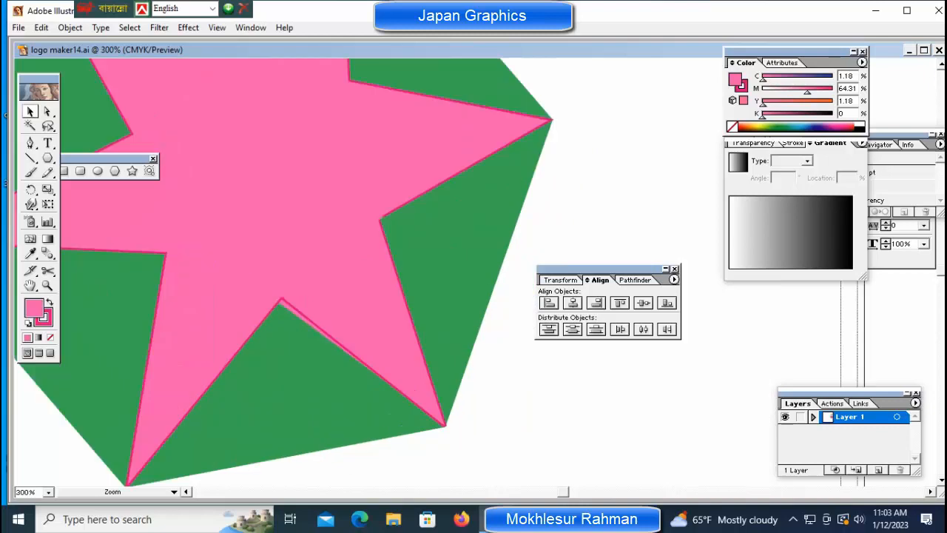
ctrl+click(351, 323)
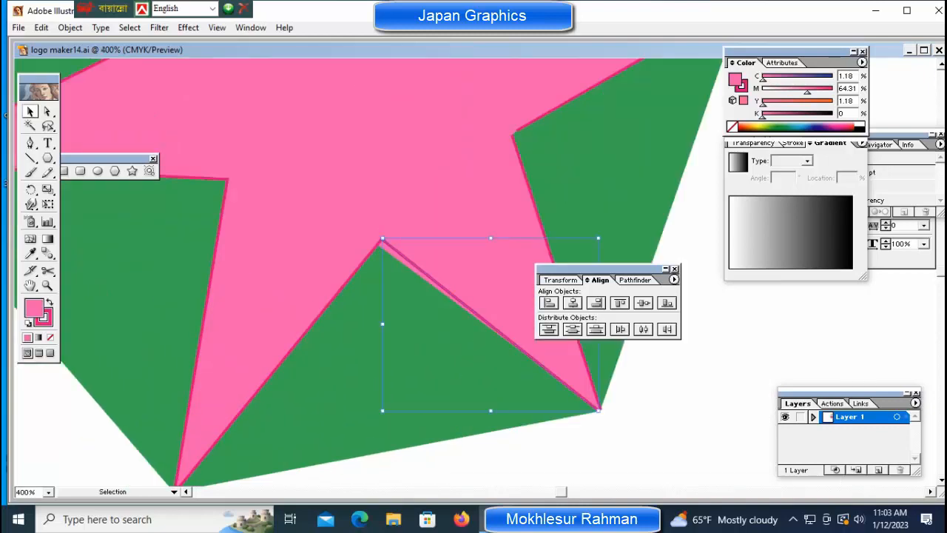
drag(382, 410, 373, 414)
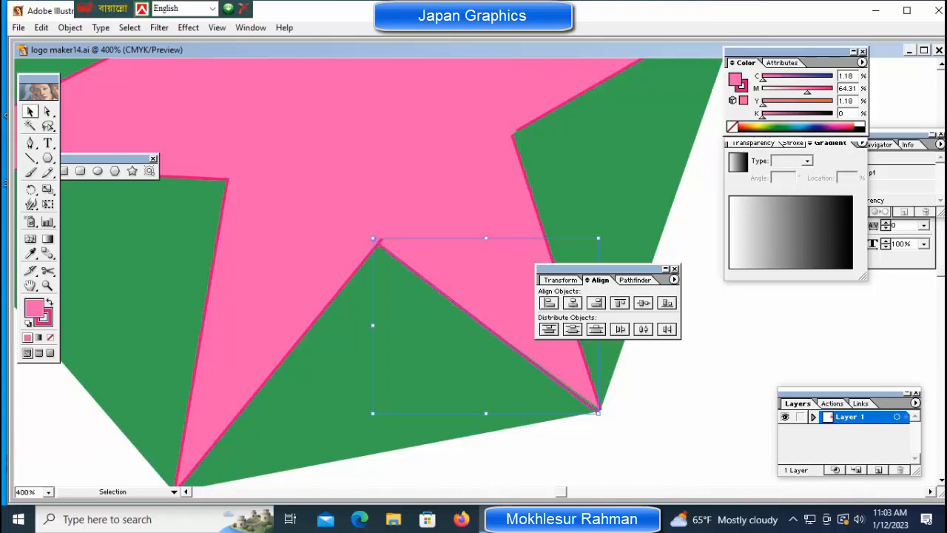
drag(373, 238, 376, 237)
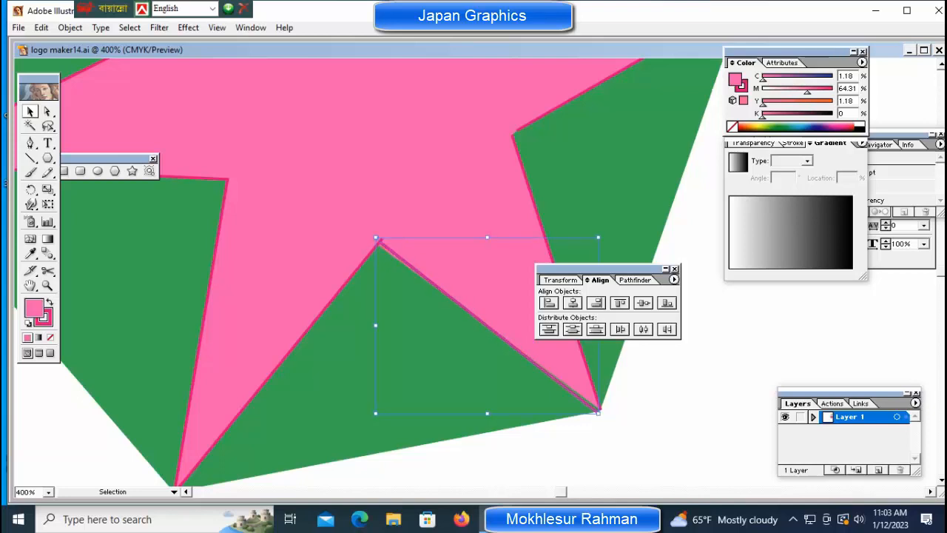
Examine the six-pointed star within the hexagon and its placement on the page.
key(ctrl+minus)
key(ctrl+minus)
key(ctrl+minus)
key(ctrl+minus)
key(ctrl+minus)
key(ctrl+minus)
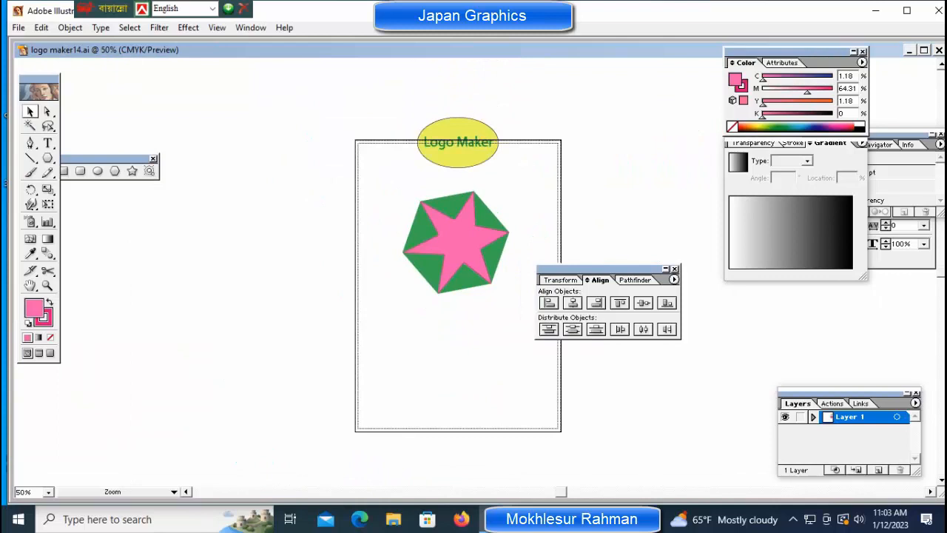
key(ctrl+plus)
key(ctrl+plus)
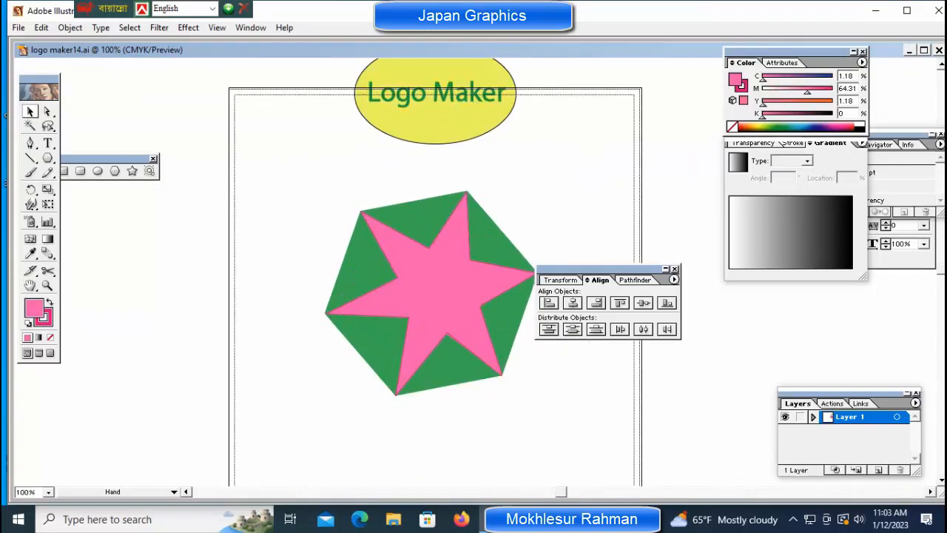
drag(485, 263, 369, 263)
key(ctrl+plus)
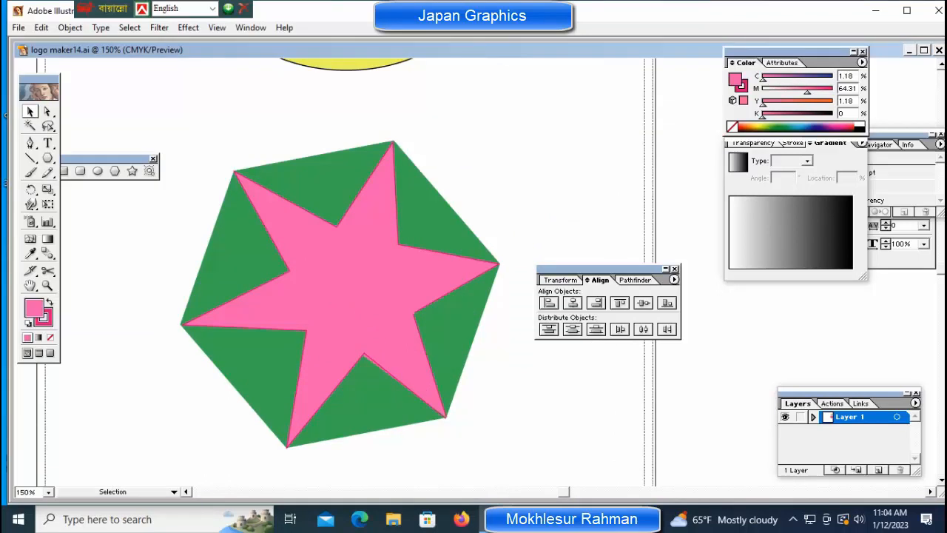
Add the text "Star" in the empty area beside the hexagon.
click(48, 142)
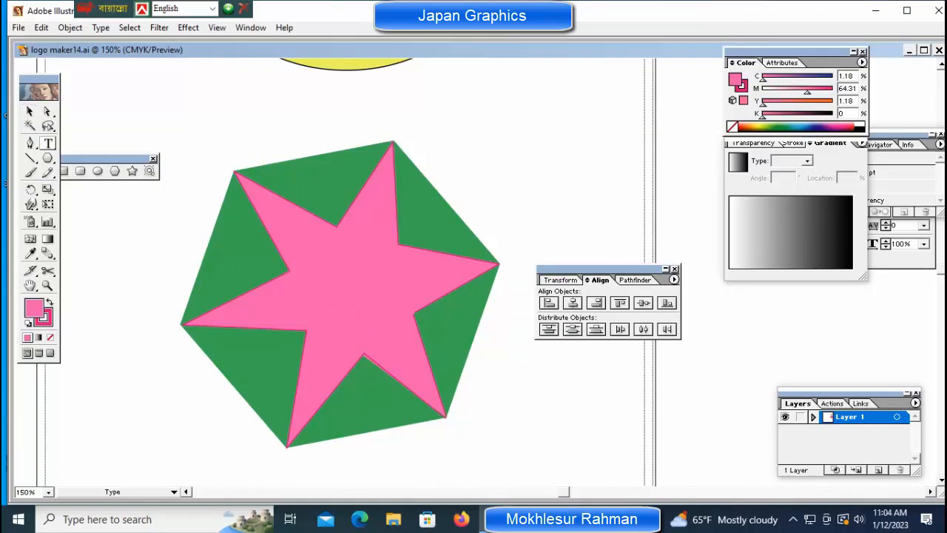
click(105, 339)
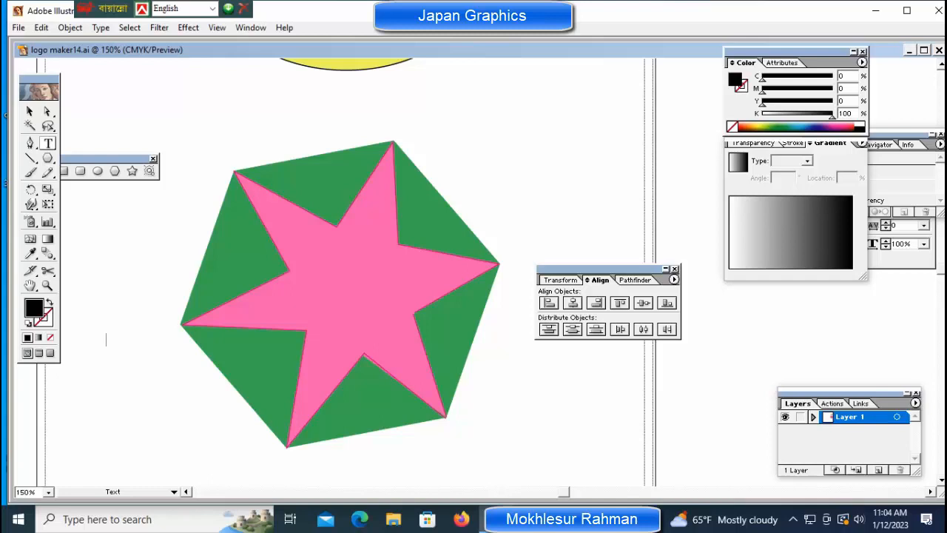
text(Star)
Enlarge the "Star" text and place it over the upper middle of the pink star.
ctrl+click(115, 339)
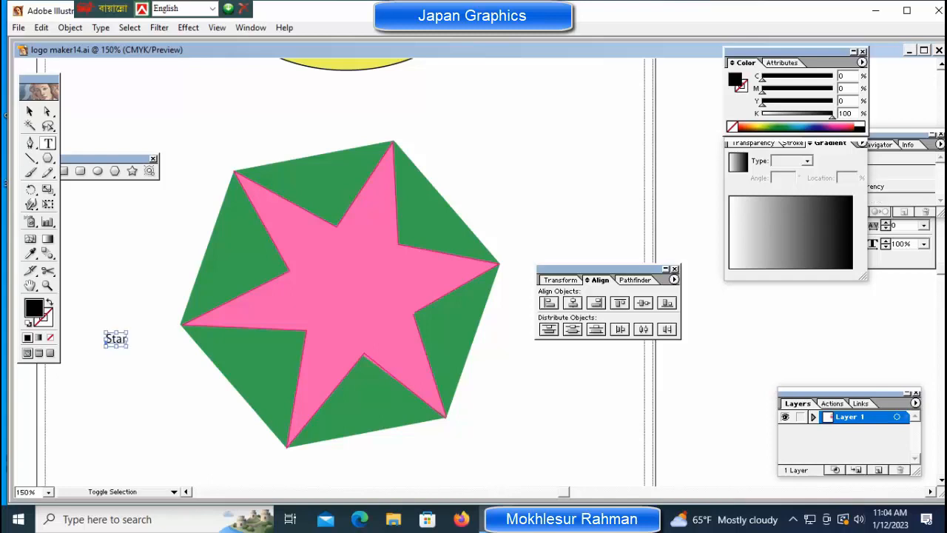
drag(127, 346, 348, 265)
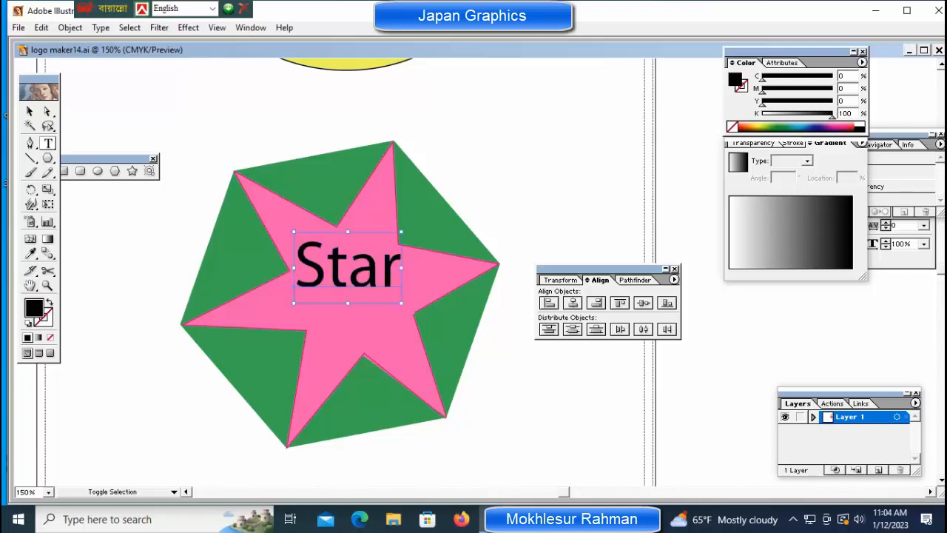
drag(401, 302, 389, 294)
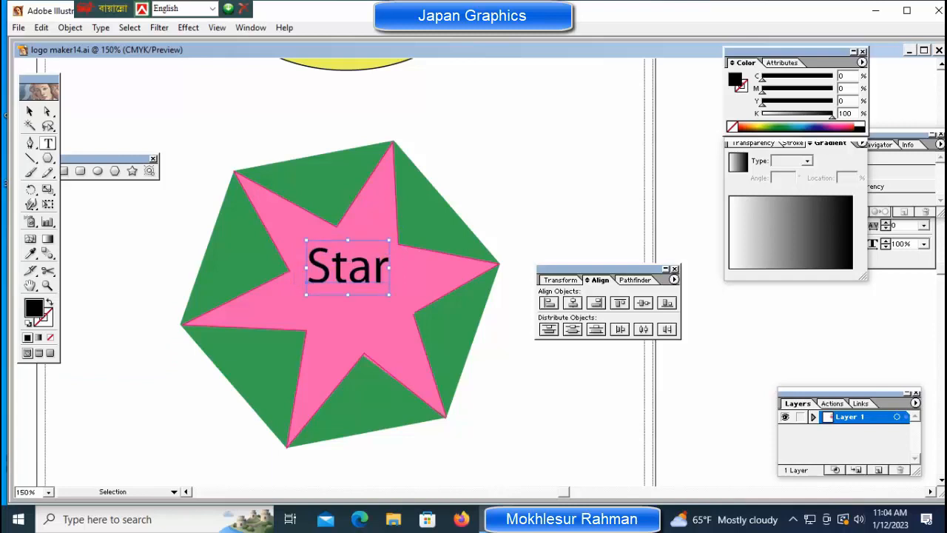
Duplicate the "Star" text as a second line beneath it and change the lower copy to "Kabab".
drag(348, 268, 356, 290)
double_click(346, 296)
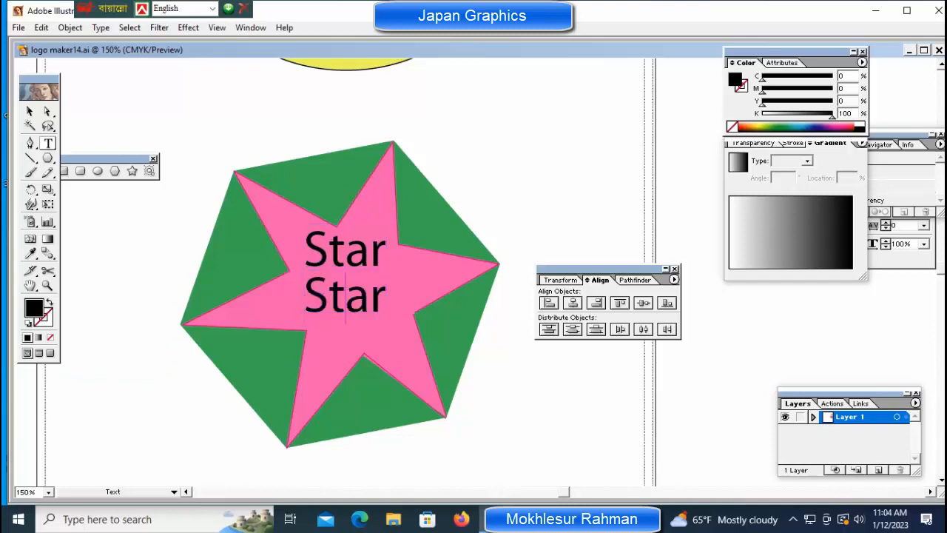
text(Ka)
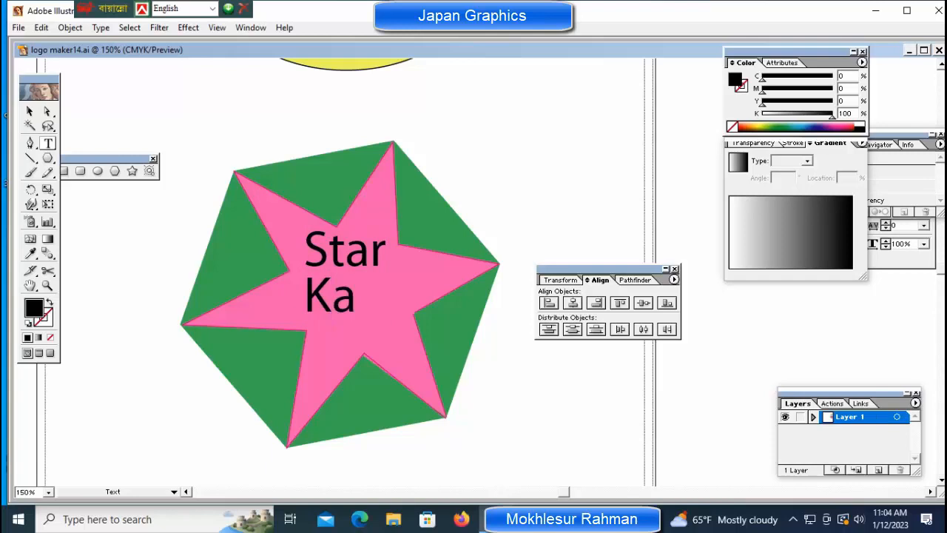
text(bab)
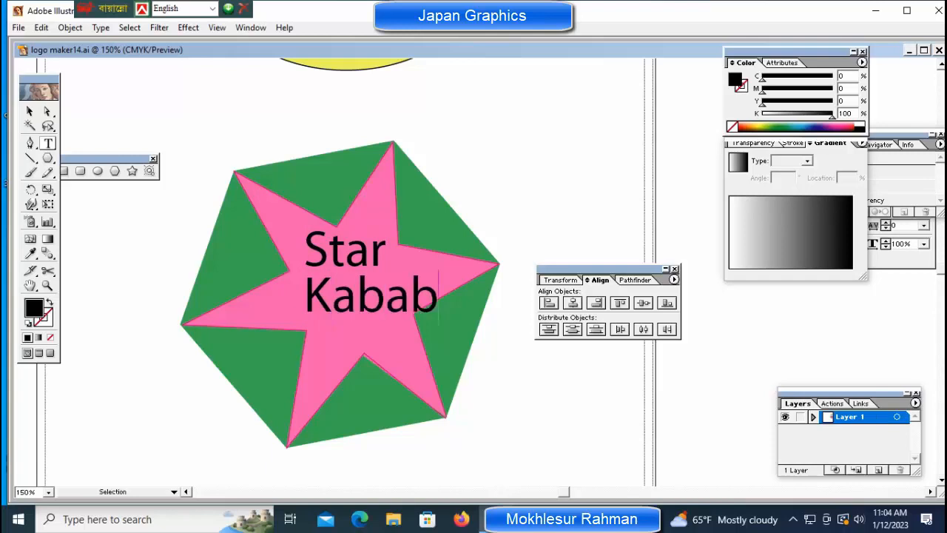
Reduce the "Kabab" text to fit within the pink star and tilt both words slightly counterclockwise.
key(ctrl)
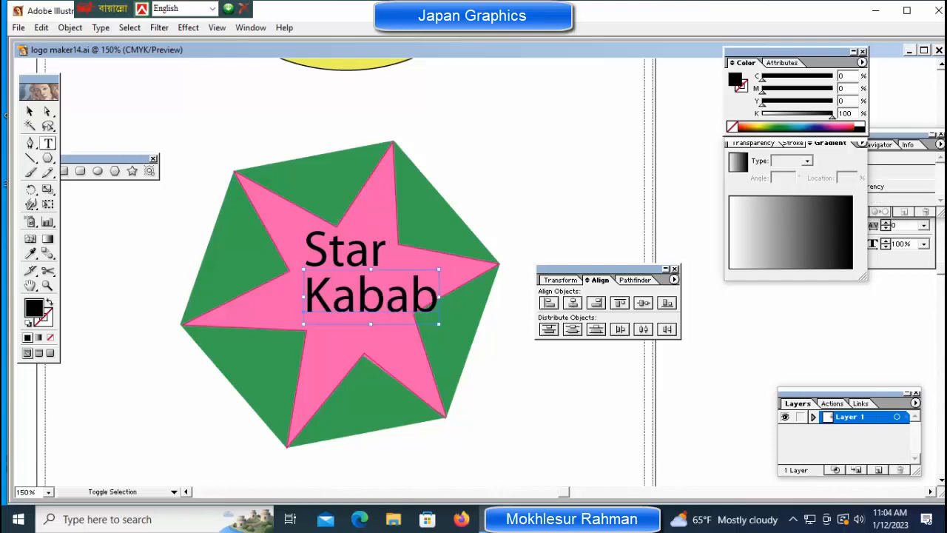
drag(439, 270, 366, 297)
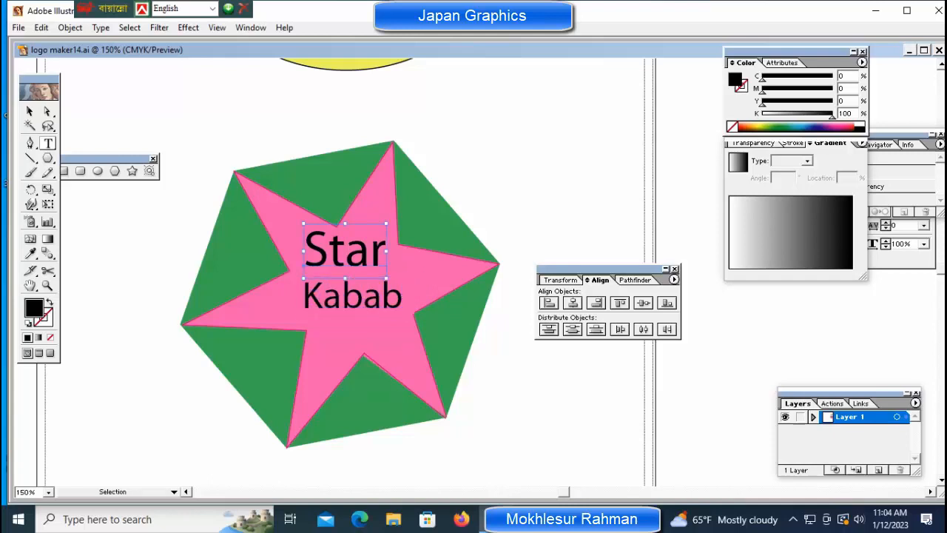
drag(391, 221, 382, 217)
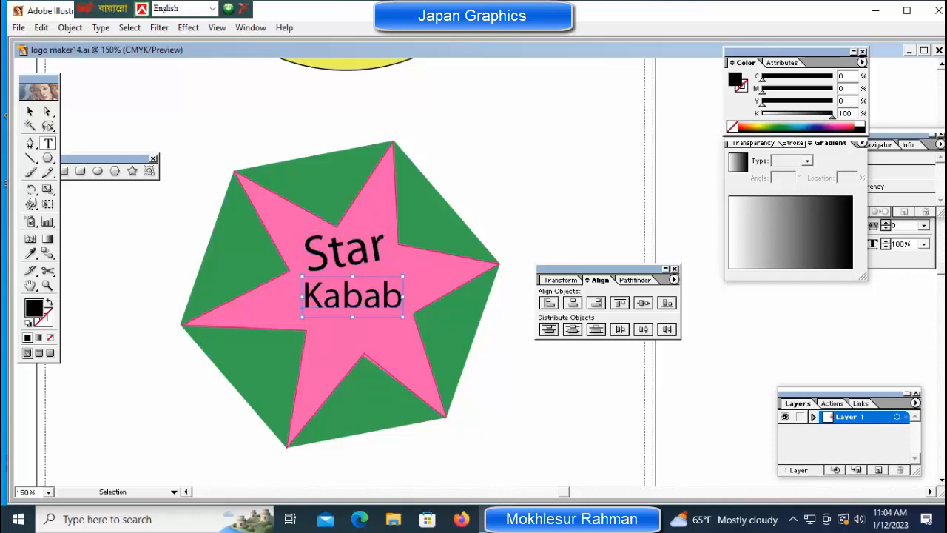
drag(407, 274, 401, 263)
drag(352, 298, 361, 304)
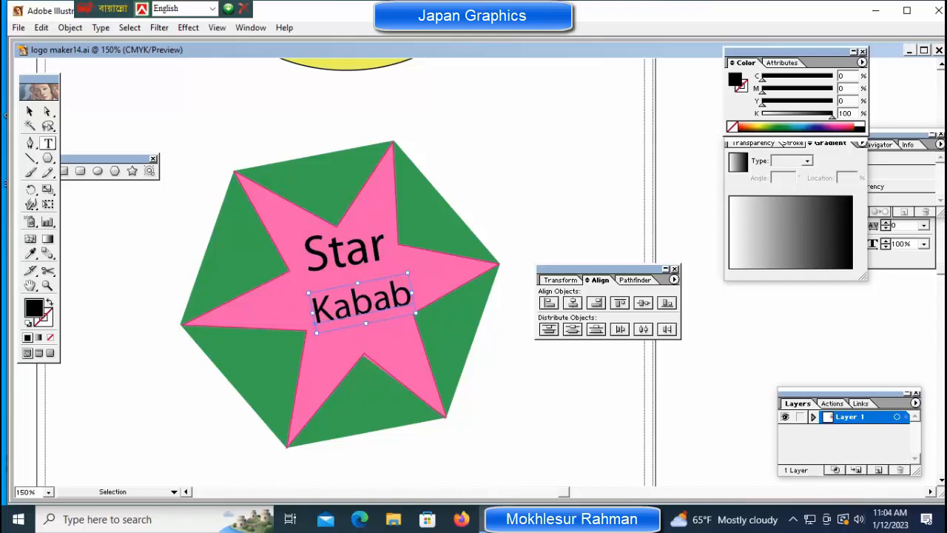
drag(409, 271, 412, 277)
drag(348, 303, 340, 303)
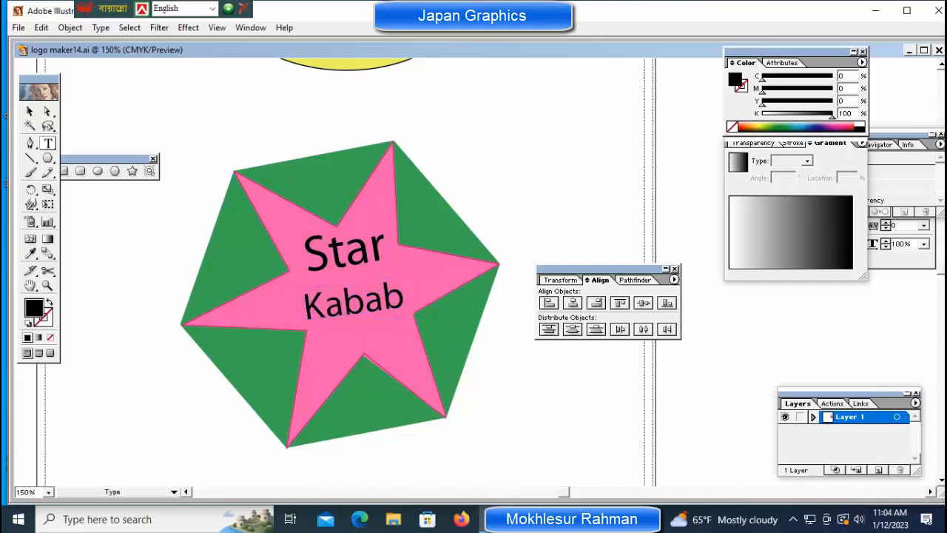
key(ctrl)
drag(354, 302, 364, 343)
key(ctrl+z)
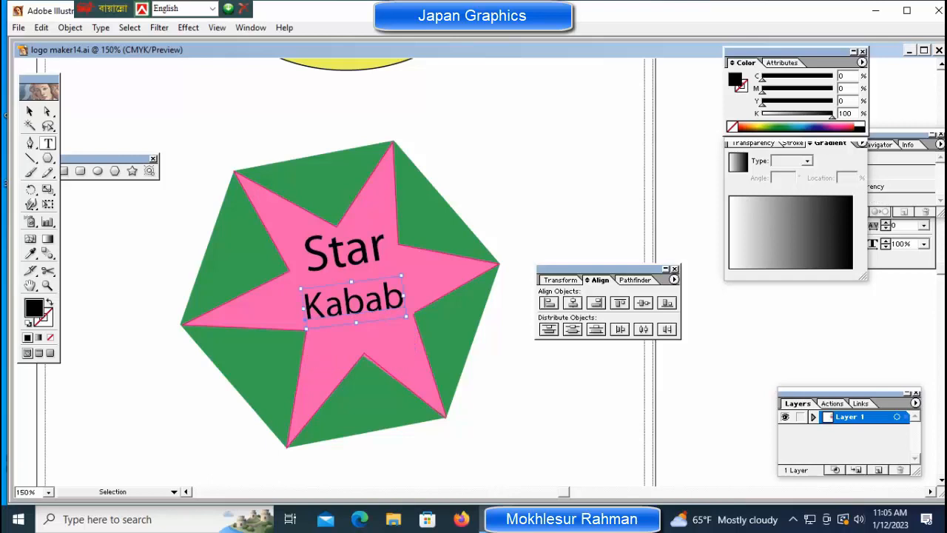
Nudge the "Kabab" text slightly down and to the right beneath the word "Star".
key(Up)
key(Up)
key(Up)
key(Up)
key(Up)
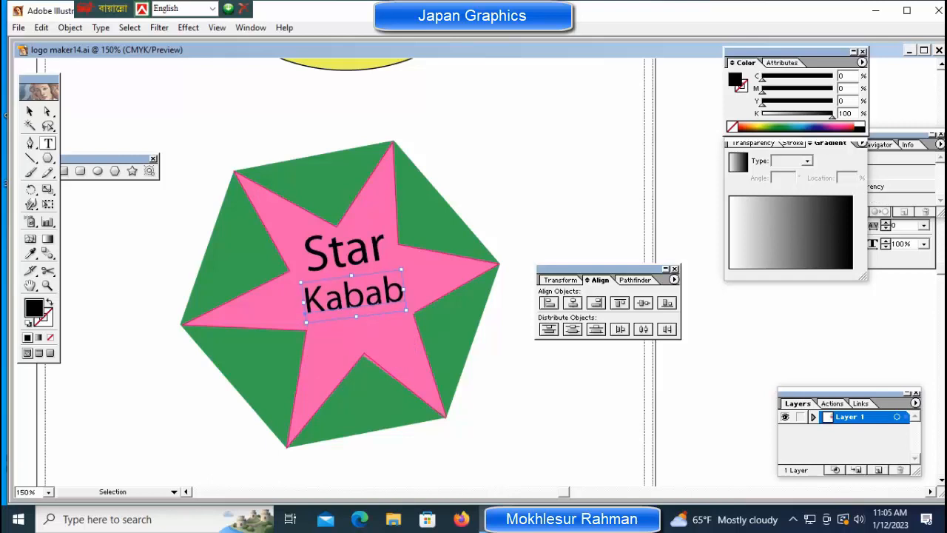
key(Down)
key(Down)
key(Down)
key(Down)
key(Down)
key(Down)
key(Down)
key(Down)
key(Down)
key(Down)
key(Down)
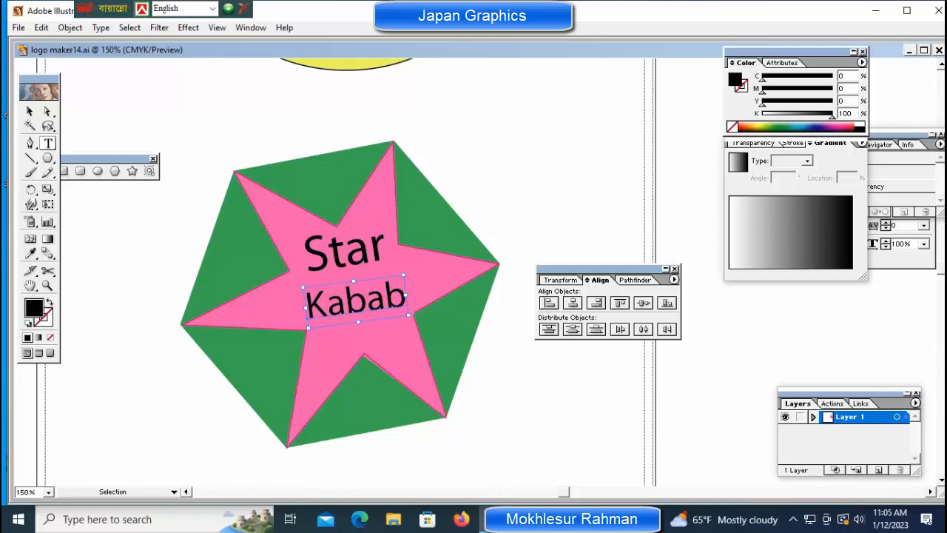
key(Right)
key(Right)
key(Up)
key(Up)
key(Up)
key(Up)
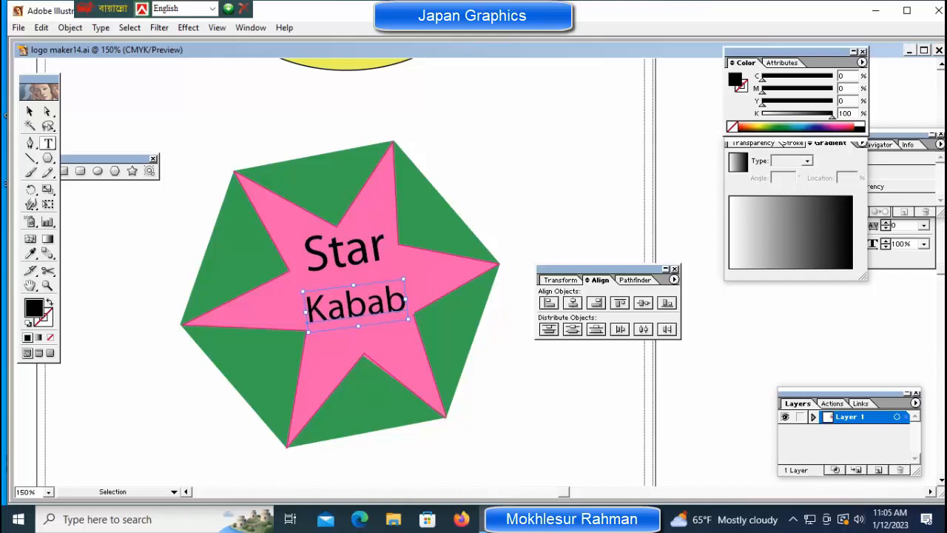
key(Right)
key(Right)
key(Right)
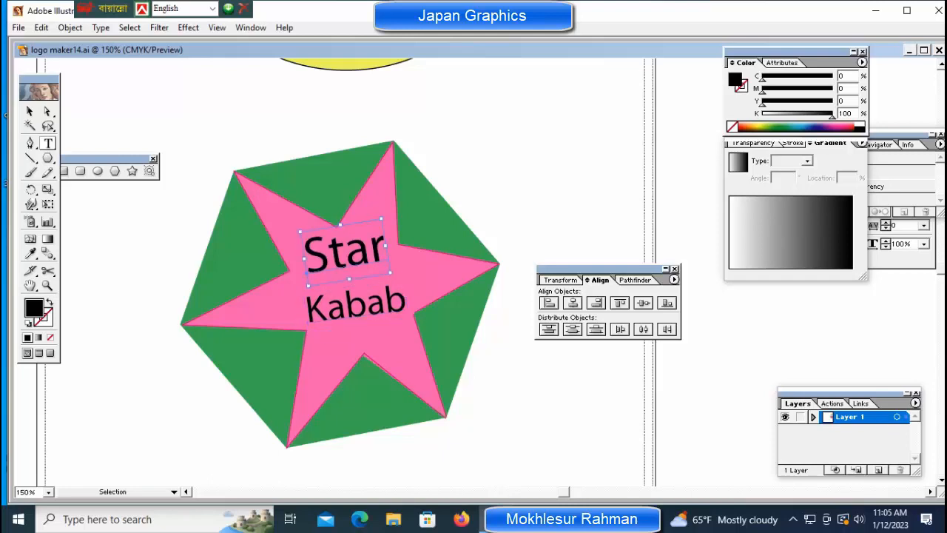
Nudge the "Star" text down so it sits just above "Kabab".
key(Down)
key(Down)
key(Down)
key(Down)
key(Down)
key(Down)
key(Down)
key(Down)
key(Down)
key(Down)
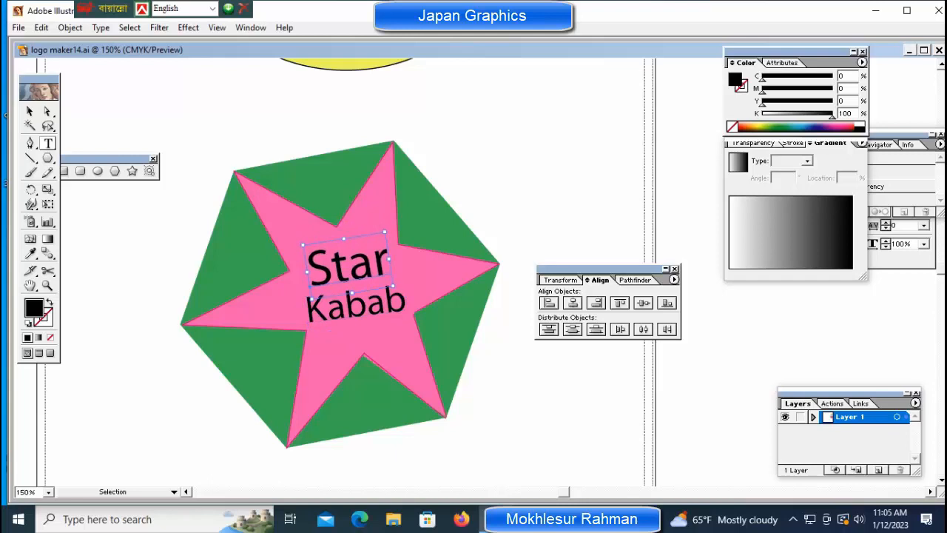
Fill both words with light orange DIC 589p from the Diccolor swatch library, and move the library clear of the artwork.
key(t)
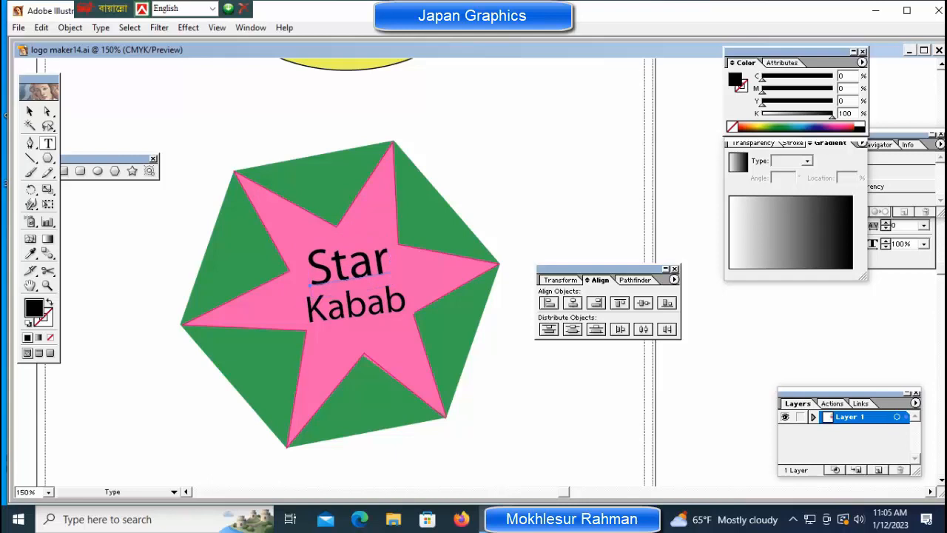
key(ctrl)
ctrl+shift+click(356, 306)
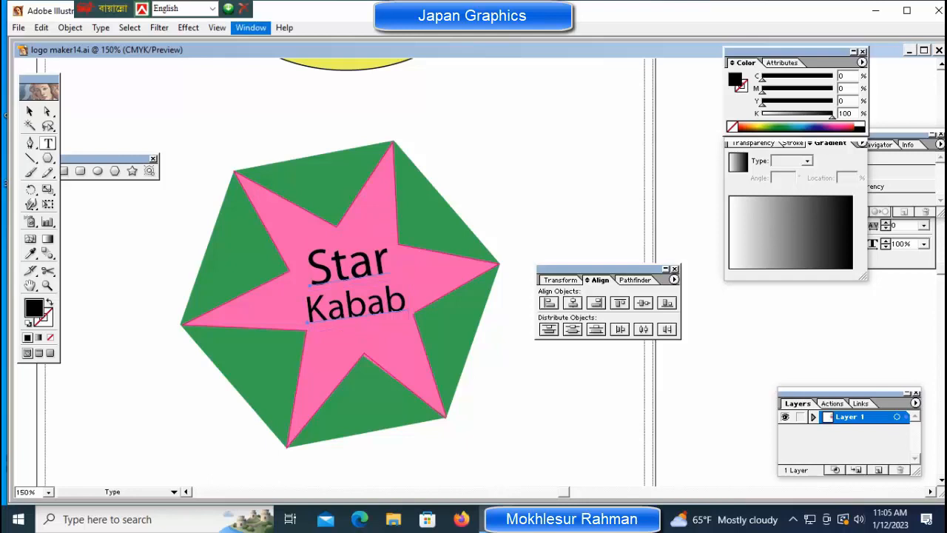
click(250, 28)
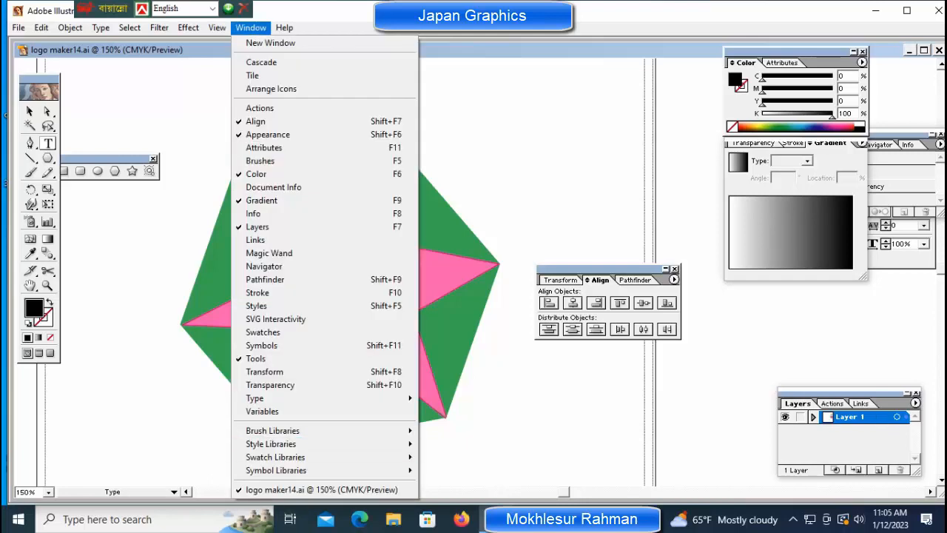
mouse_move(271, 443)
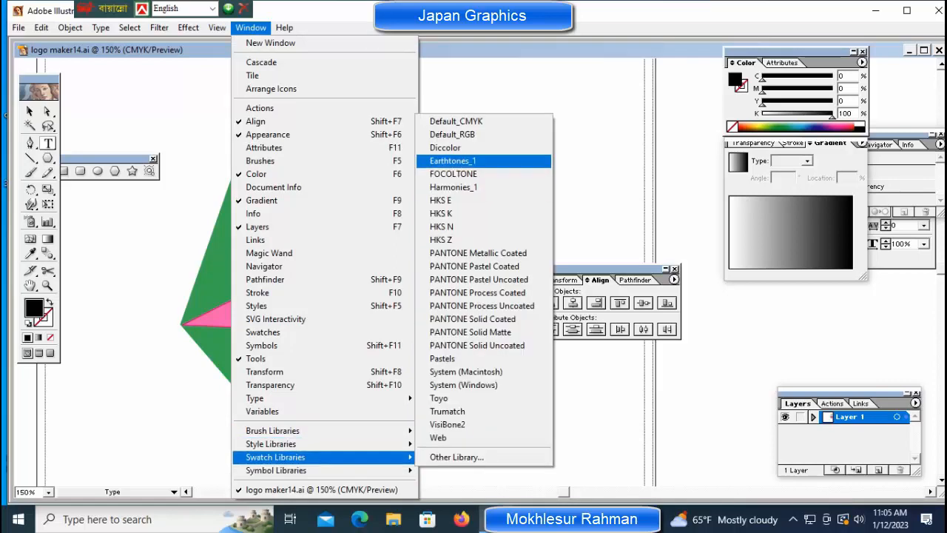
click(446, 147)
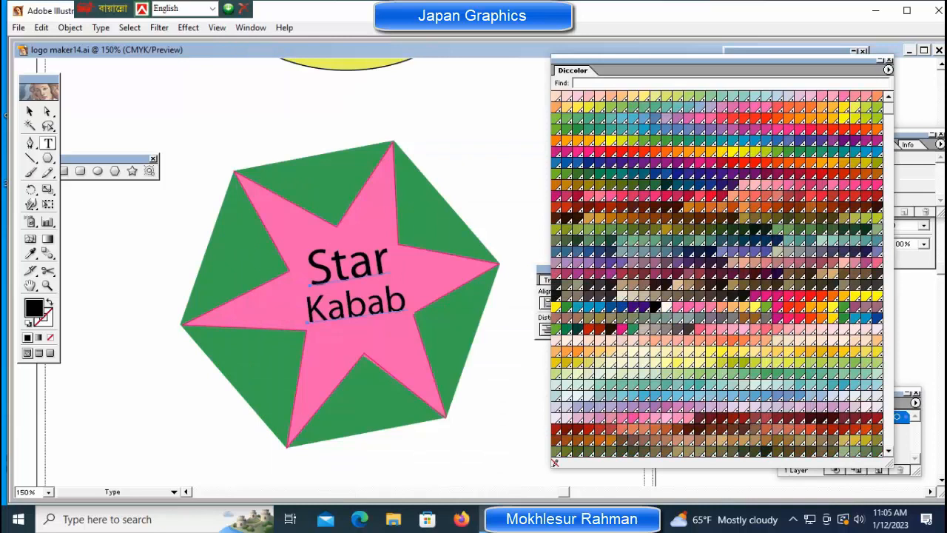
click(744, 306)
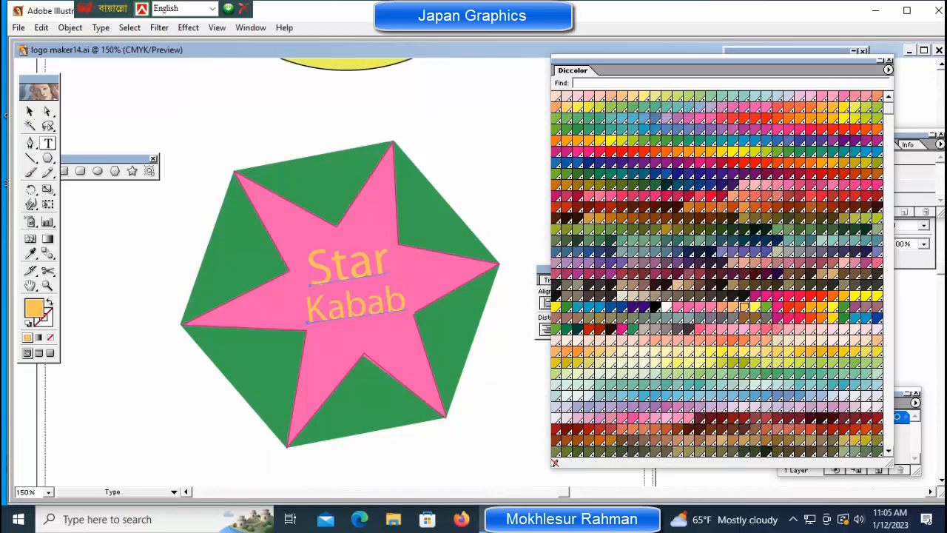
key(ctrl+shift+a)
drag(721, 59, 818, 302)
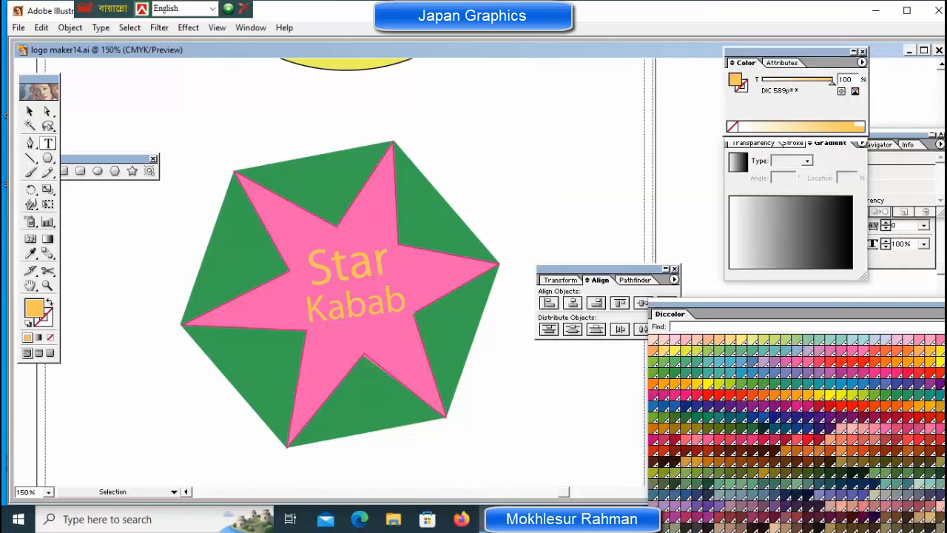
Rotate the whole hexagon logo, including the star and text, clockwise so the words slope slightly downward.
drag(114, 110, 832, 443)
key(ctrl+minus)
key(ctrl+minus)
key(ctrl+minus)
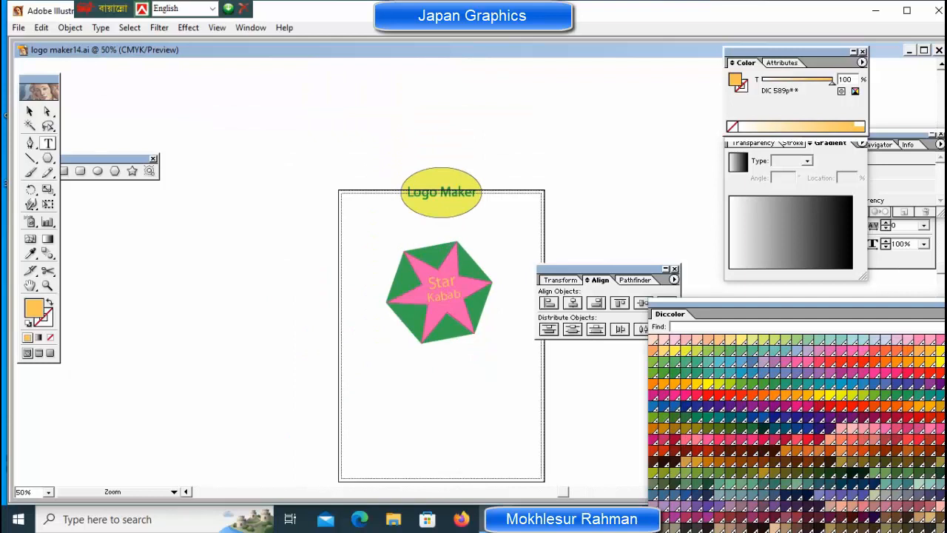
key(ctrl+plus)
key(ctrl+plus)
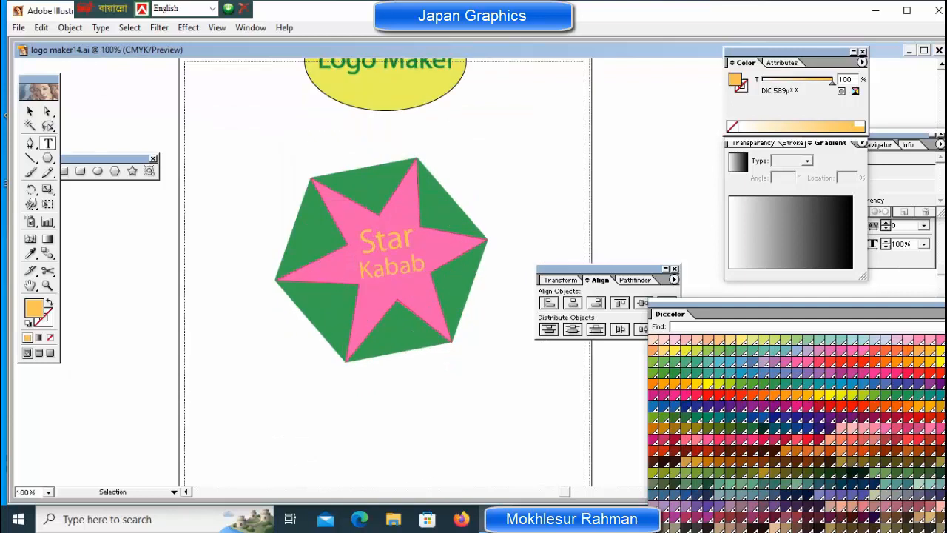
drag(202, 127, 459, 396)
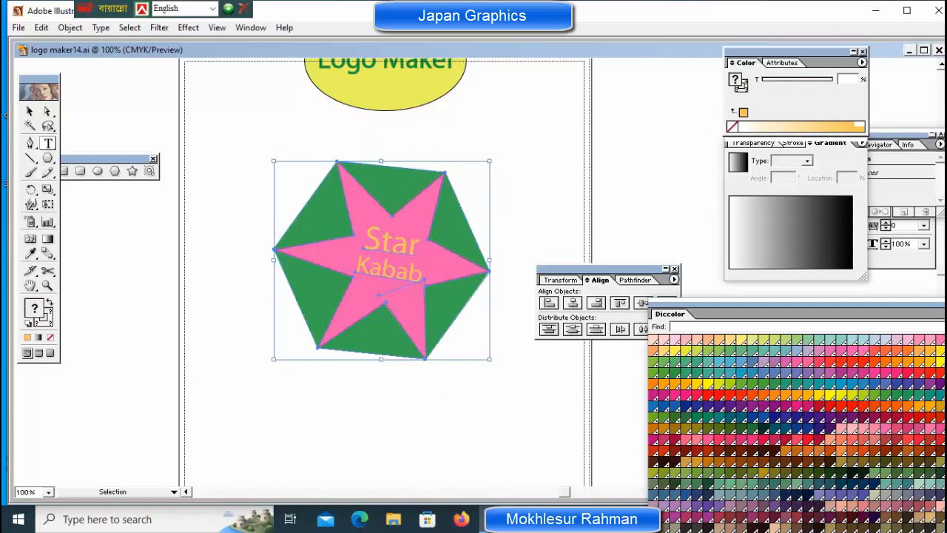
key(ctrl+shift+a)
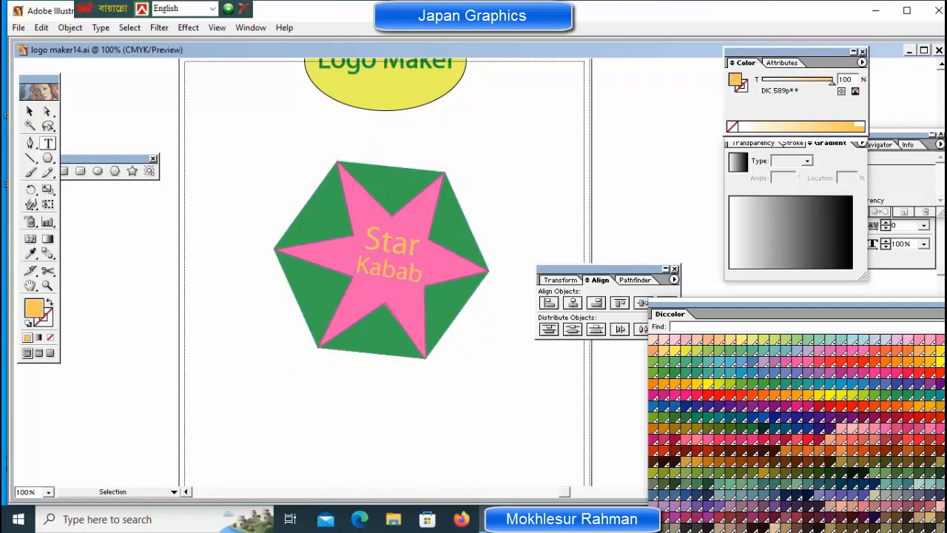
Group the hexagon, pink star and both words into one object.
drag(307, 136, 496, 392)
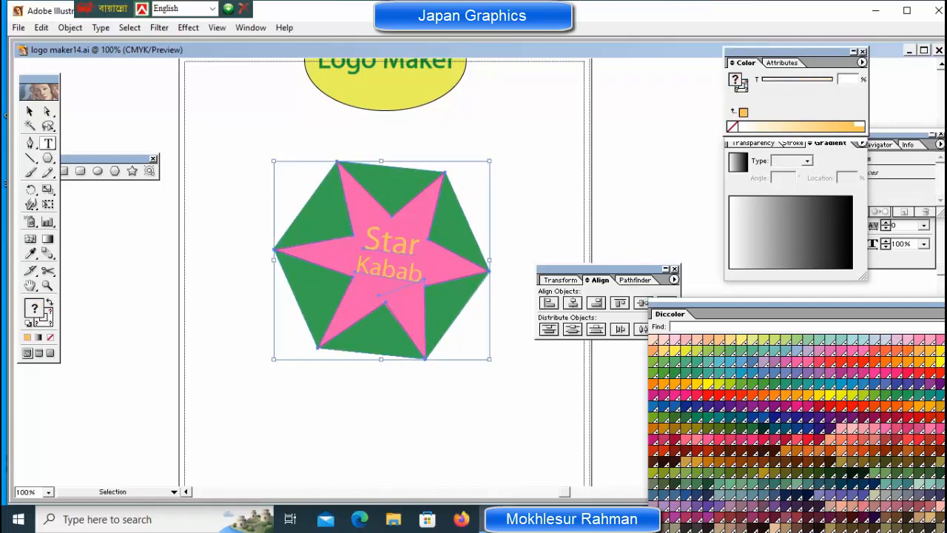
right_click(420, 251)
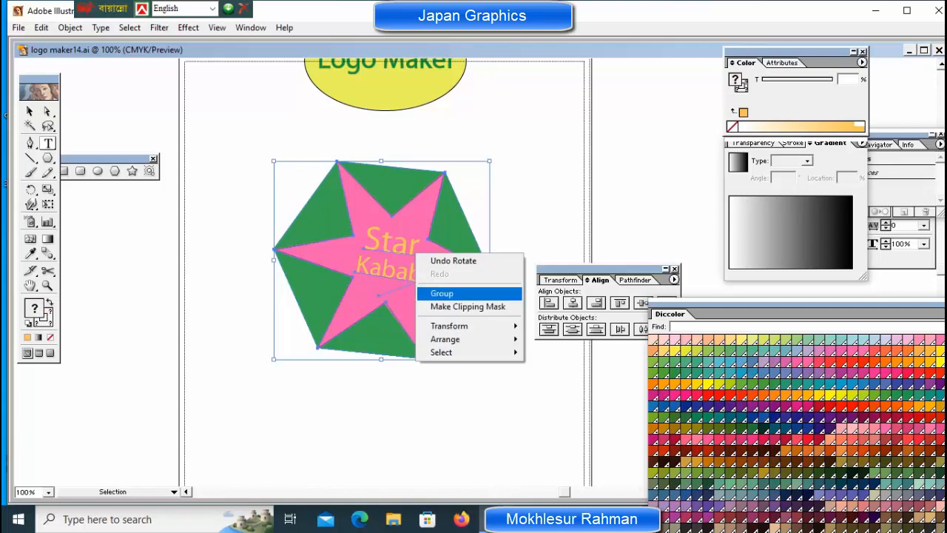
click(444, 292)
key(ctrl+shift+a)
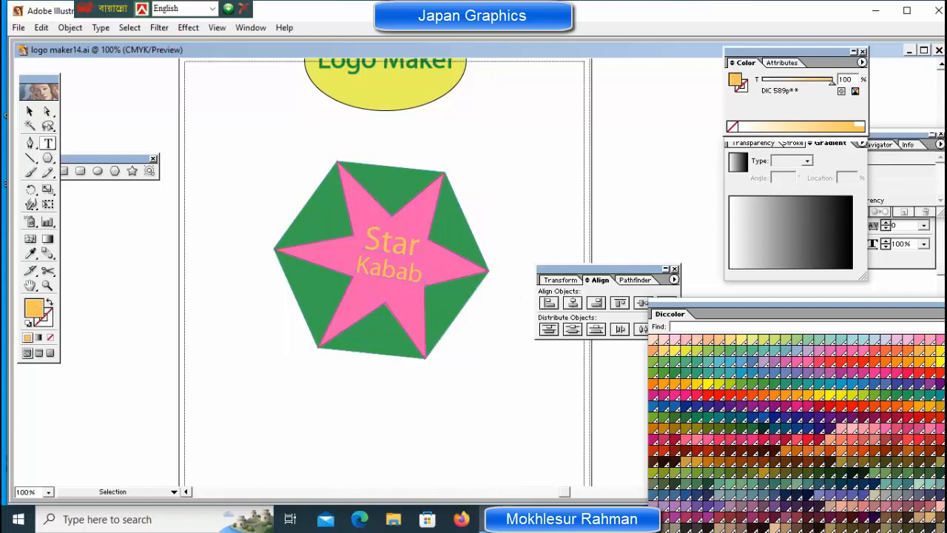
Draw a small light orange five-pointed star in a green triangle and place copies so all six triangles hold one.
drag(47, 159, 131, 160)
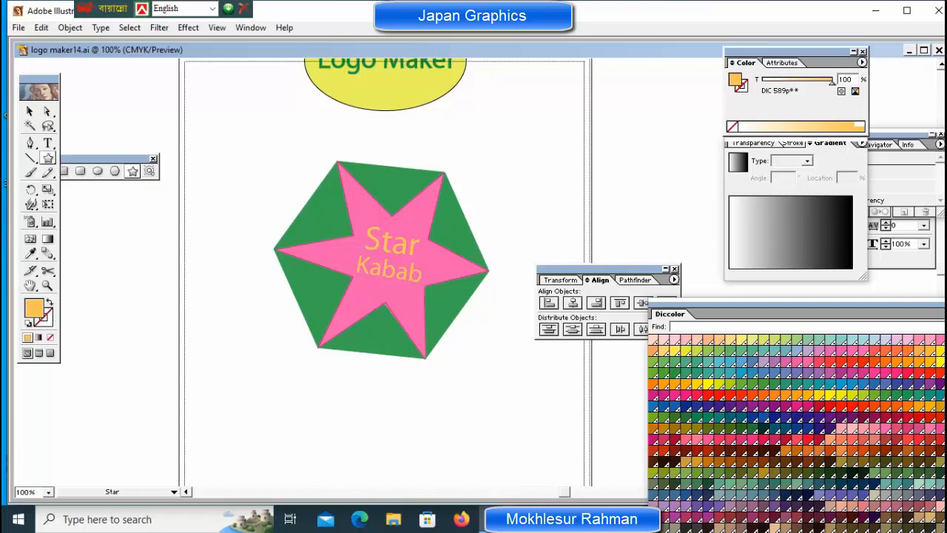
mouse_move(239, 294)
mouse_down()
mouse_move(239, 281)
mouse_move(304, 298)
mouse_move(316, 285)
mouse_move(316, 217)
mouse_move(370, 161)
mouse_move(396, 194)
mouse_move(393, 185)
mouse_move(451, 228)
mouse_move(457, 283)
mouse_move(377, 327)
mouse_up()
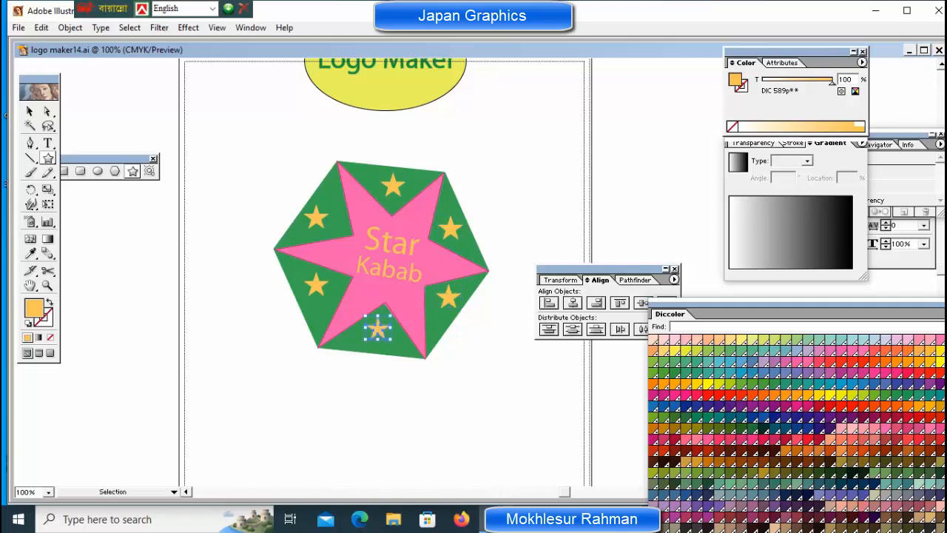
Rotate the logo together with its six small stars counterclockwise until the "Star Kabab" text is nearly level.
drag(232, 125, 469, 290)
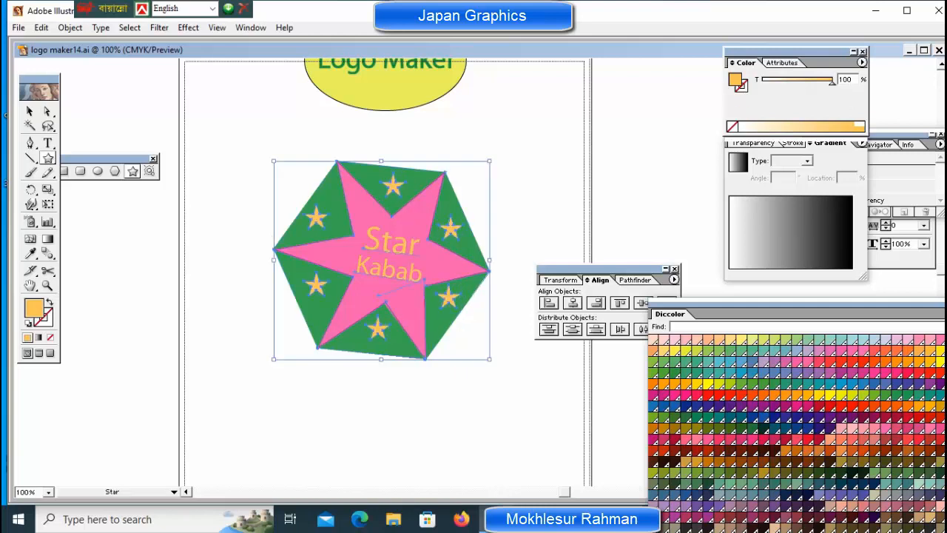
drag(493, 362, 507, 341)
key(ctrl+shift+a)
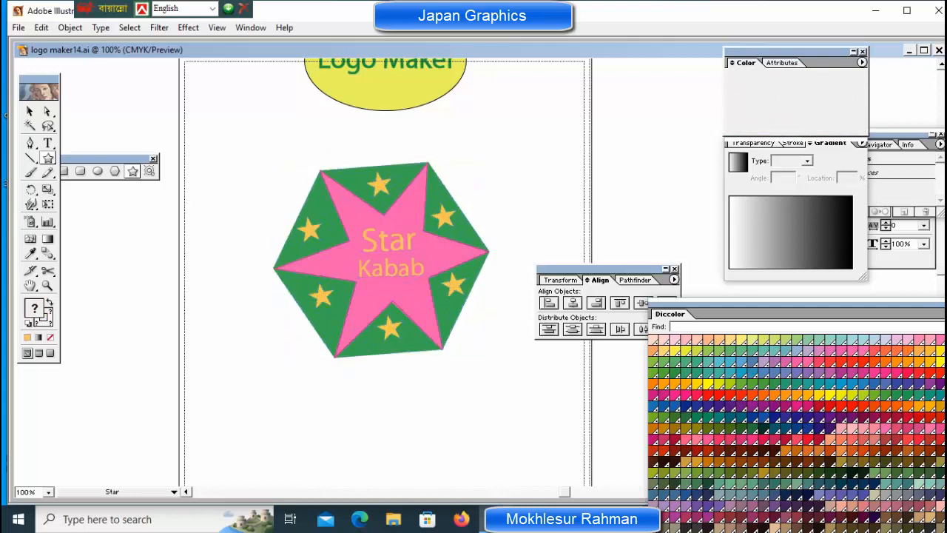
Examine the logo's text and small stars up close and at actual size.
key(ctrl+space)
ctrl+click(449, 289)
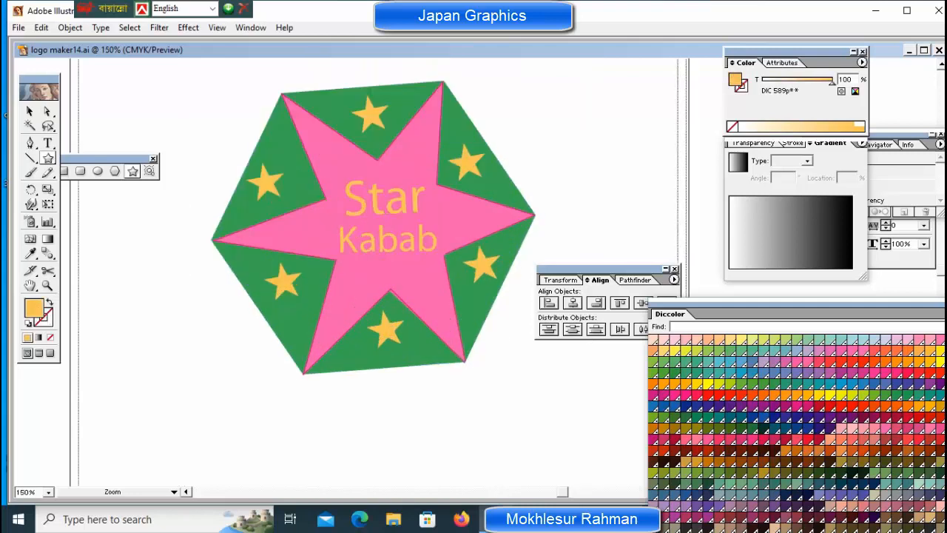
ctrl+click(457, 259)
key(ctrl+a)
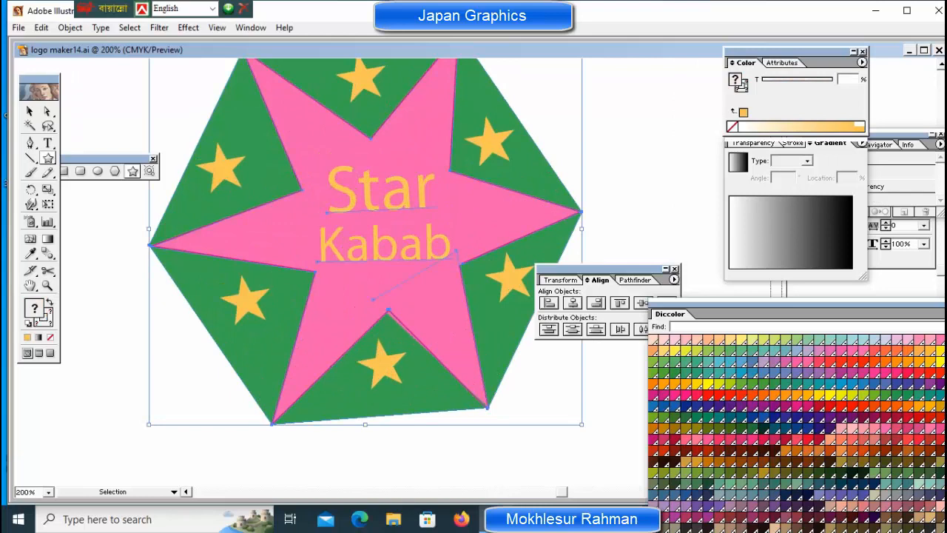
key(ctrl+shift+a)
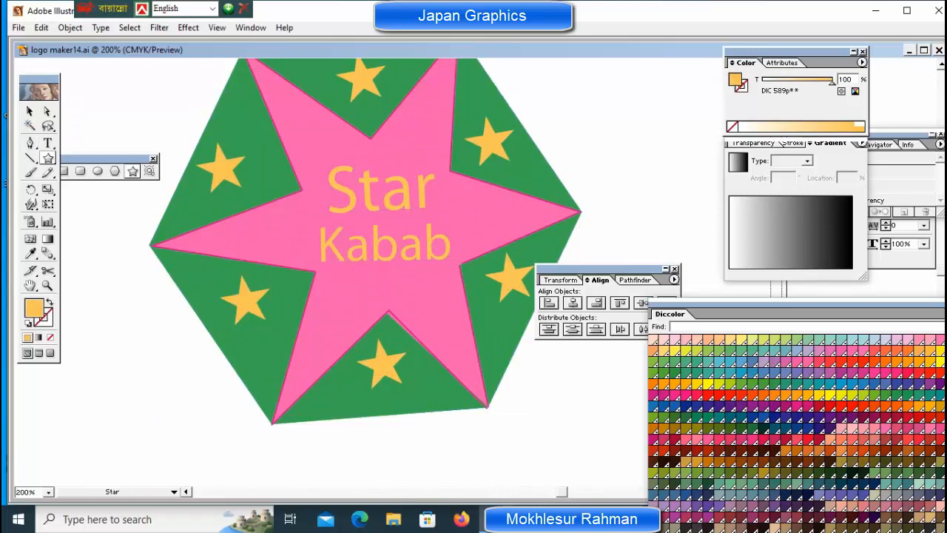
key(v)
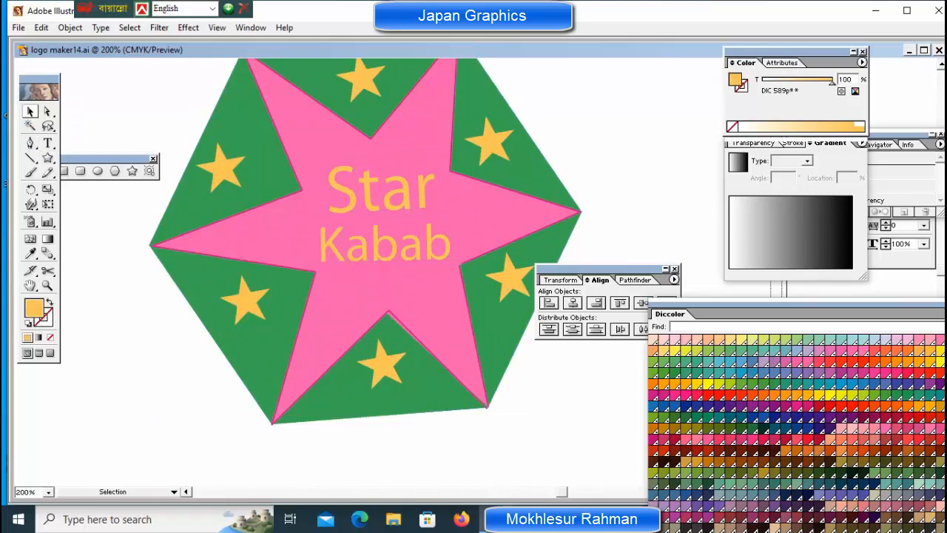
key(ctrl+1)
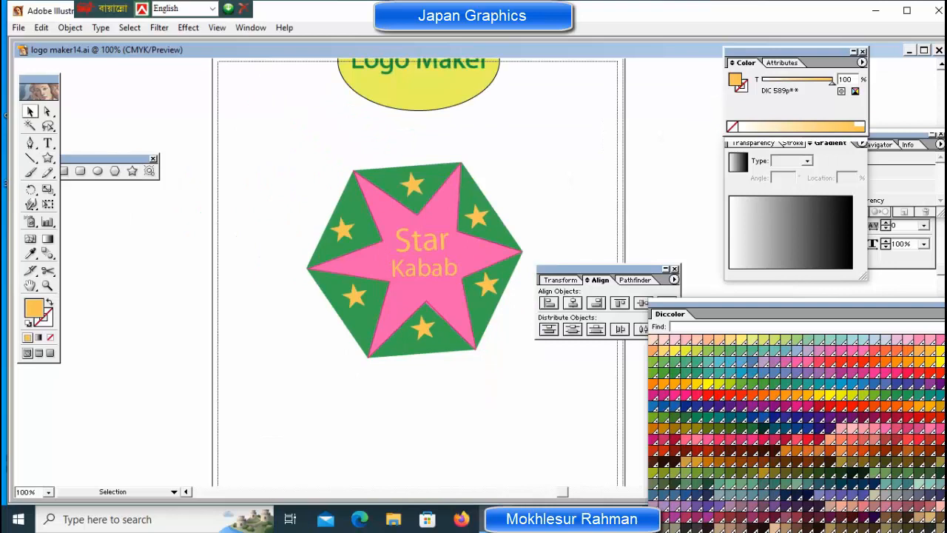
Move the Align palette away from the logo and close the floating shape tools palette.
drag(598, 269, 685, 267)
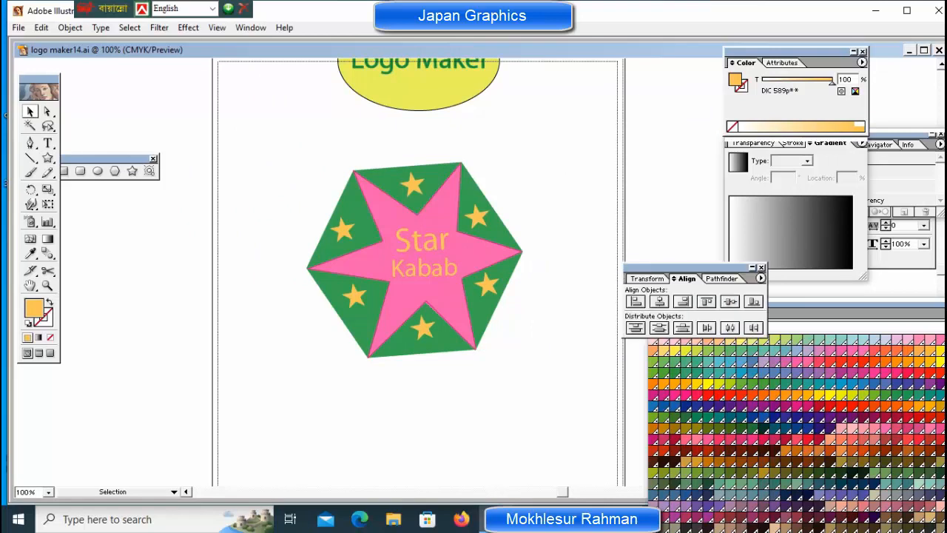
key(ctrl+space)
click(526, 257)
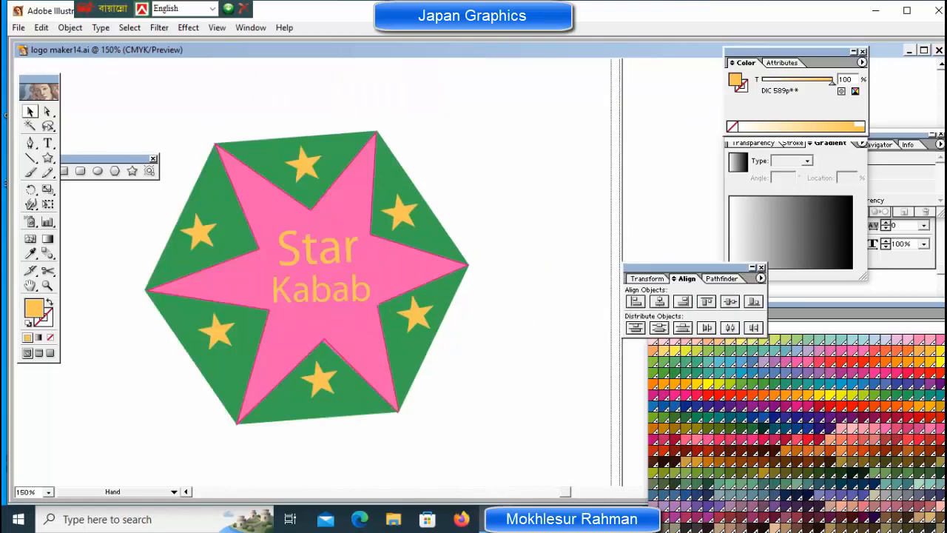
click(153, 158)
key(ctrl+space)
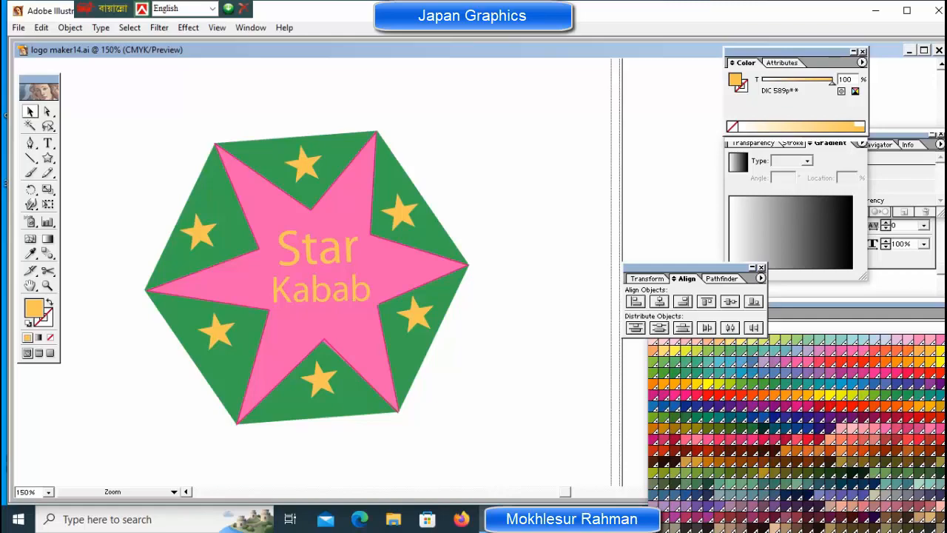